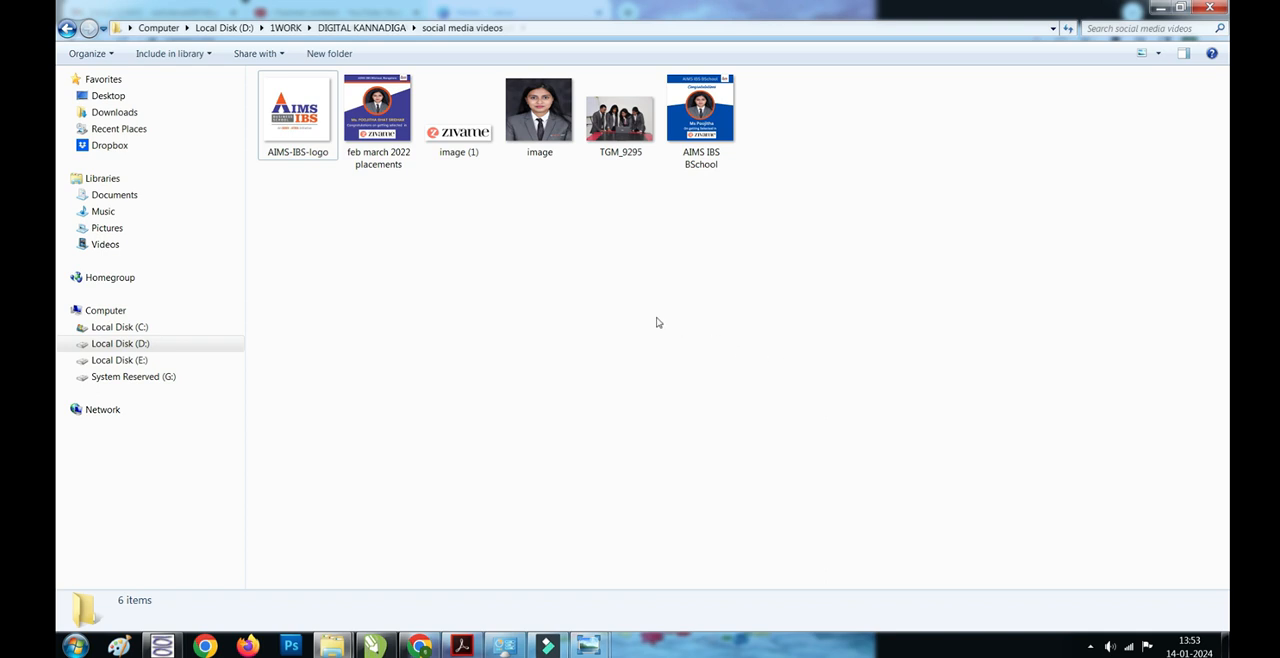
- Preview the February–March 2022 placements poster, the student portrait, the Zivame logo and the AIMS-IBS logo
{"action": "double_click", "coordinate": [390, 158]}
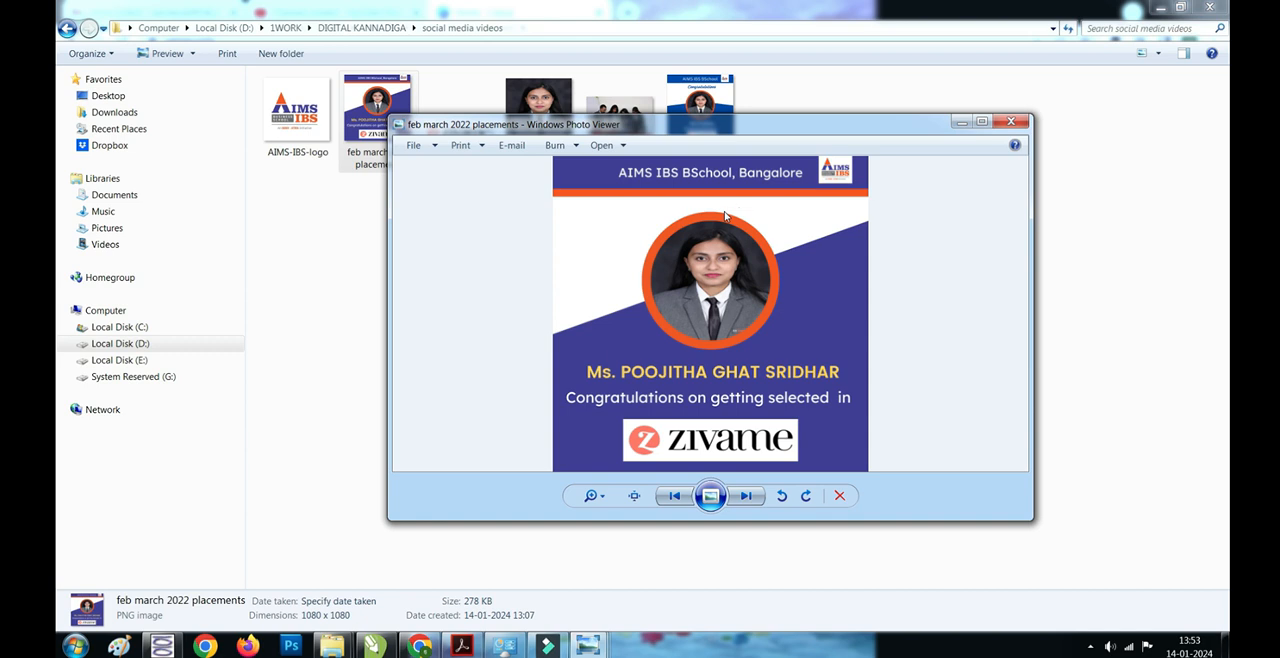
{"action": "left_click", "coordinate": [957, 122]}
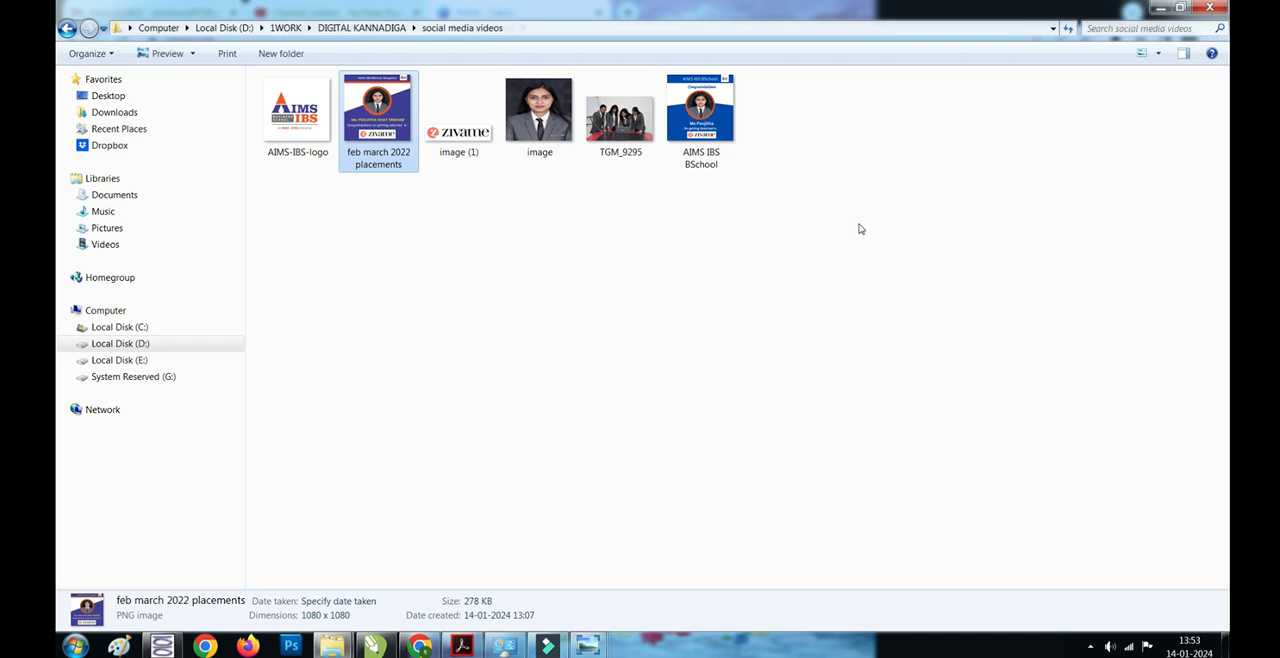
{"action": "left_click", "coordinate": [858, 229]}
{"action": "double_click", "coordinate": [537, 148]}
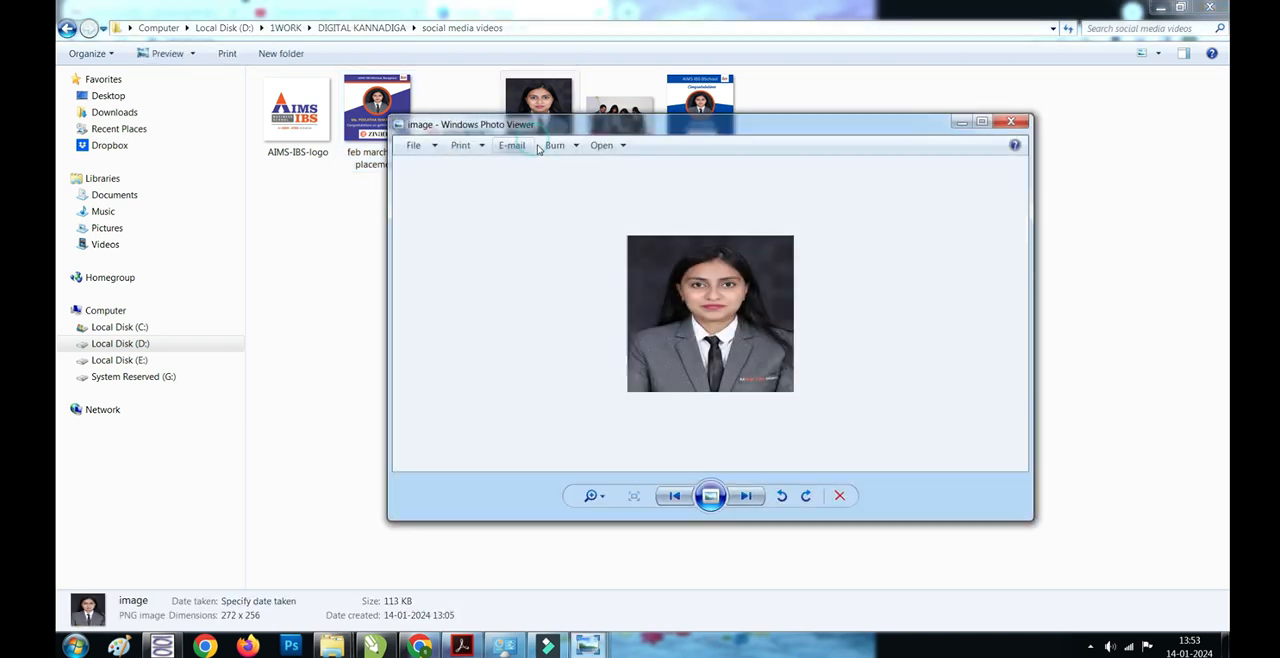
{"action": "left_click", "coordinate": [1010, 124]}
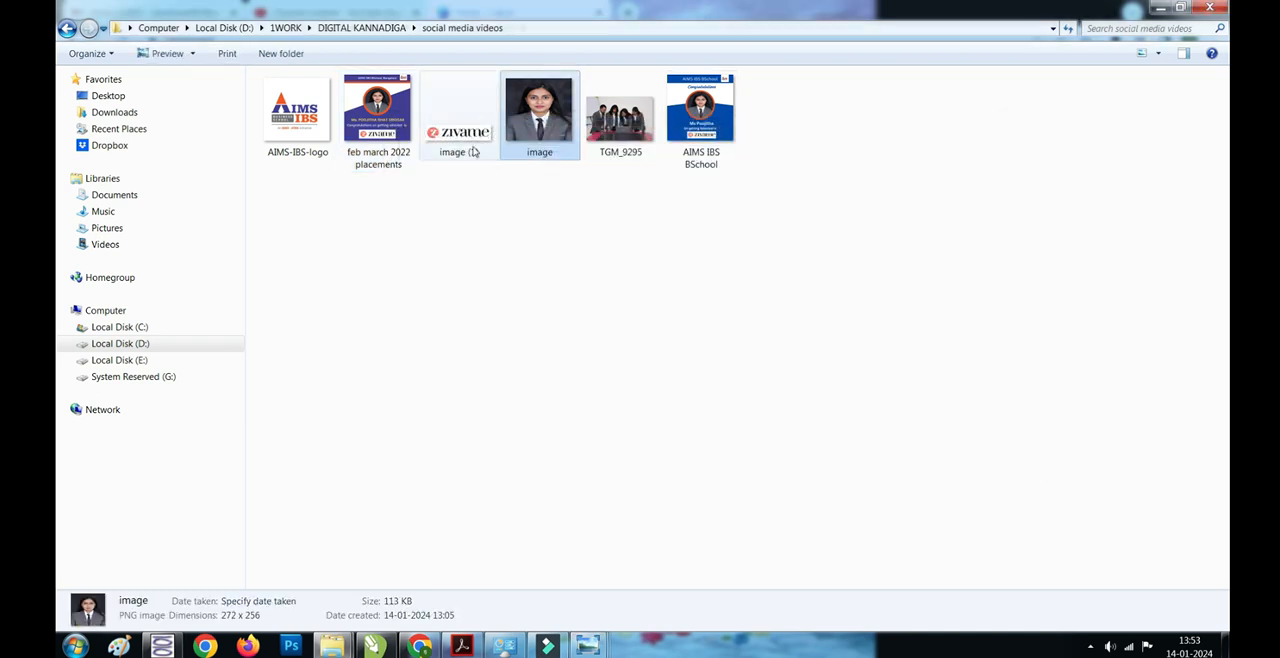
{"action": "double_click", "coordinate": [465, 147]}
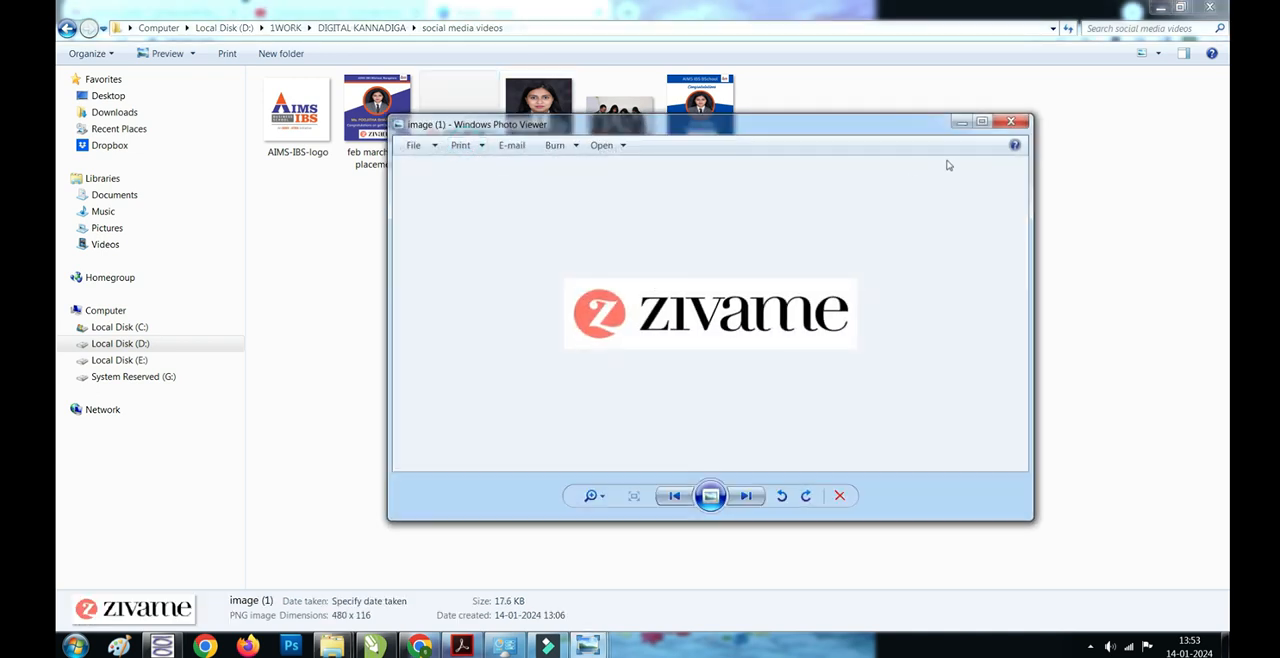
{"action": "left_click", "coordinate": [1010, 121]}
{"action": "double_click", "coordinate": [297, 112]}
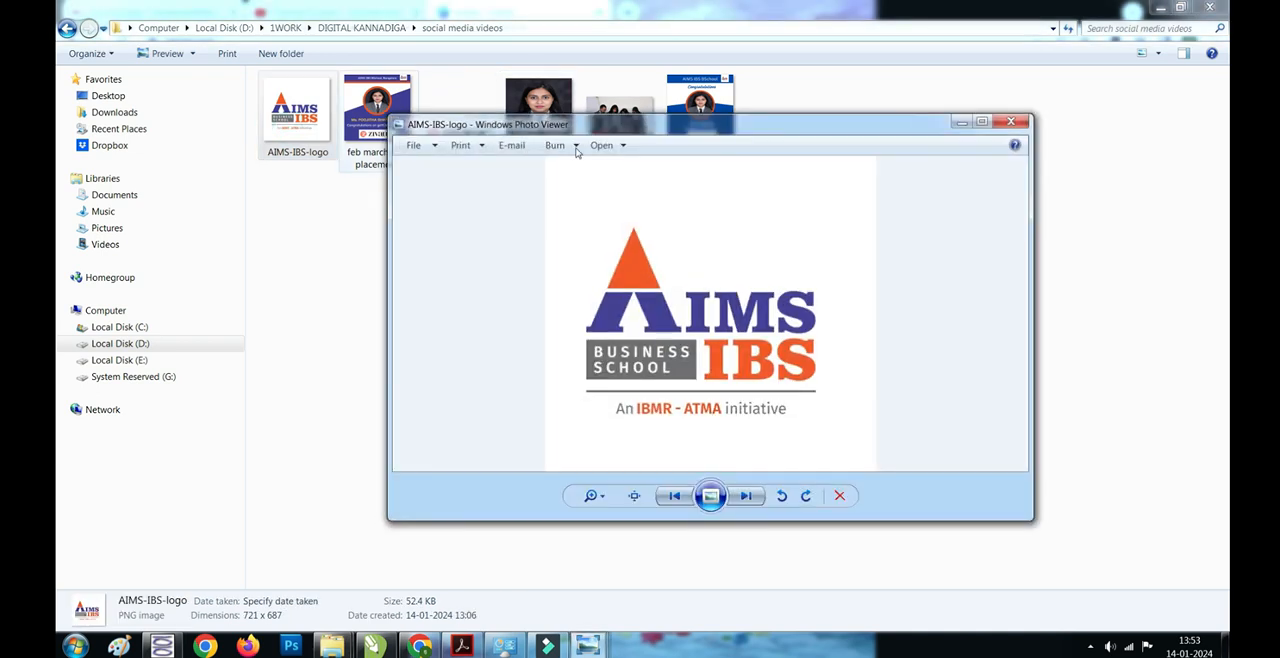
{"action": "left_click", "coordinate": [1010, 121]}
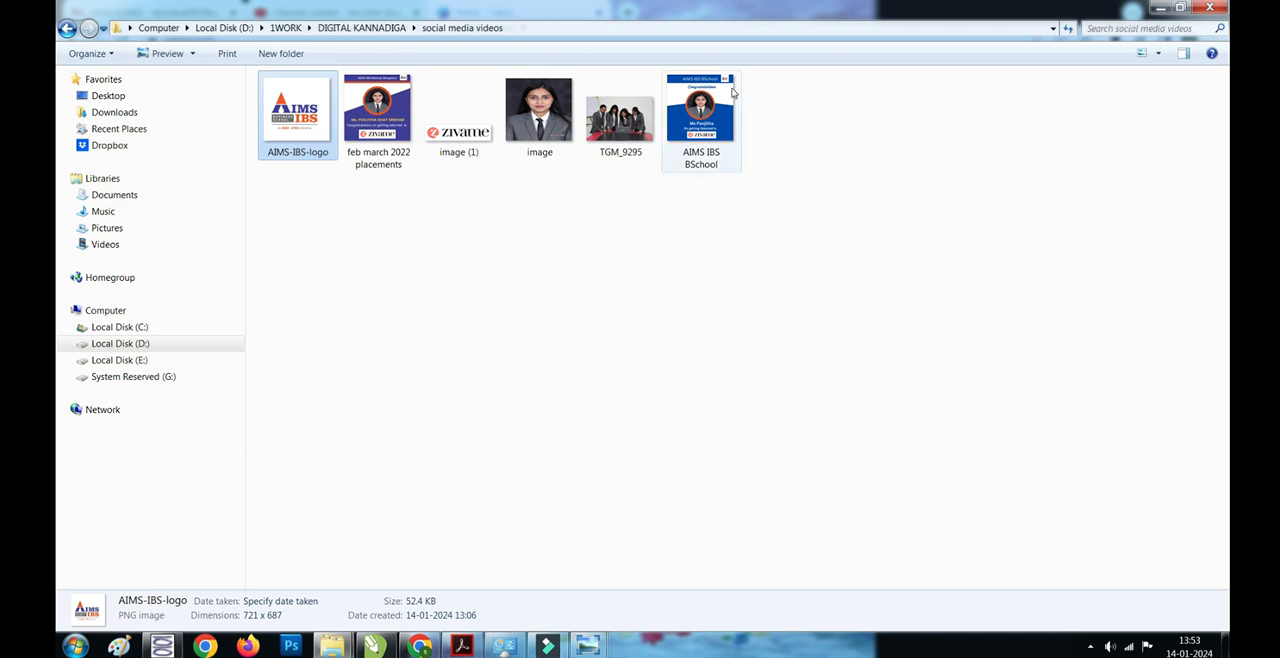
- Switch to Canva in Chrome, create a blank 1080 × 1080 px Instagram Post (Square) design and show the uploaded images
{"action": "left_click", "coordinate": [419, 645]}
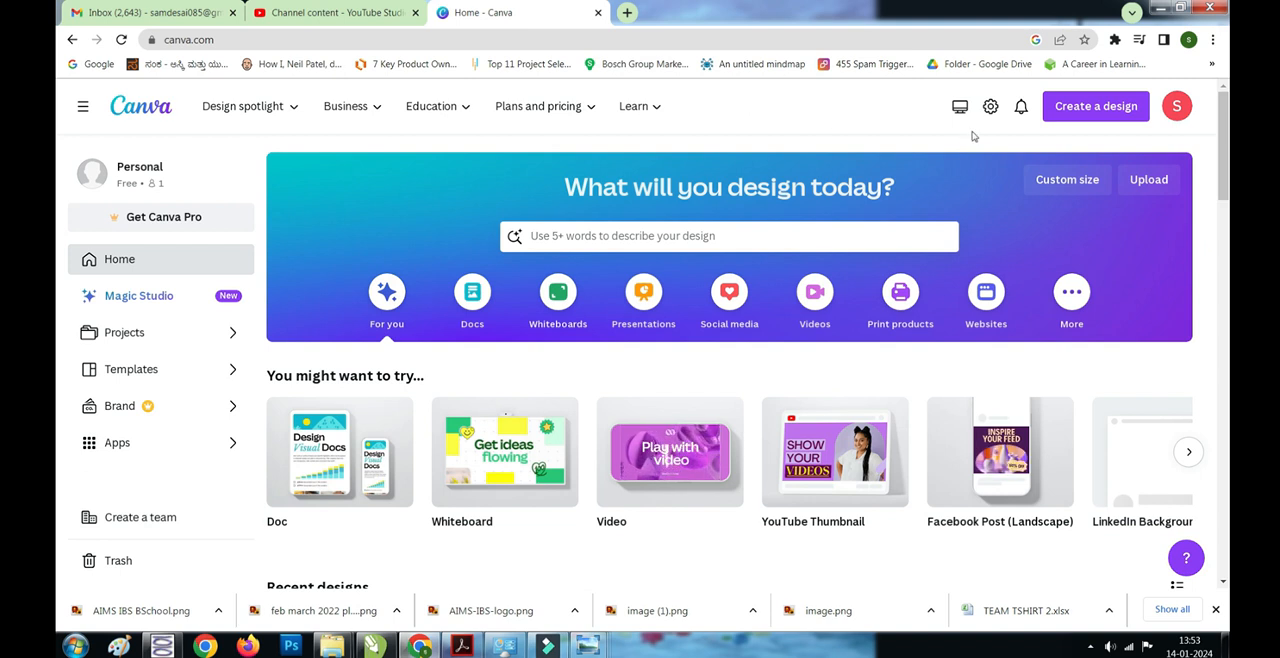
{"action": "left_click", "coordinate": [1059, 114]}
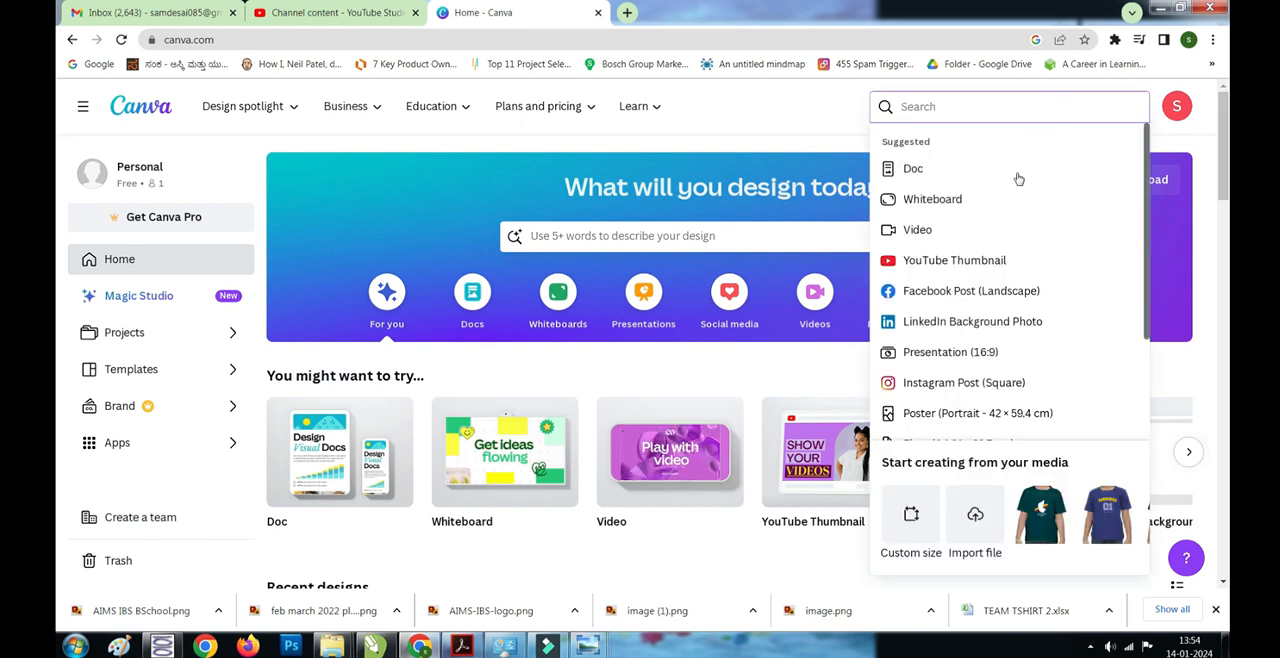
{"action": "left_click", "coordinate": [960, 386]}
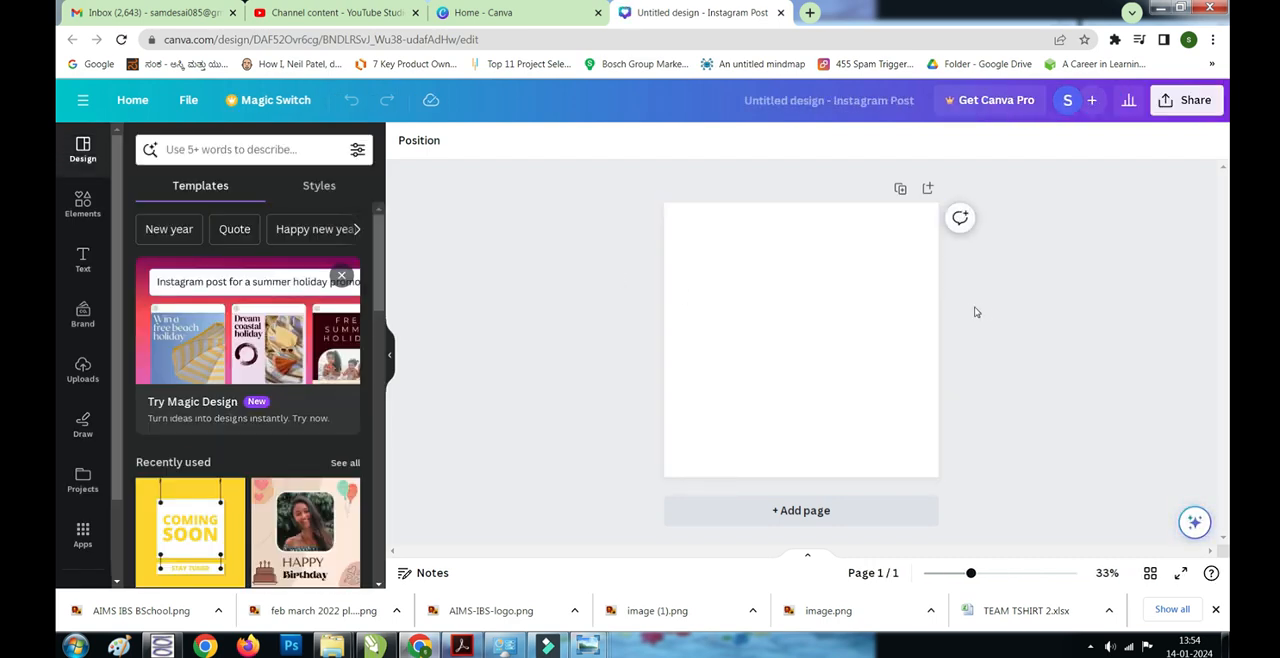
{"action": "left_click", "coordinate": [81, 381]}
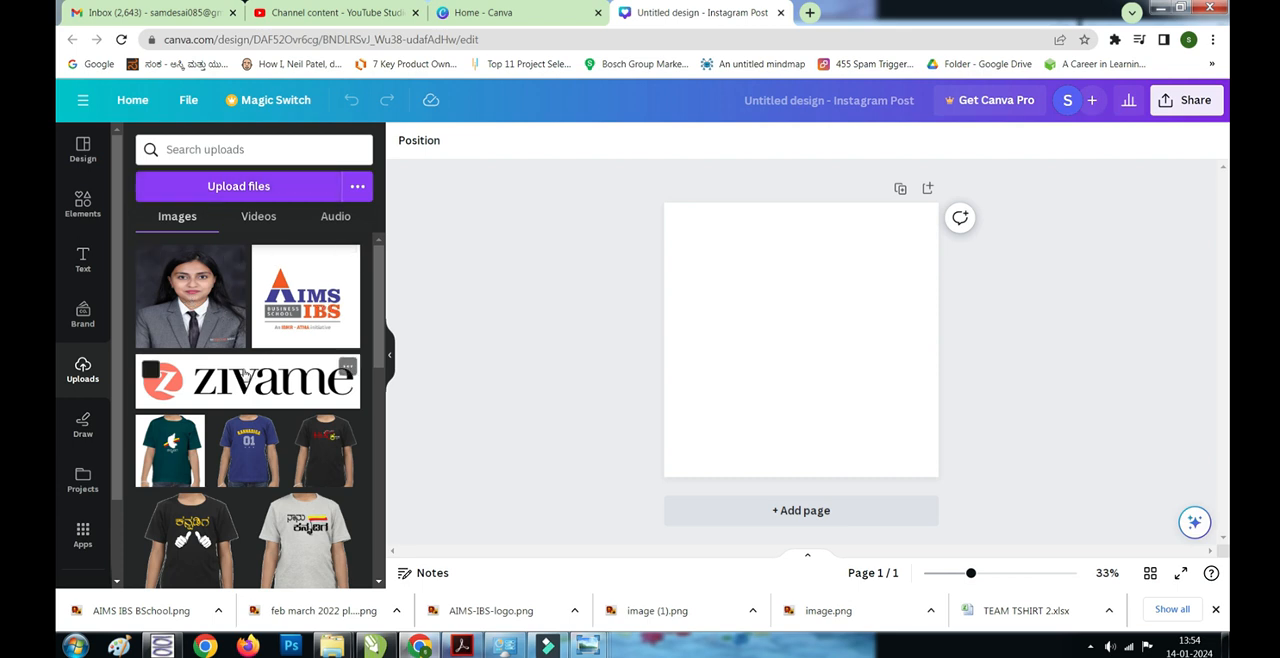
{"action": "left_click", "coordinate": [508, 279]}
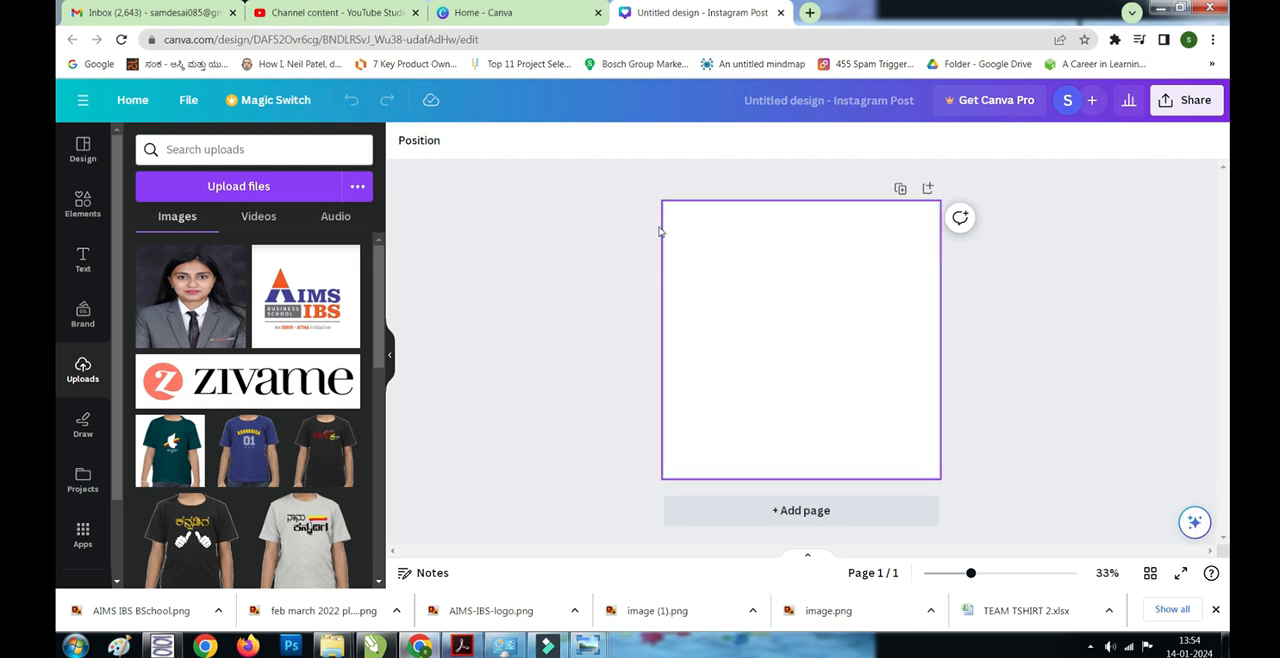
- Add a square shape, stretch it into a thin full-width banner along the page's upper edge and fill it dark blue
{"action": "left_click", "coordinate": [78, 205]}
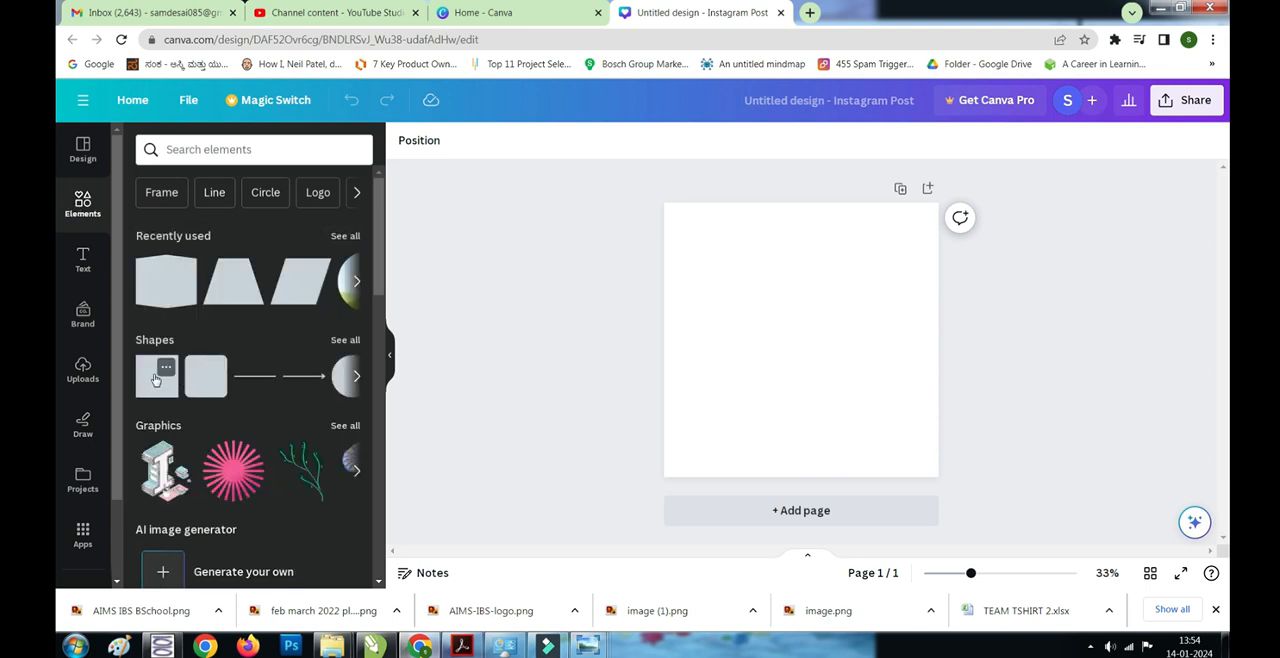
{"action": "left_click", "coordinate": [150, 380]}
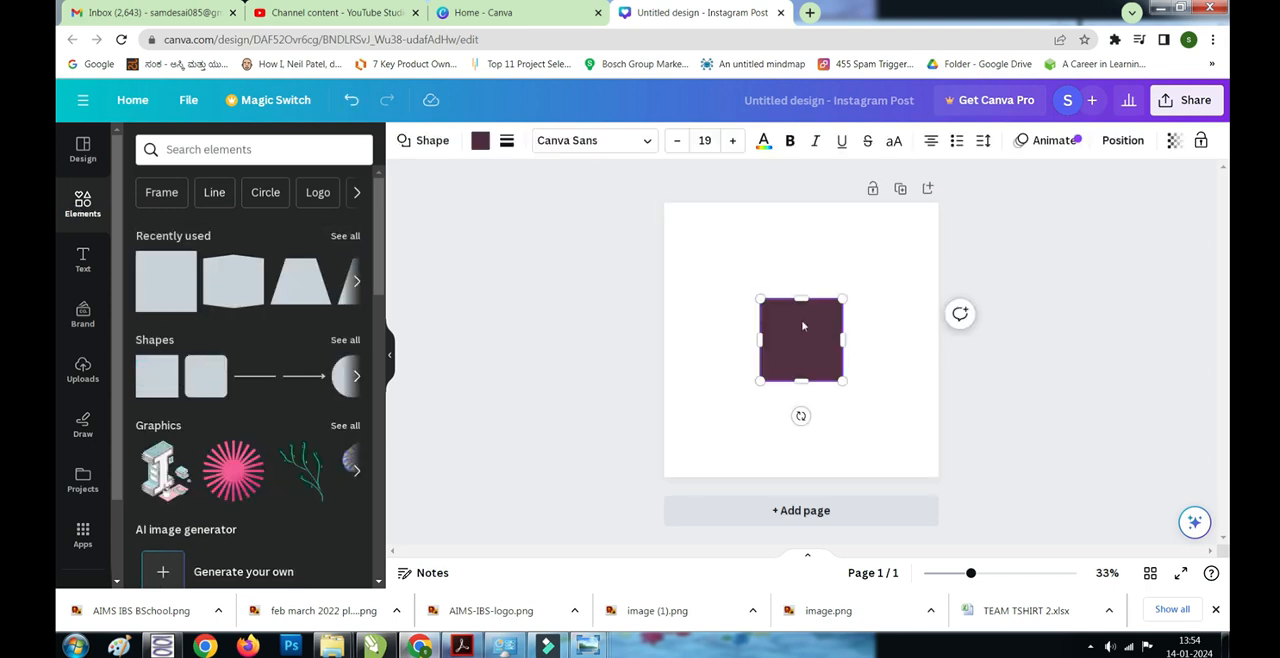
{"action": "left_click_drag", "start_coordinate": [788, 318], "coordinate": [697, 238]}
{"action": "left_click_drag", "start_coordinate": [705, 285], "coordinate": [942, 228]}
{"action": "left_click_drag", "start_coordinate": [811, 240], "coordinate": [814, 229]}
{"action": "left_click", "coordinate": [480, 140]}
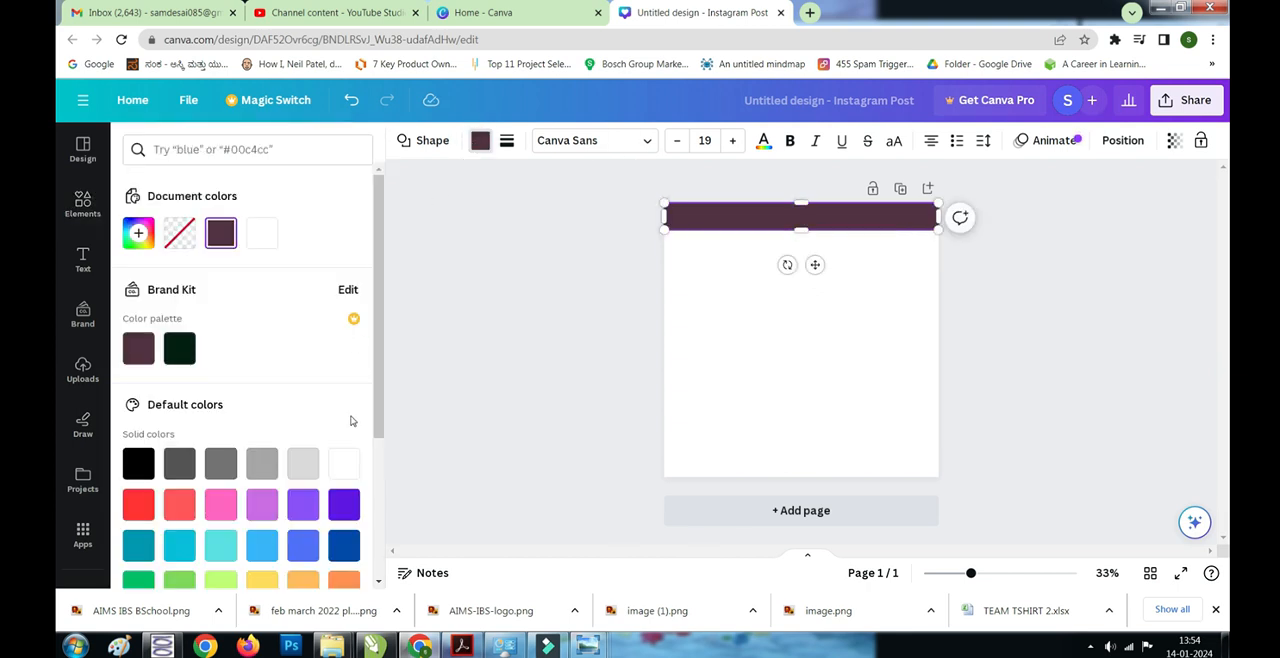
{"action": "left_click", "coordinate": [343, 544]}
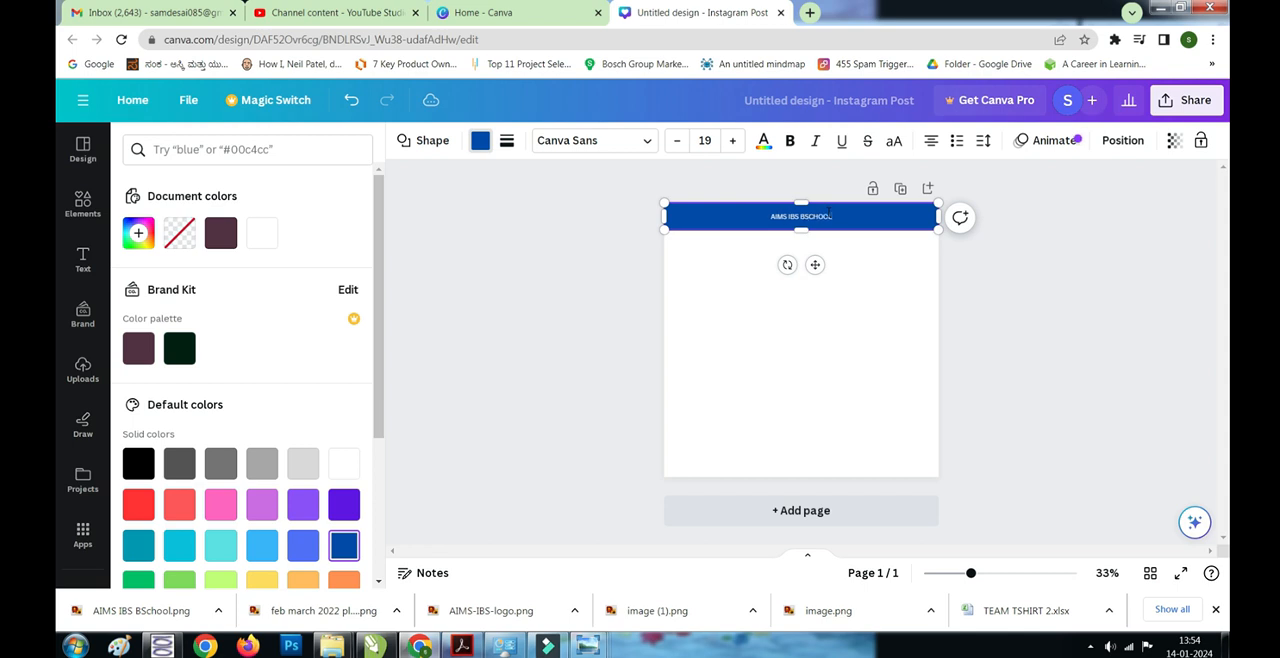
- Label the blue banner "AIMS IBS BSCHOOL" and set the text's font size to 41
{"action": "double_click", "coordinate": [800, 215]}
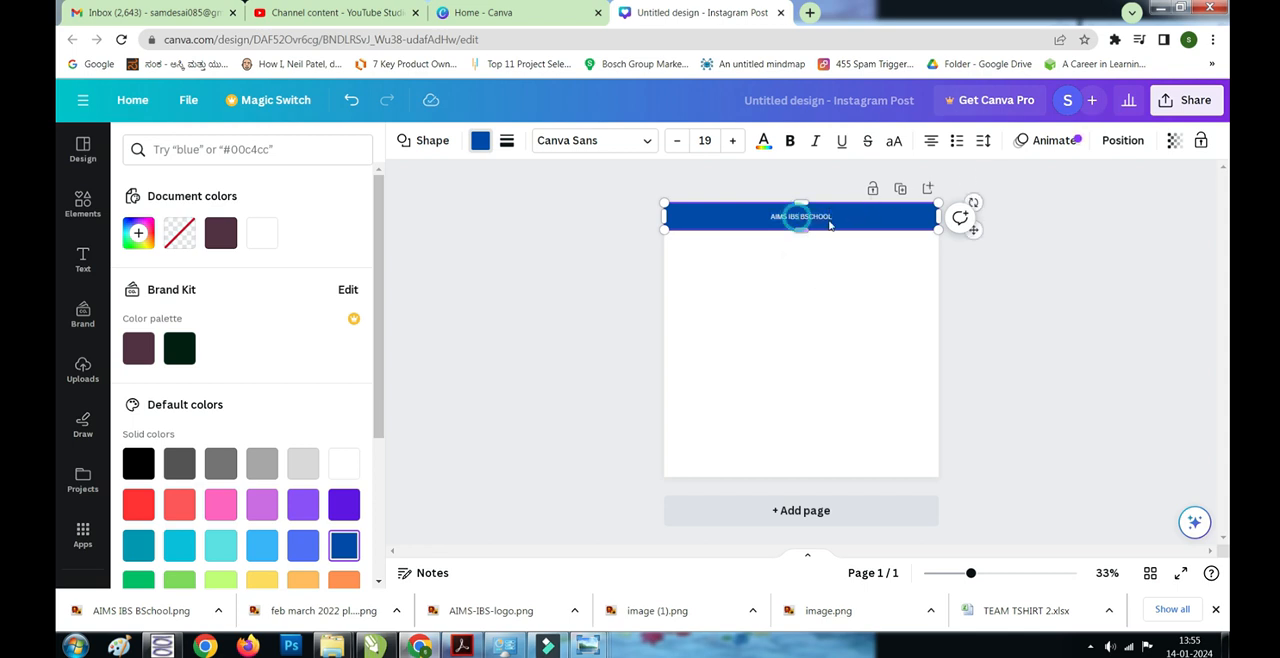
{"action": "left_click", "coordinate": [732, 140]}
{"action": "left_click", "coordinate": [732, 140]}
{"action": "left_click", "coordinate": [732, 140]}
{"action": "left_click", "coordinate": [732, 140]}
{"action": "left_click", "coordinate": [731, 143]}
{"action": "left_click", "coordinate": [731, 143]}
{"action": "left_click", "coordinate": [731, 143]}
{"action": "left_click", "coordinate": [731, 143]}
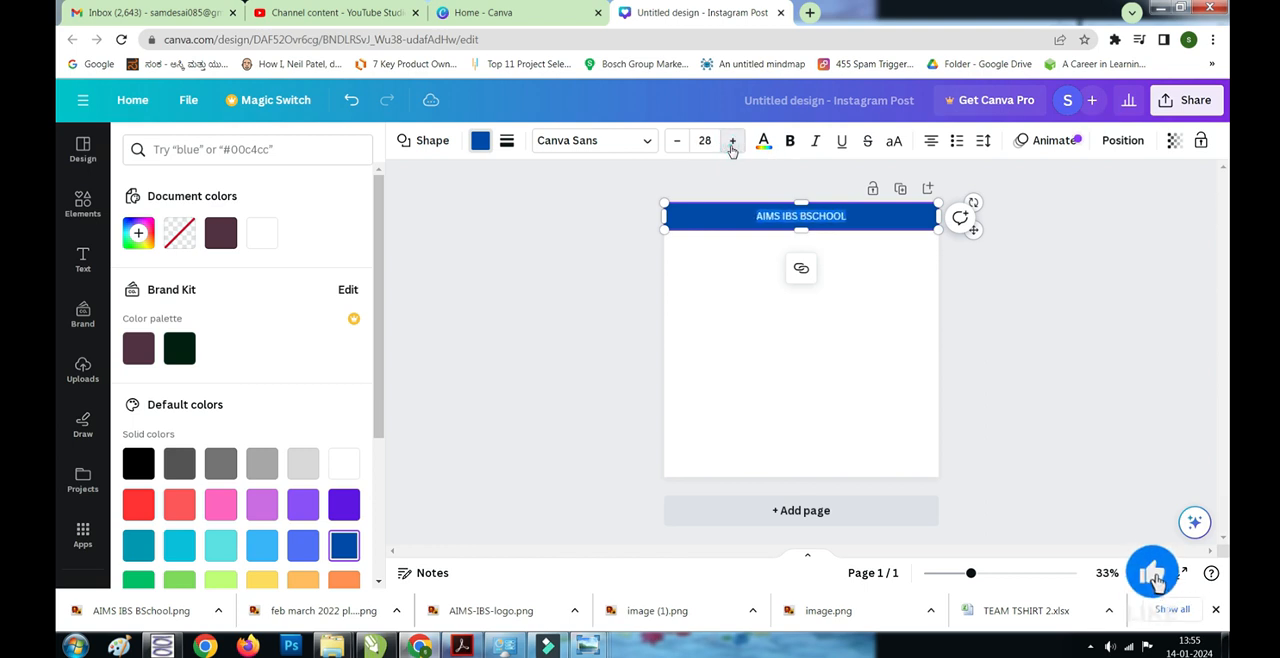
{"action": "left_click", "coordinate": [731, 143]}
{"action": "left_click", "coordinate": [731, 143]}
{"action": "left_click", "coordinate": [731, 143]}
{"action": "left_click", "coordinate": [731, 143]}
{"action": "left_click", "coordinate": [732, 141]}
{"action": "left_click", "coordinate": [732, 141]}
{"action": "left_click", "coordinate": [732, 141]}
{"action": "left_click", "coordinate": [732, 141]}
{"action": "left_click", "coordinate": [732, 141]}
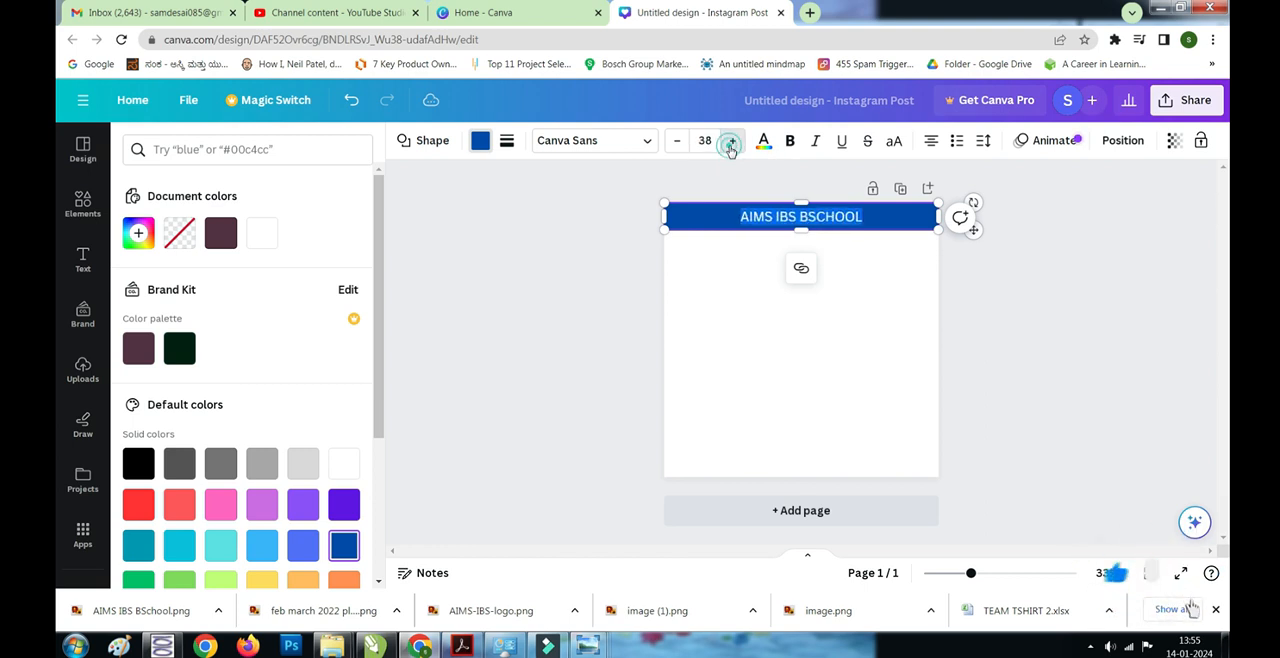
{"action": "left_click", "coordinate": [732, 141]}
{"action": "left_click", "coordinate": [732, 141]}
{"action": "left_click", "coordinate": [732, 141]}
{"action": "left_click", "coordinate": [762, 217]}
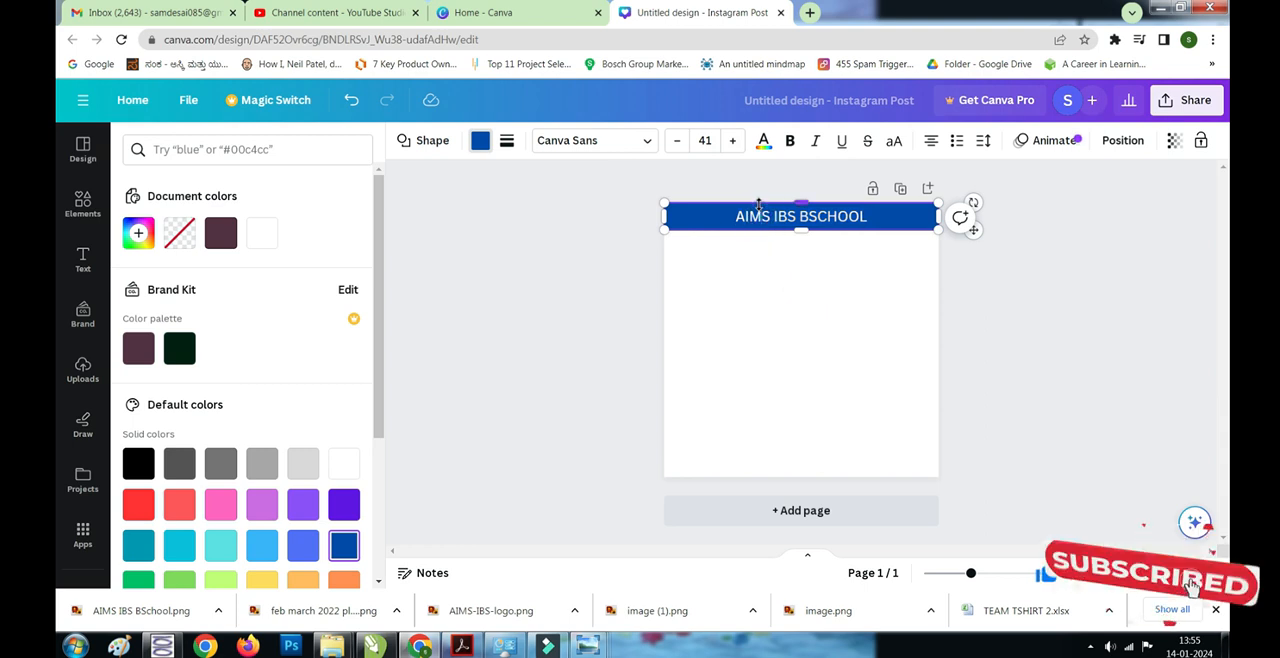
{"action": "left_click", "coordinate": [1035, 285]}
{"action": "left_click", "coordinate": [886, 292]}
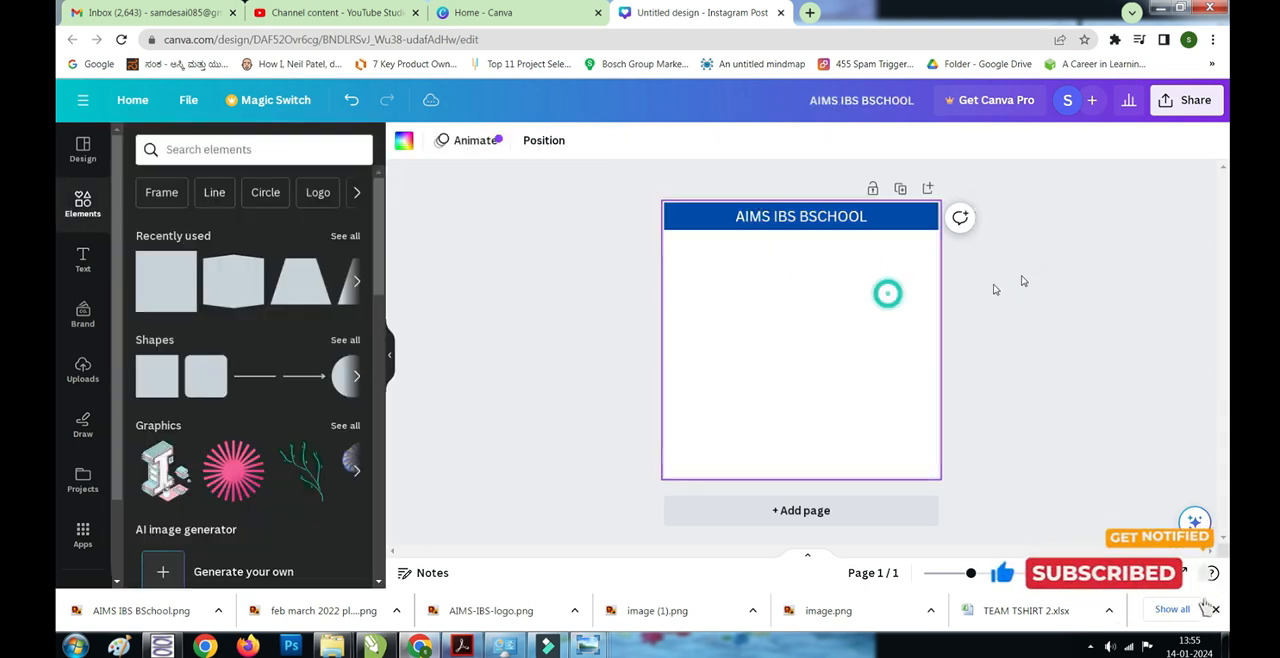
{"action": "left_click", "coordinate": [1029, 269]}
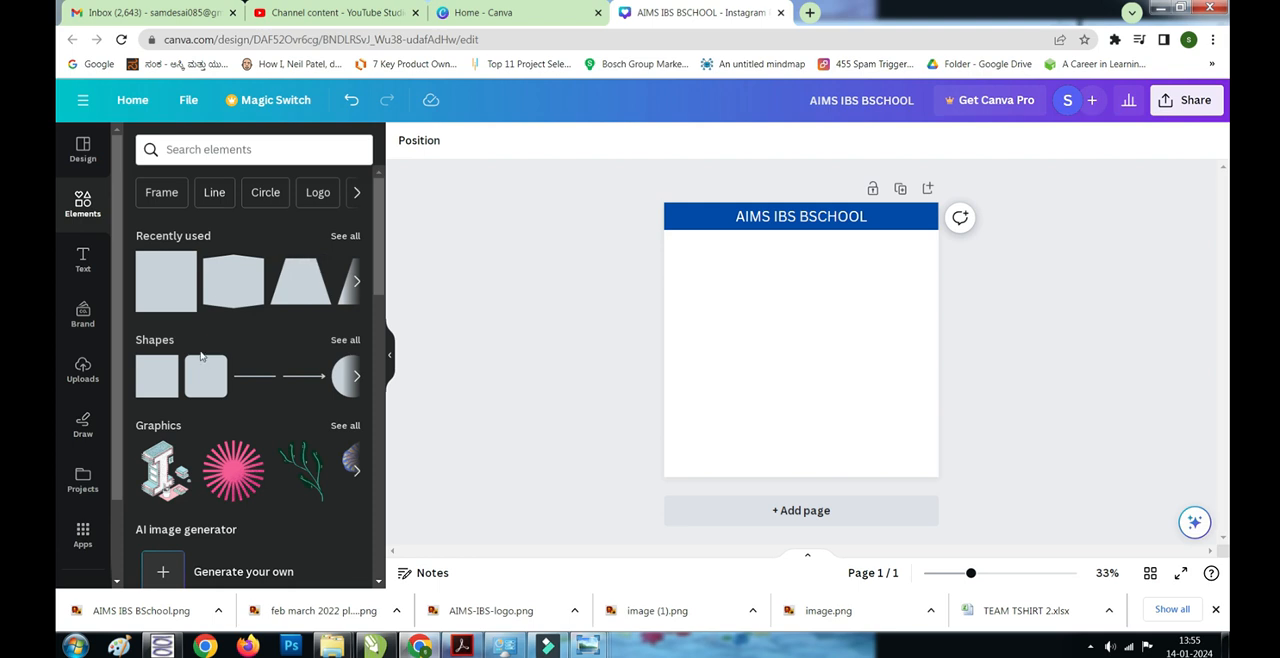
- Insert the uploaded AIMS IBS logo and shrink it to sit on the banner beside the school name
{"action": "left_click", "coordinate": [82, 368]}
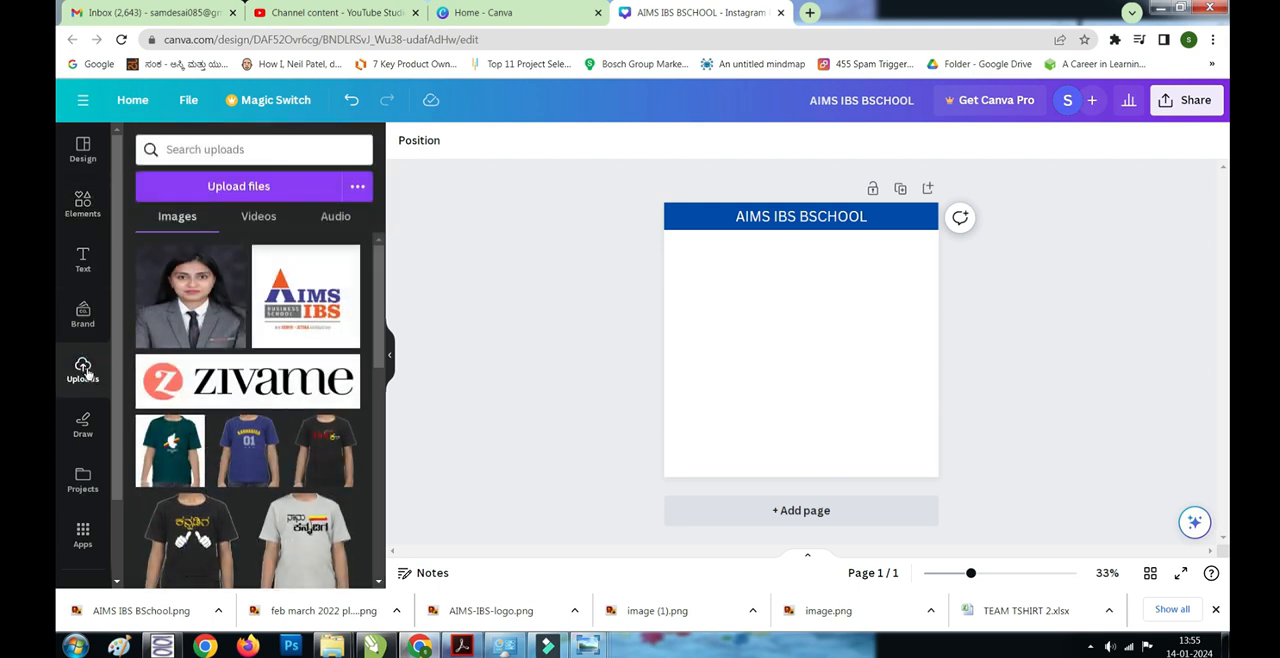
{"action": "left_click", "coordinate": [280, 268]}
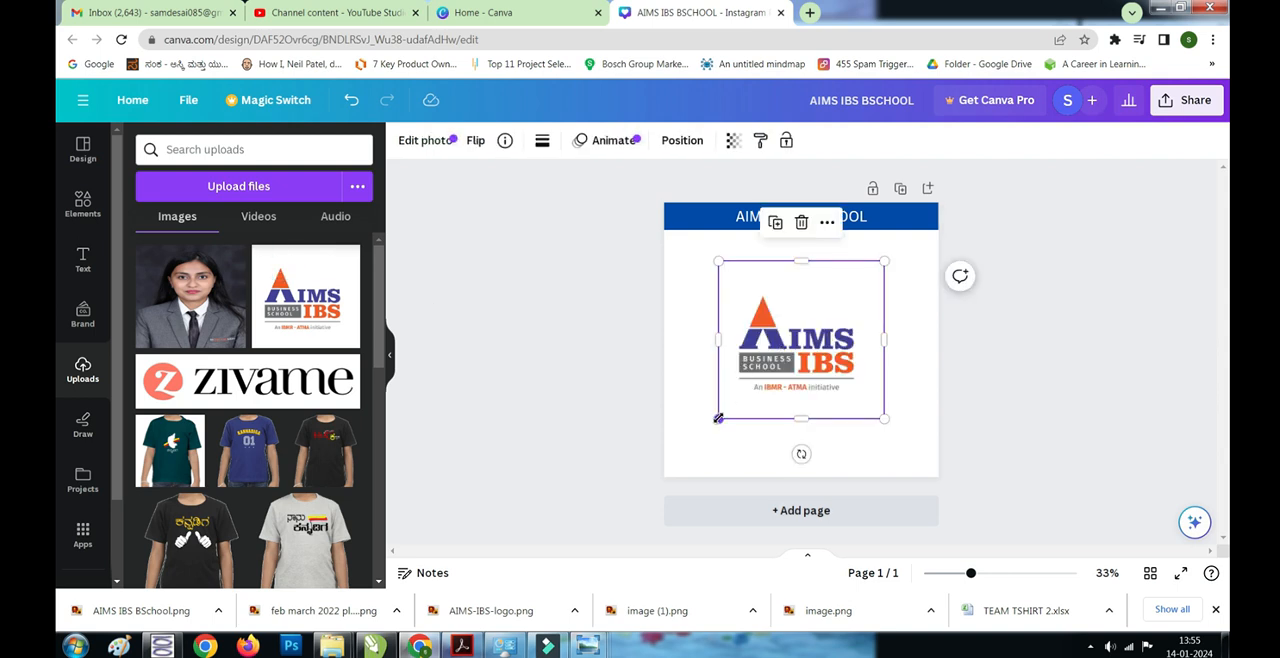
{"action": "left_click_drag", "start_coordinate": [718, 418], "coordinate": [890, 220]}
{"action": "left_click", "coordinate": [1037, 289]}
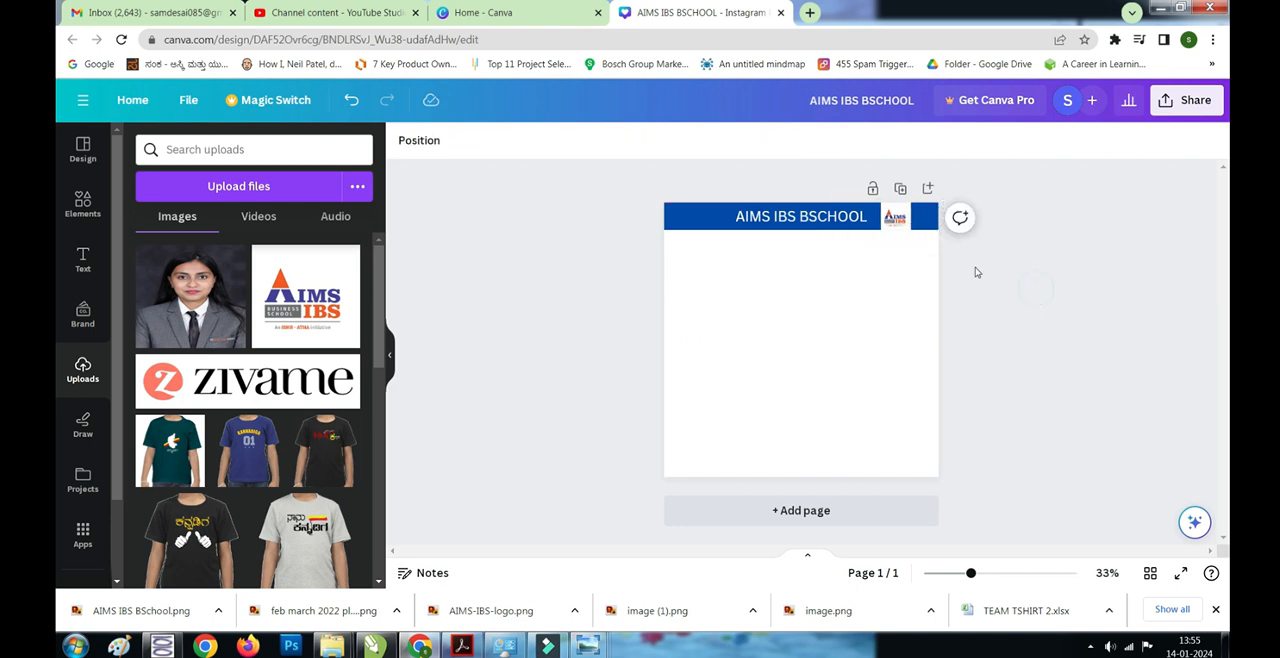
- Scale the AIMS IBS logo down slightly so it fits within the banner's height
{"action": "left_click", "coordinate": [886, 218]}
{"action": "left_click", "coordinate": [898, 218]}
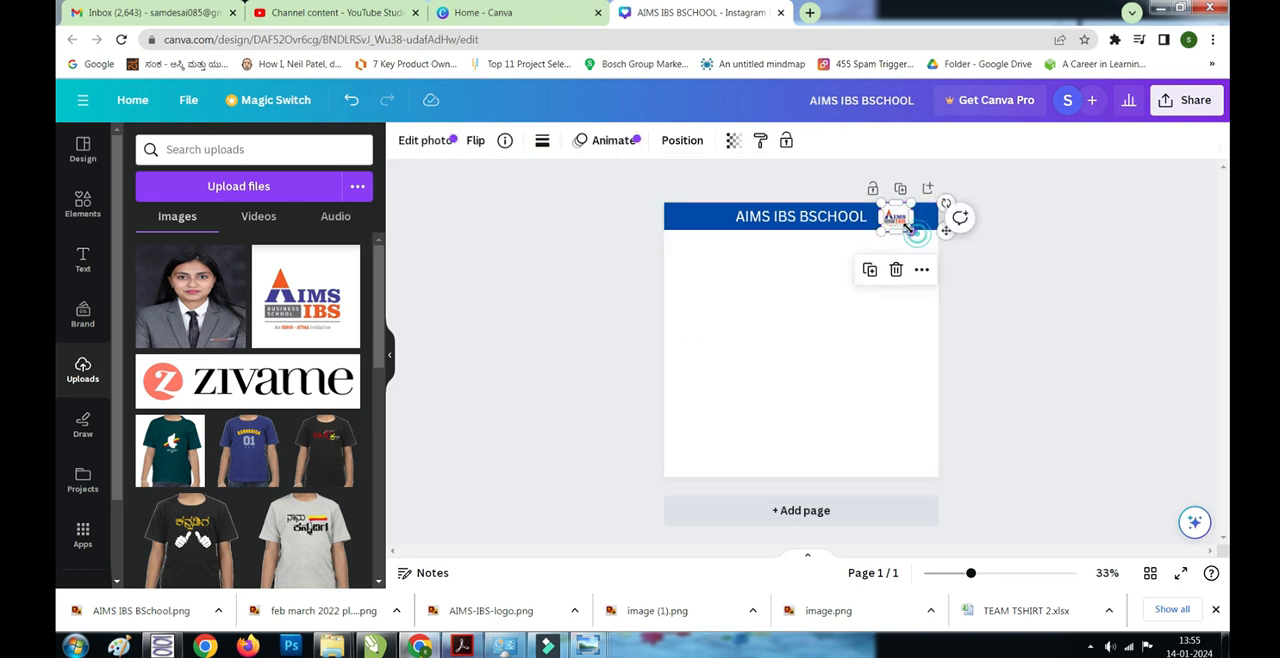
{"action": "key", "text": "ctrl+a"}
{"action": "left_click", "coordinate": [1011, 252]}
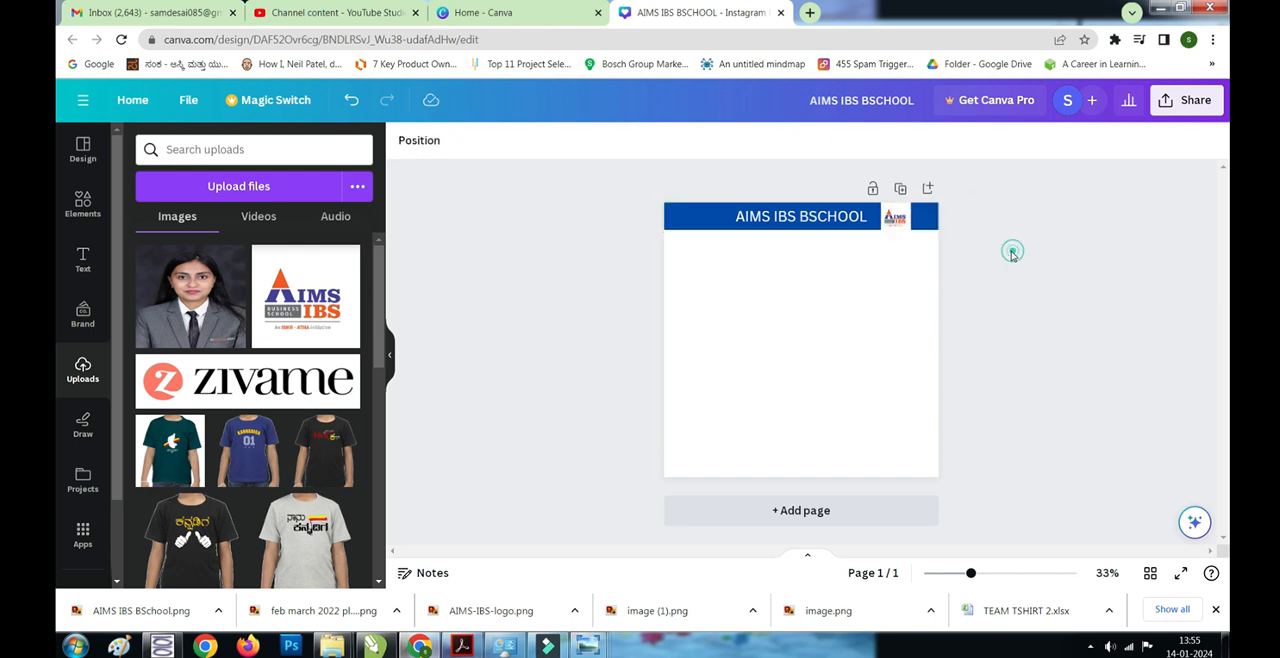
{"action": "left_click", "coordinate": [894, 217]}
{"action": "left_click_drag", "start_coordinate": [910, 230], "coordinate": [908, 229]}
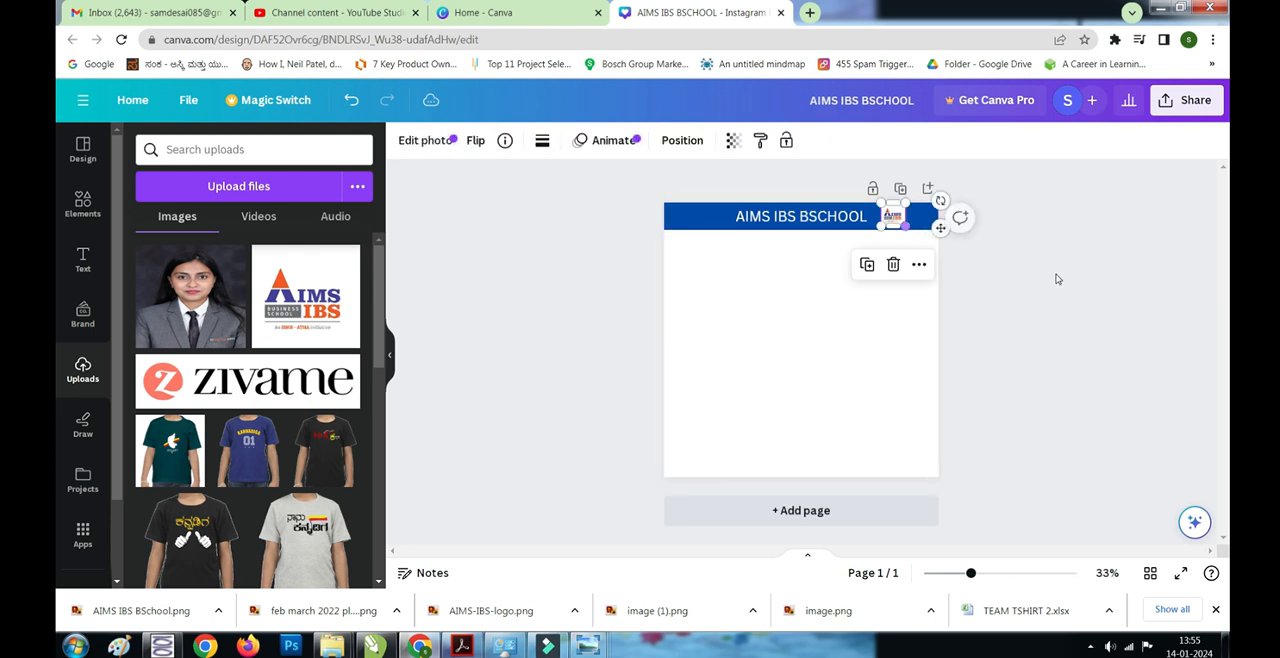
{"action": "left_click", "coordinate": [1055, 278]}
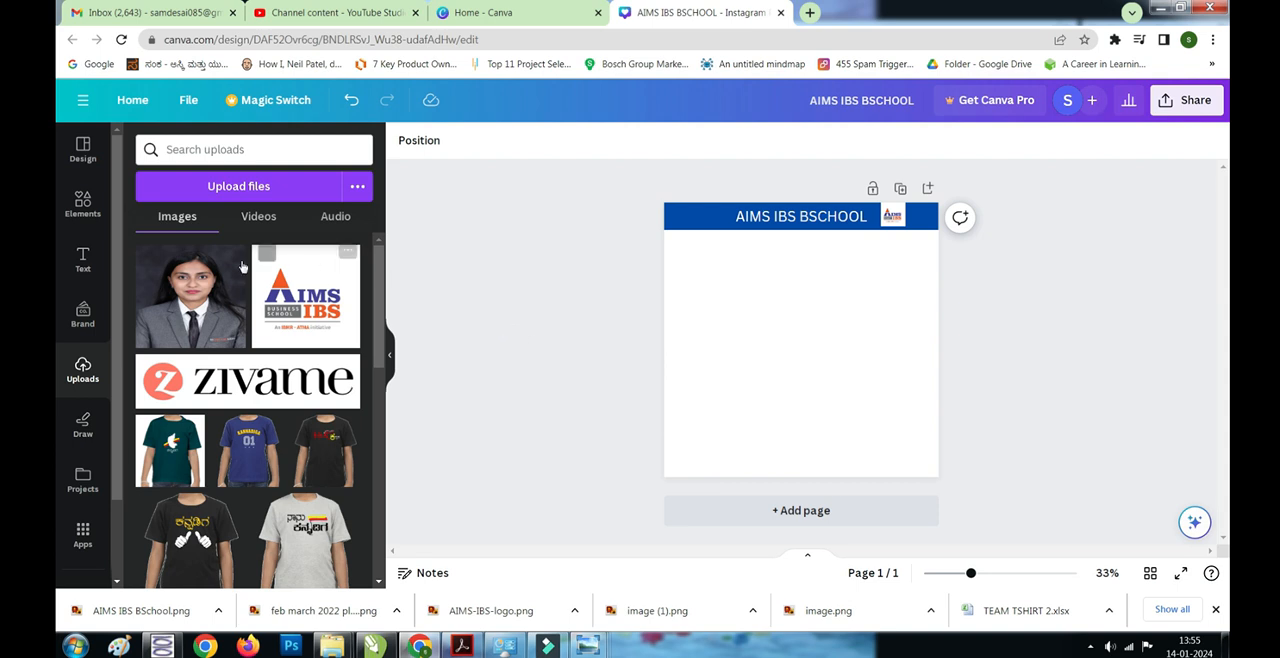
- Insert a circular frame, shrink it and centre it horizontally on the page a little below the blue banner
{"action": "left_click", "coordinate": [78, 214]}
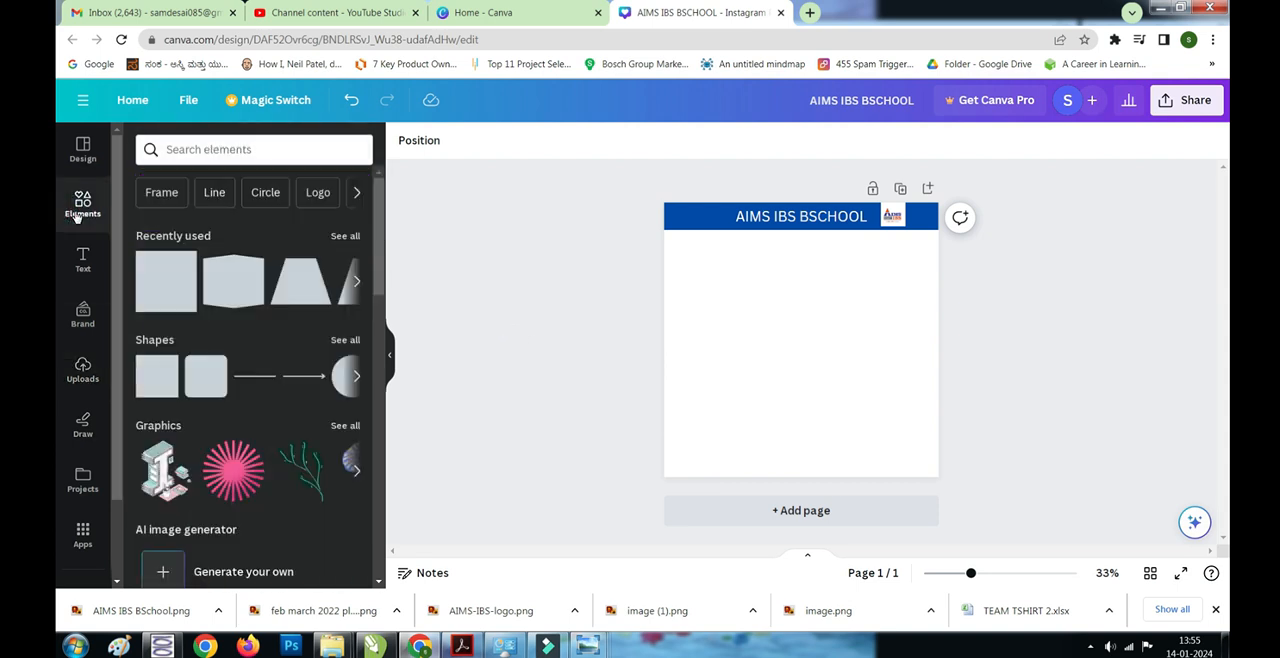
{"action": "scroll", "coordinate": [250, 350], "scroll_direction": "down", "scroll_amount": 3}
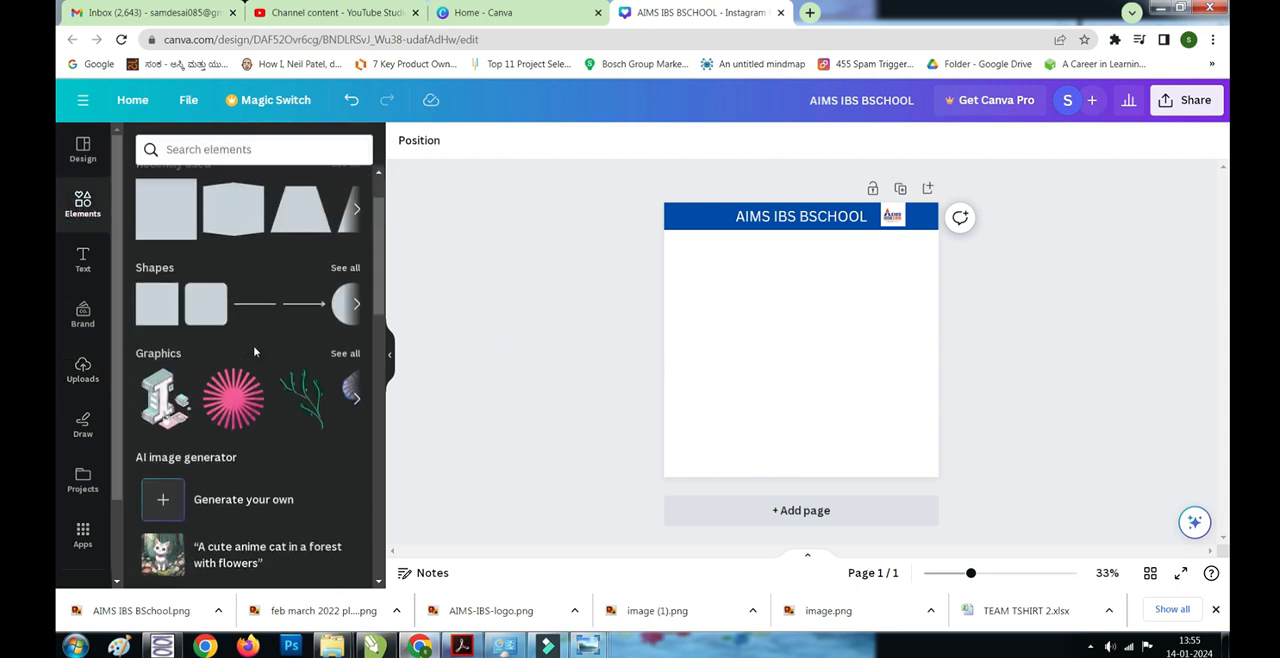
{"action": "scroll", "coordinate": [254, 350], "scroll_direction": "up", "scroll_amount": 3}
{"action": "scroll", "coordinate": [254, 330], "scroll_direction": "down", "scroll_amount": 3}
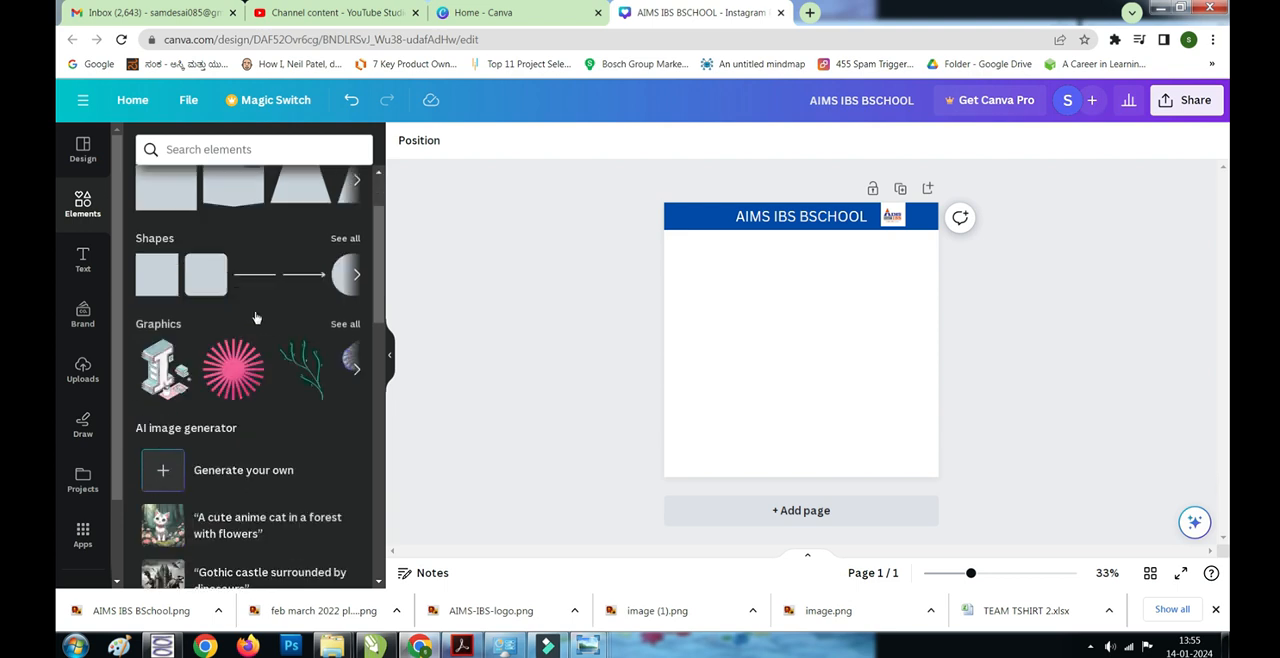
{"action": "scroll", "coordinate": [254, 311], "scroll_direction": "down", "scroll_amount": 3}
{"action": "scroll", "coordinate": [230, 280], "scroll_direction": "up", "scroll_amount": 6}
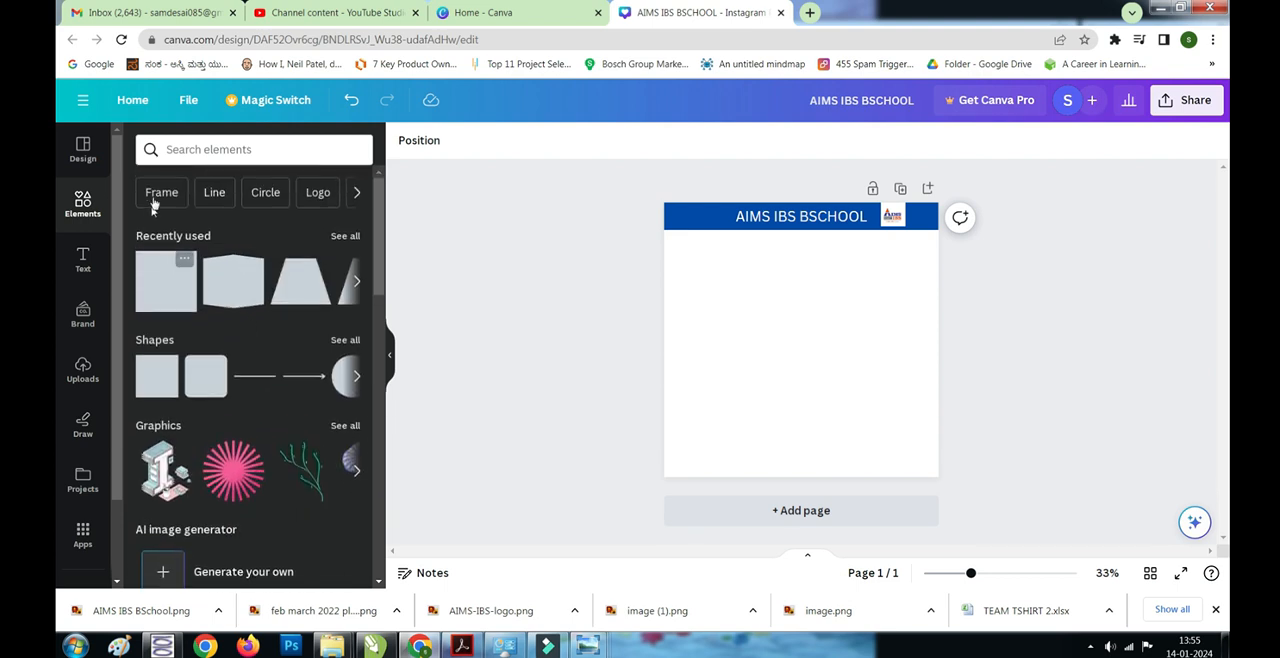
{"action": "left_click", "coordinate": [152, 191]}
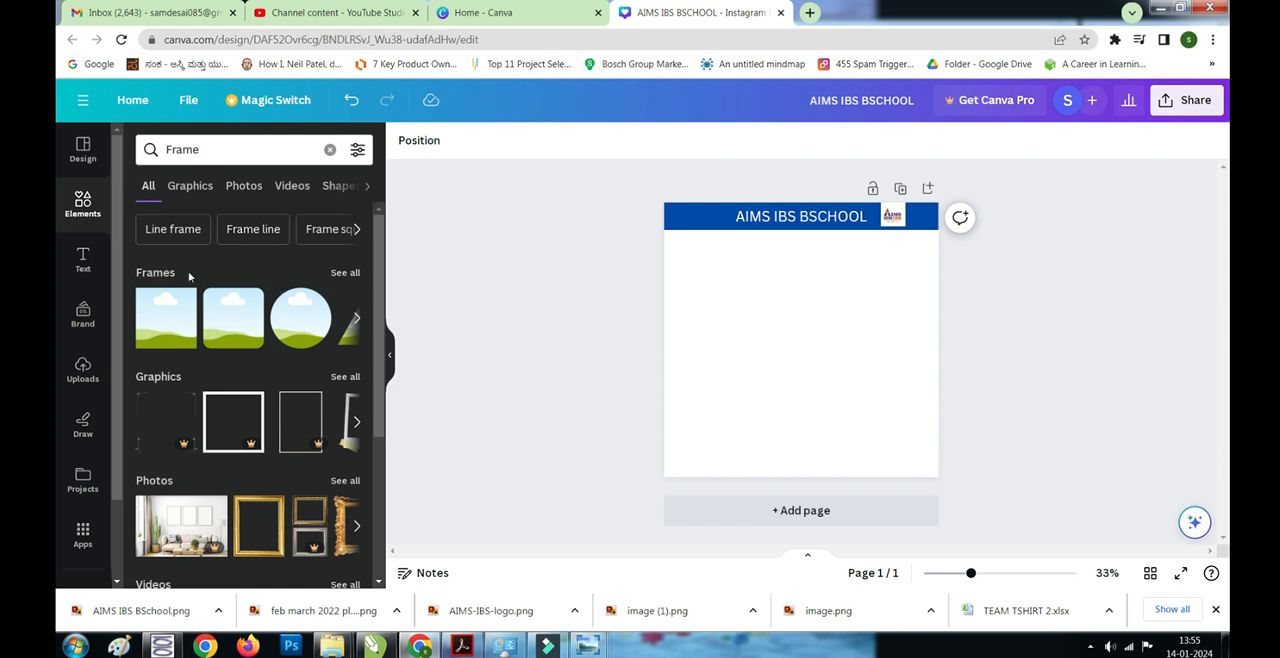
{"action": "left_click", "coordinate": [342, 279]}
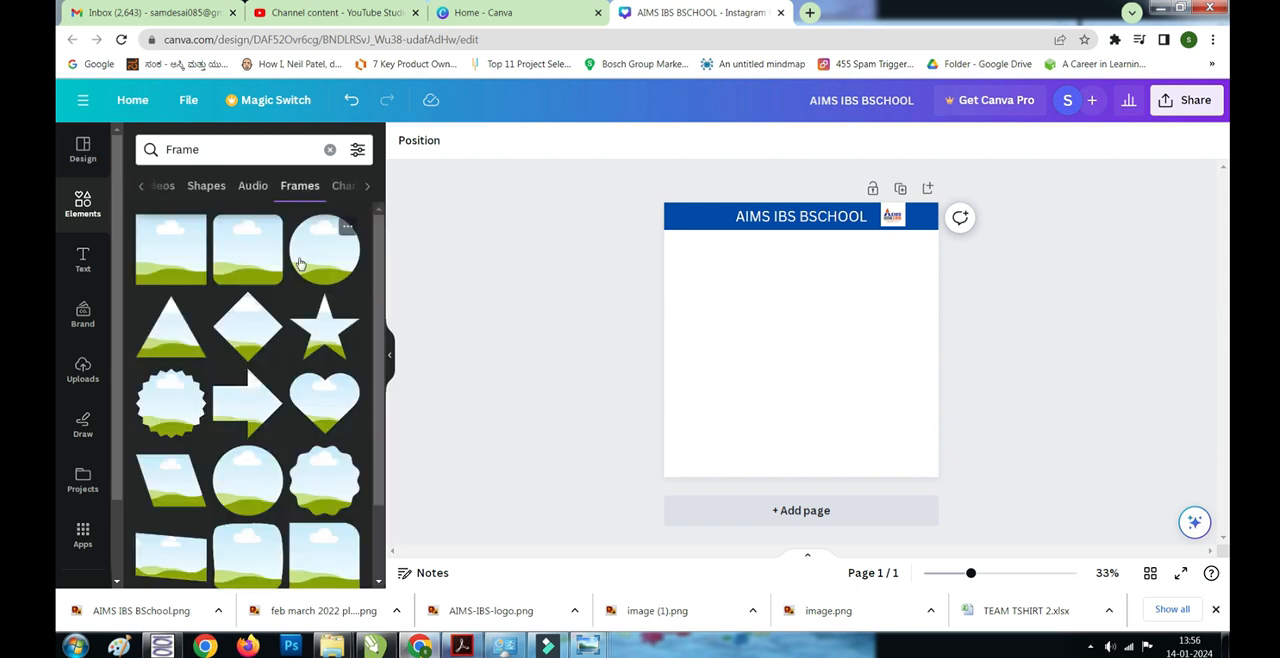
{"action": "left_click", "coordinate": [300, 263]}
{"action": "left_click_drag", "start_coordinate": [806, 343], "coordinate": [808, 341]}
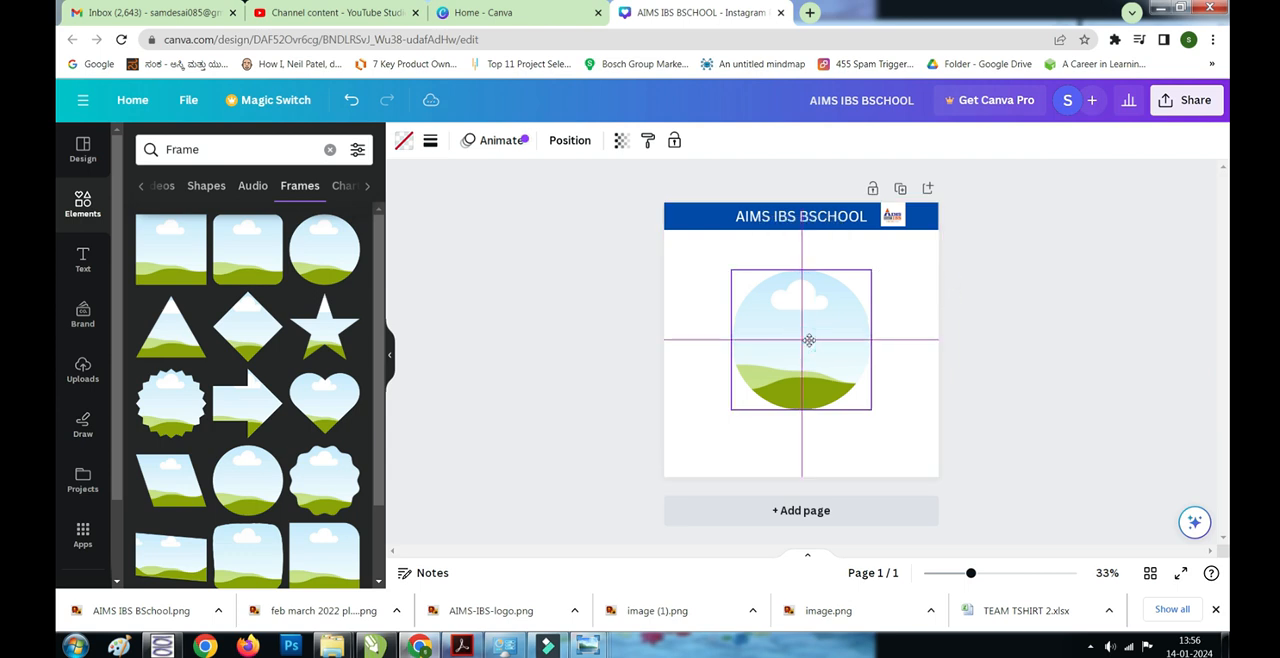
{"action": "left_click_drag", "start_coordinate": [872, 413], "coordinate": [846, 386]}
{"action": "left_click_drag", "start_coordinate": [771, 349], "coordinate": [795, 333]}
{"action": "left_click", "coordinate": [1038, 340]}
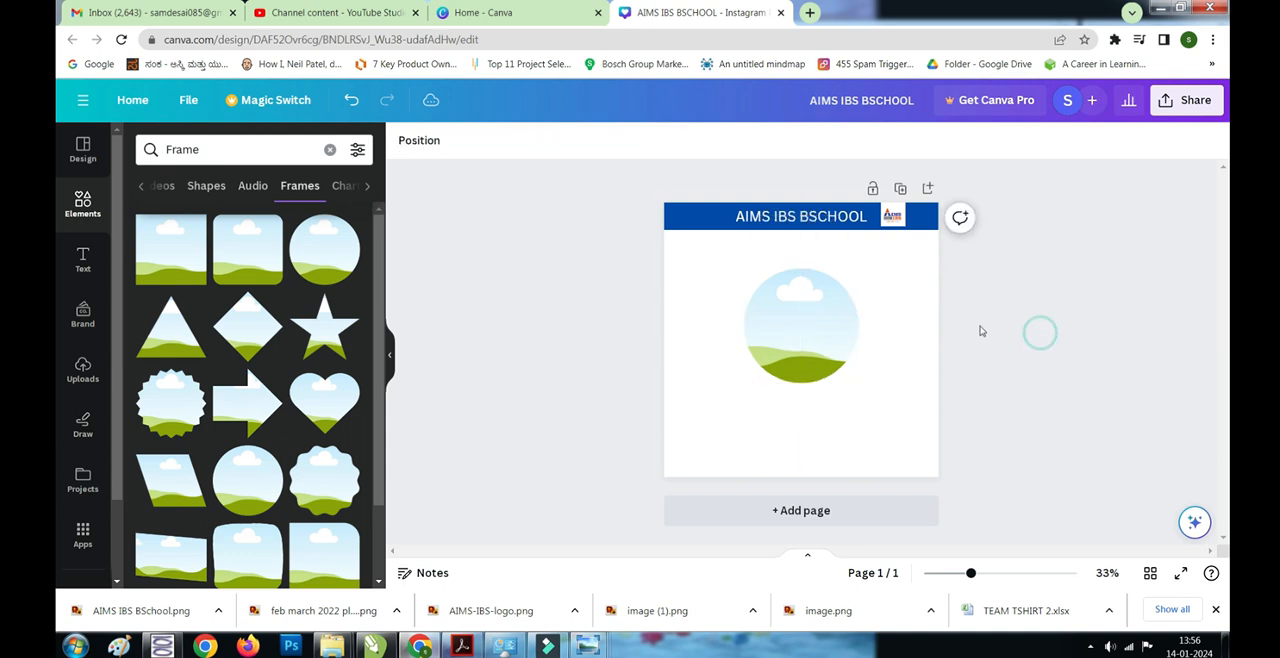
- Fill the circular frame with the uploaded student portrait
{"action": "left_click", "coordinate": [72, 374]}
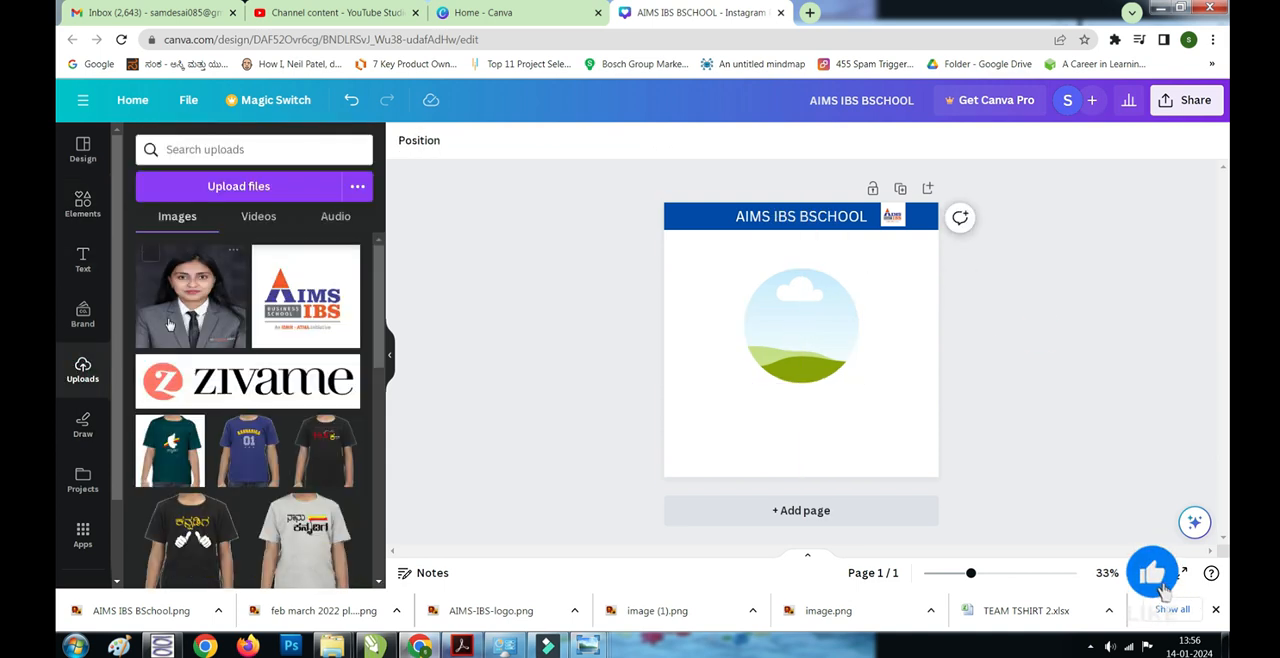
{"action": "left_click", "coordinate": [152, 262]}
{"action": "left_click_drag", "start_coordinate": [758, 311], "coordinate": [802, 321]}
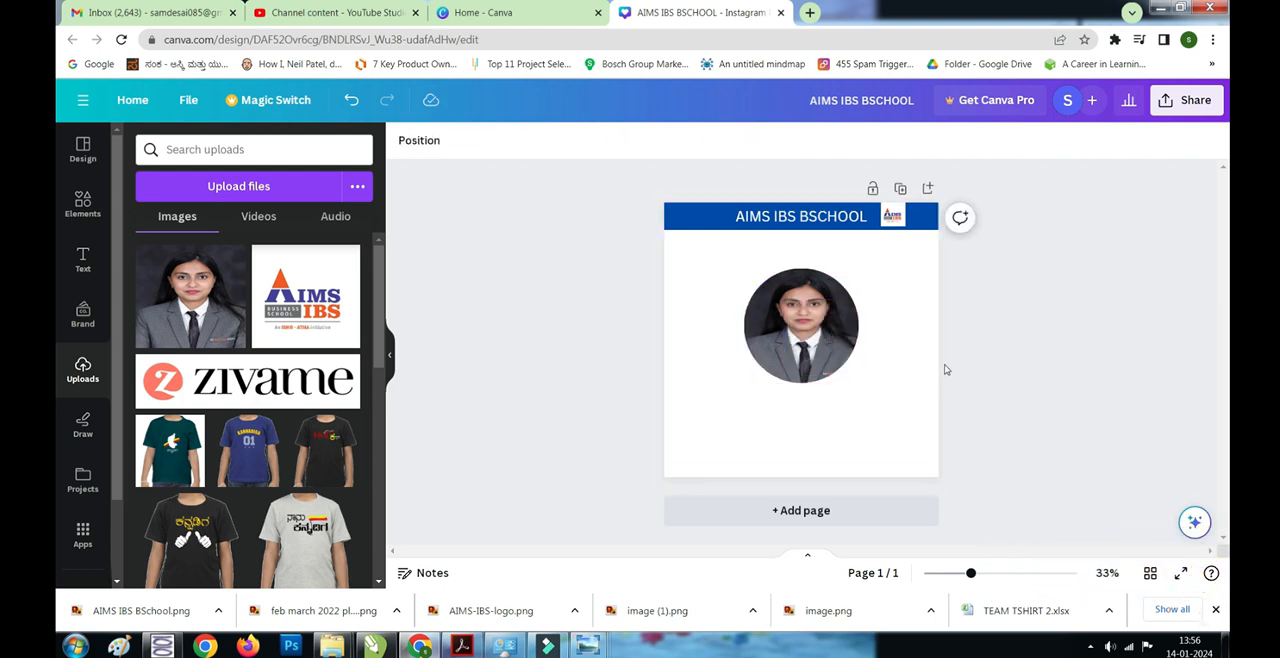
{"action": "left_click", "coordinate": [856, 342]}
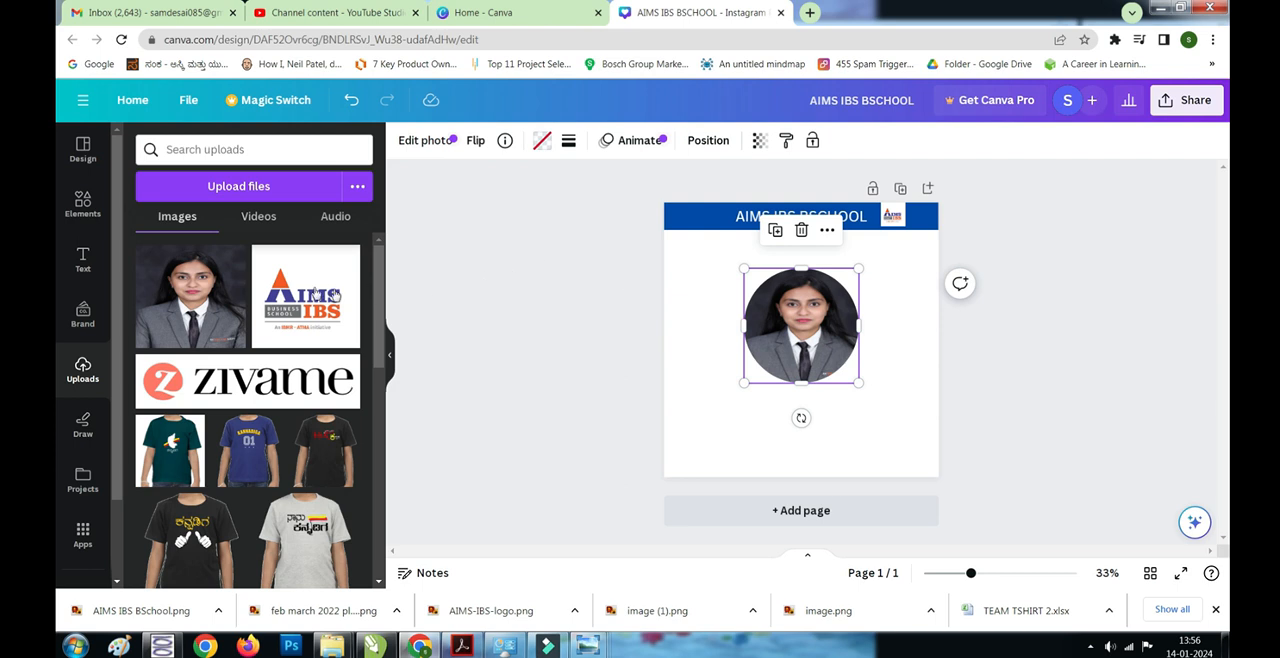
- Add a circle shape and enlarge it to about 562 px across so it covers the student photo
{"action": "left_click", "coordinate": [83, 203]}
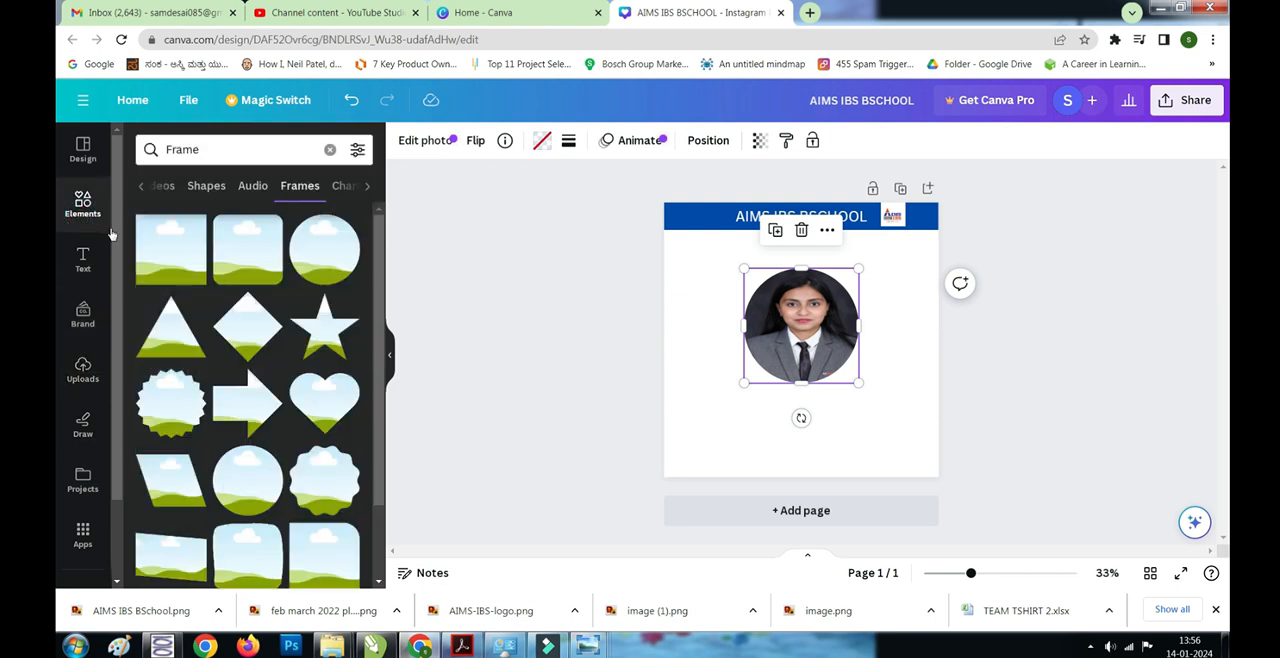
{"action": "left_click", "coordinate": [207, 188]}
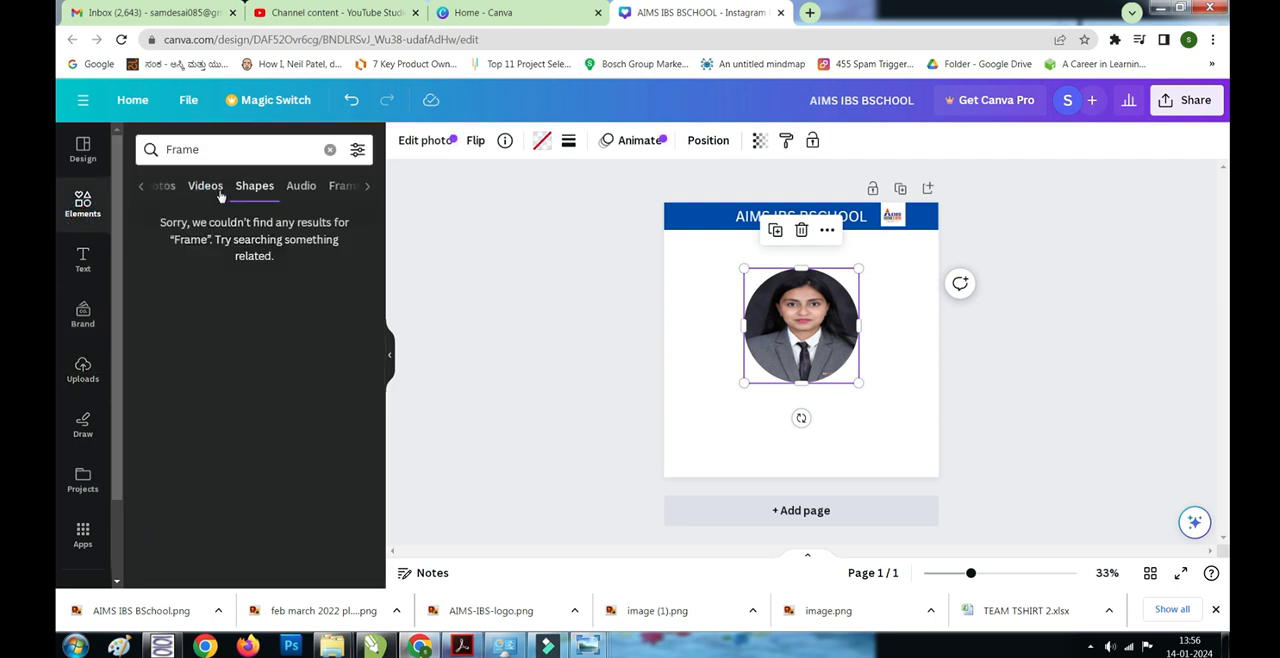
{"action": "left_click", "coordinate": [205, 186]}
{"action": "left_click", "coordinate": [141, 186]}
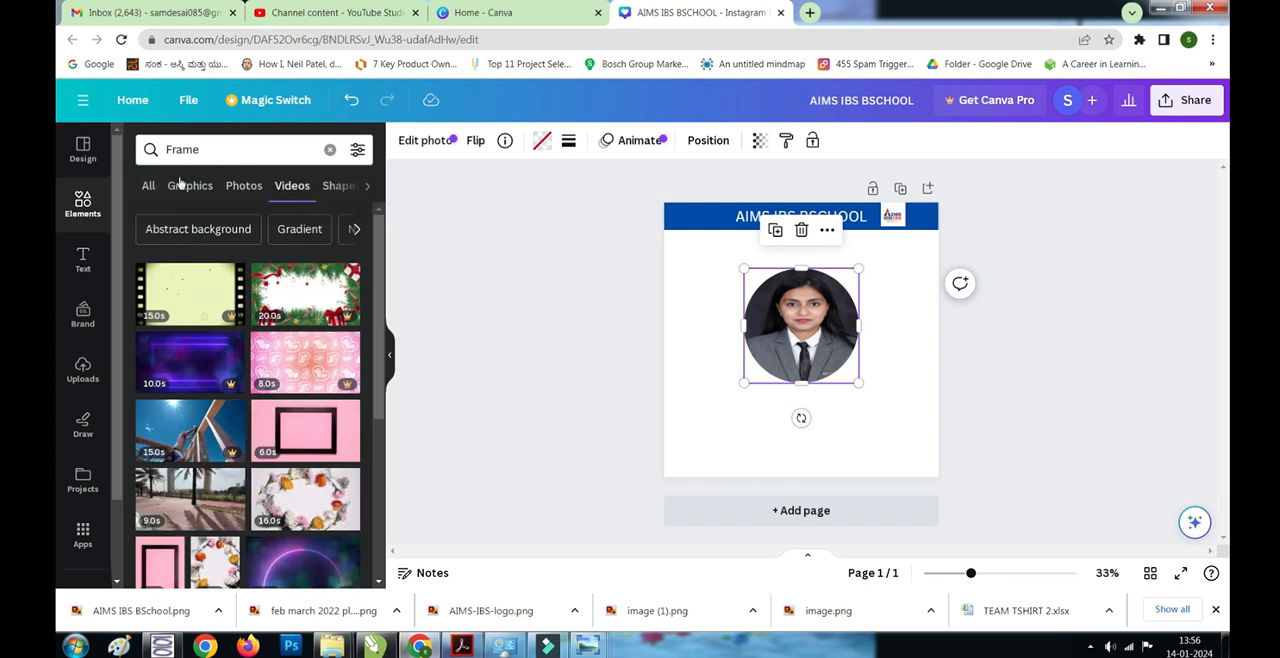
{"action": "left_click", "coordinate": [330, 149]}
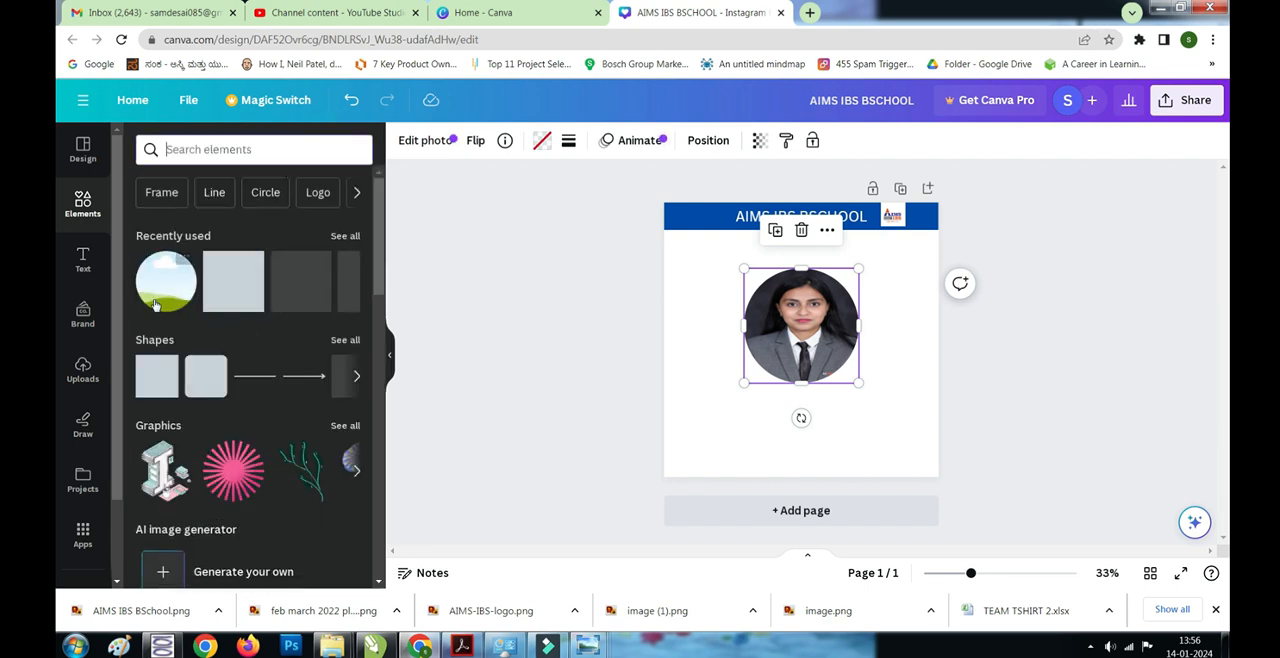
{"action": "left_click", "coordinate": [345, 340]}
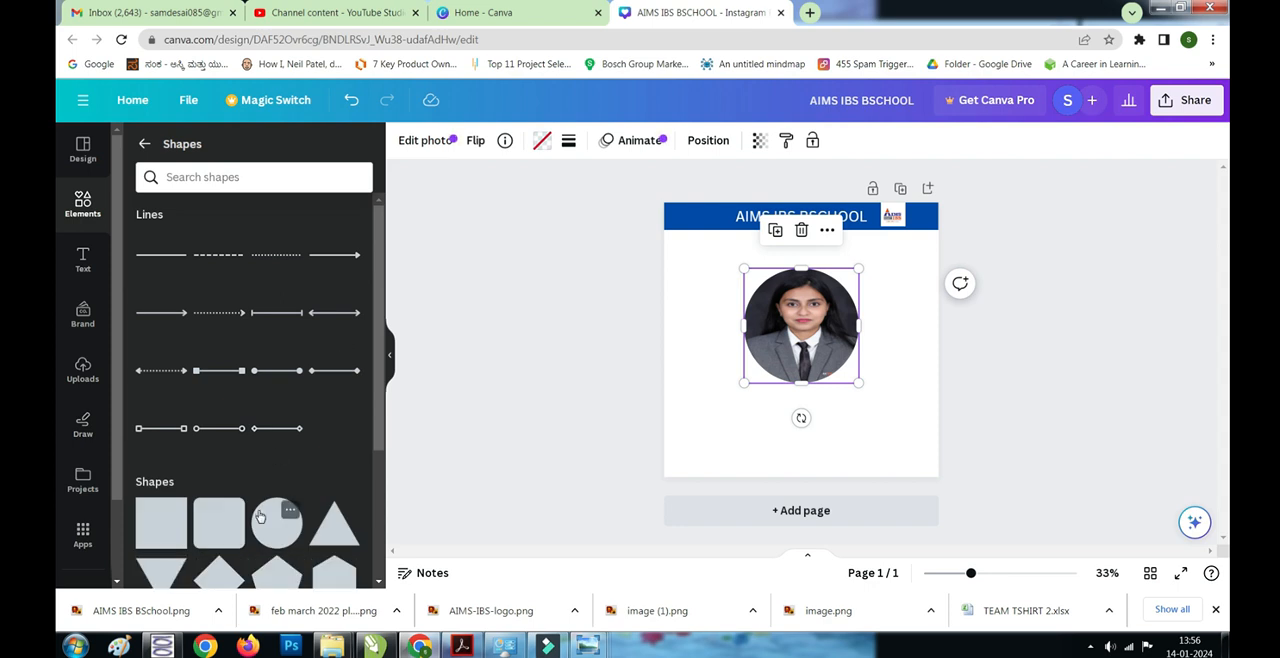
{"action": "left_click", "coordinate": [260, 516]}
{"action": "left_click_drag", "start_coordinate": [750, 384], "coordinate": [770, 372]}
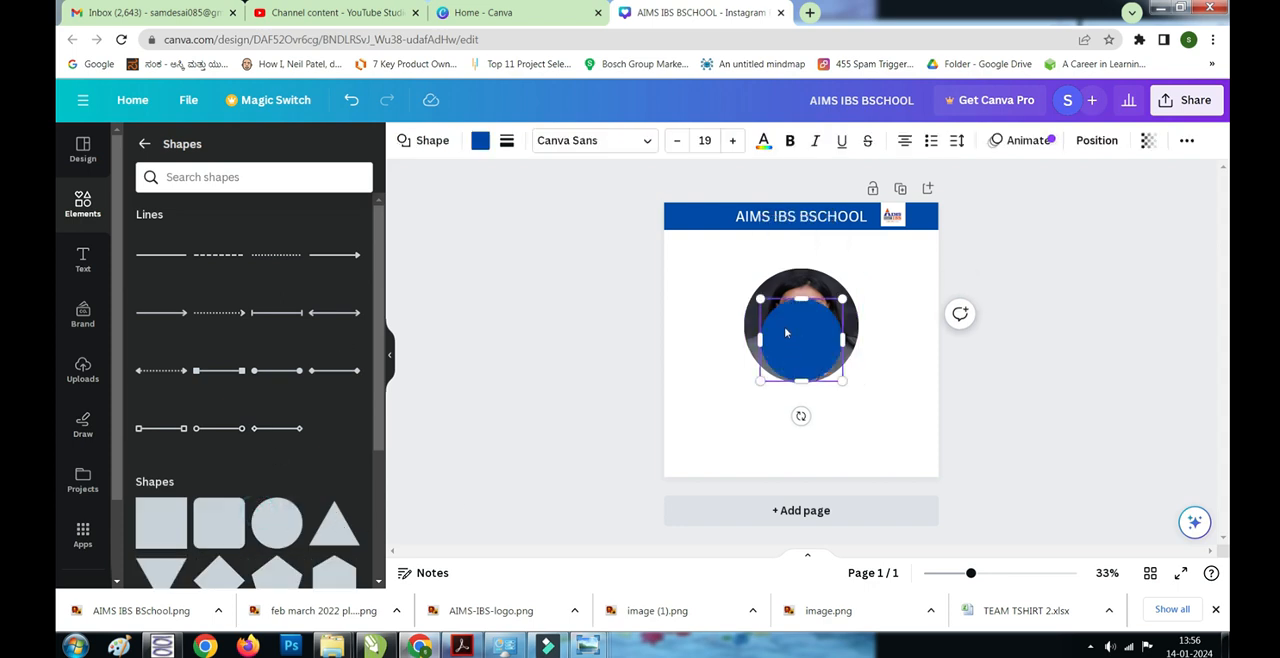
{"action": "left_click_drag", "start_coordinate": [782, 317], "coordinate": [750, 270]}
{"action": "left_click_drag", "start_coordinate": [812, 333], "coordinate": [883, 386]}
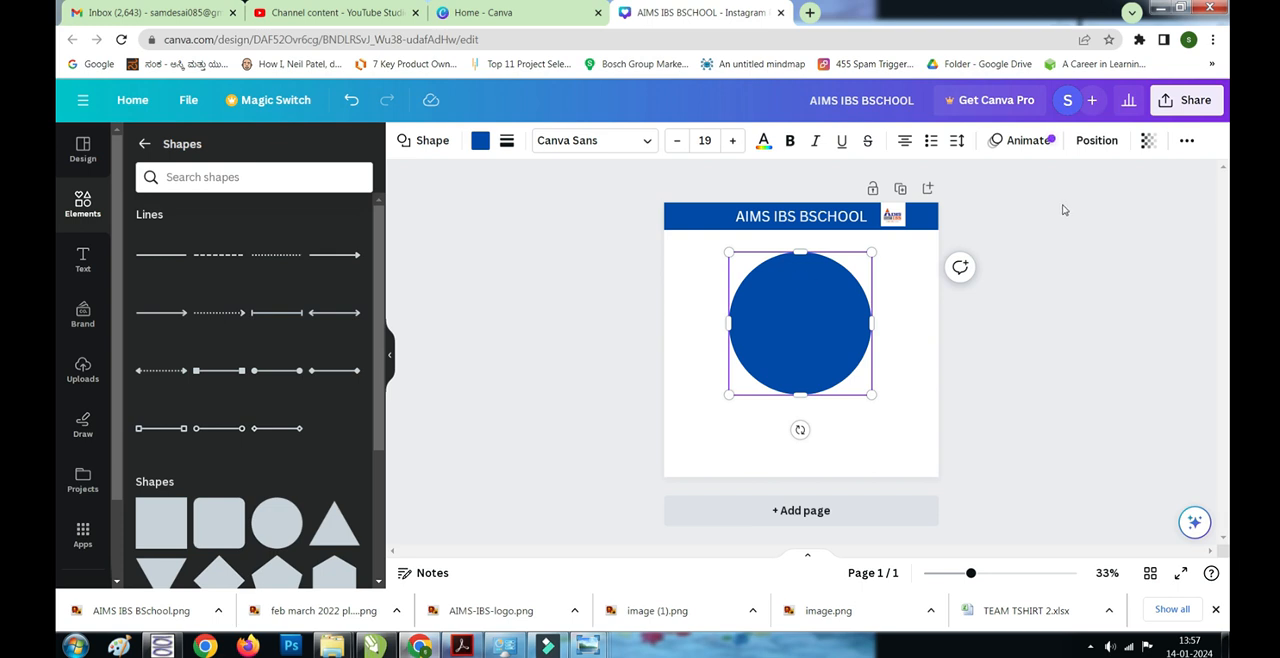
- Send the blue circle backward behind the student photo and centre it so an even ring surrounds the picture
{"action": "left_click", "coordinate": [1097, 140]}
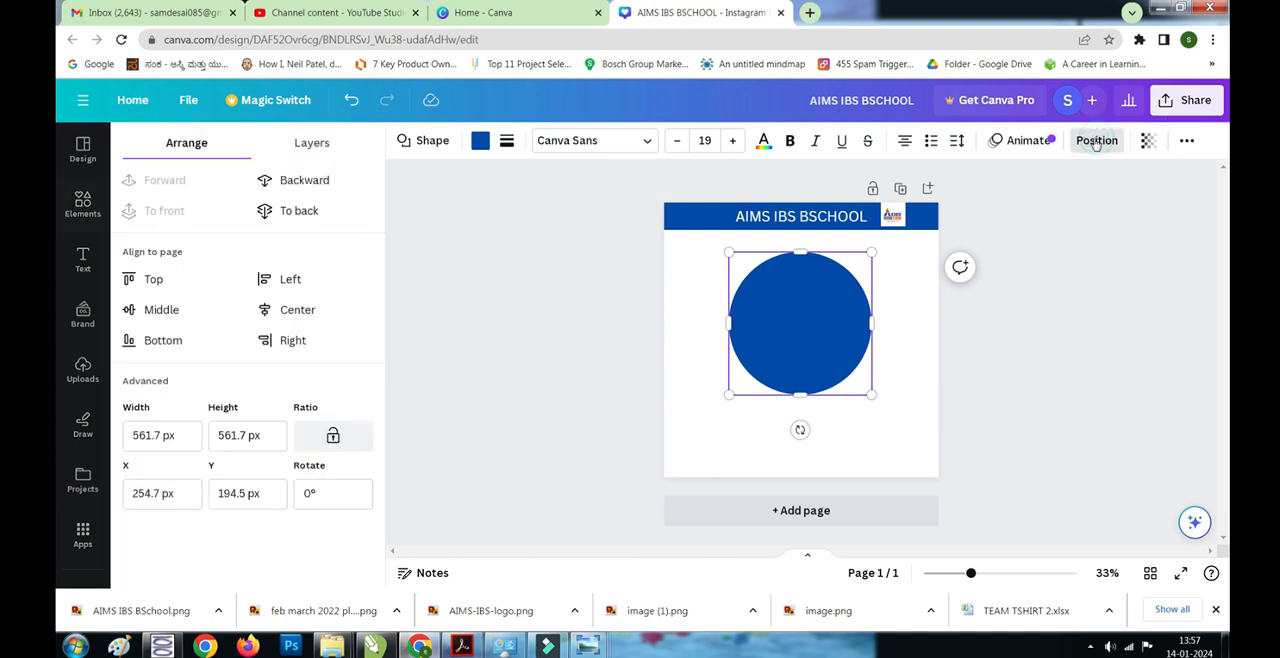
{"action": "left_click", "coordinate": [315, 182]}
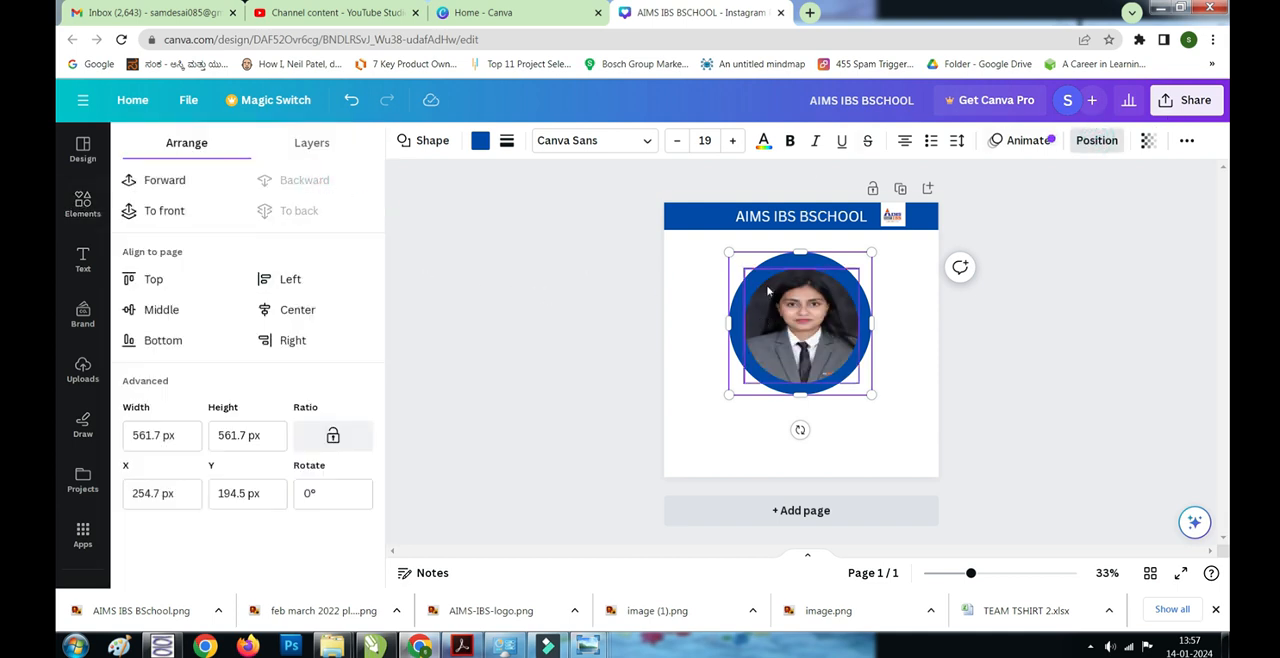
{"action": "left_click_drag", "start_coordinate": [777, 268], "coordinate": [779, 270]}
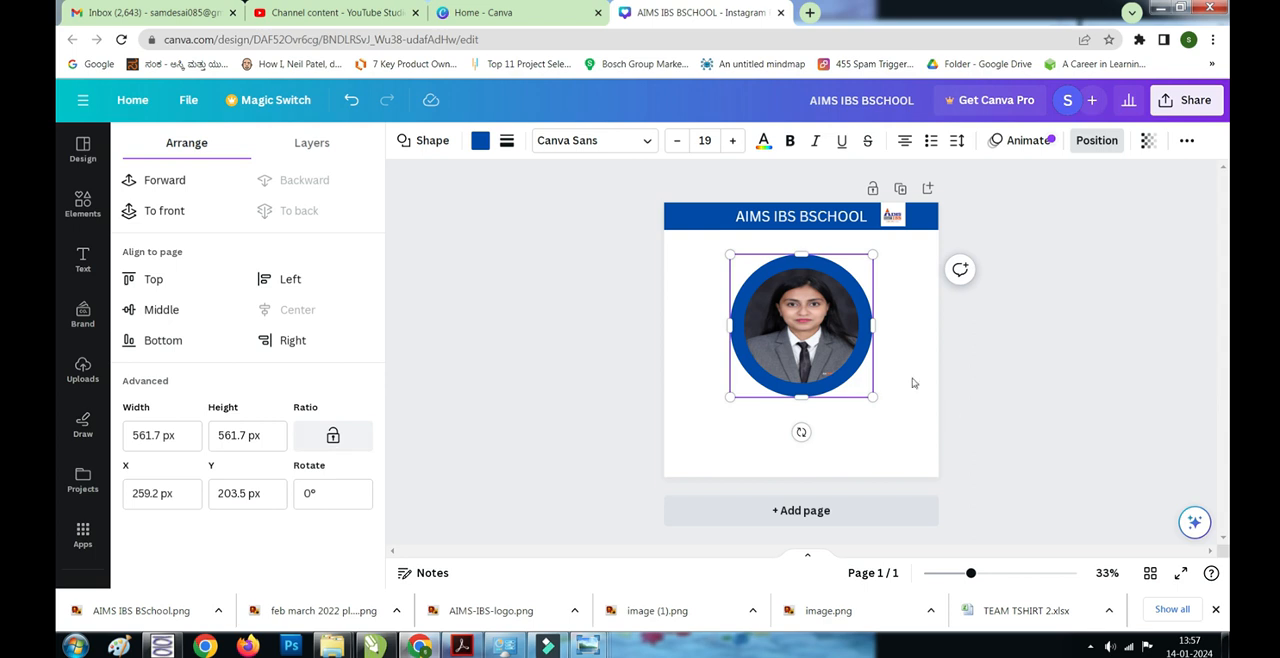
- Set the blue circle's width and height to 545 px and recentre it behind the student photo
{"action": "left_click", "coordinate": [178, 437]}
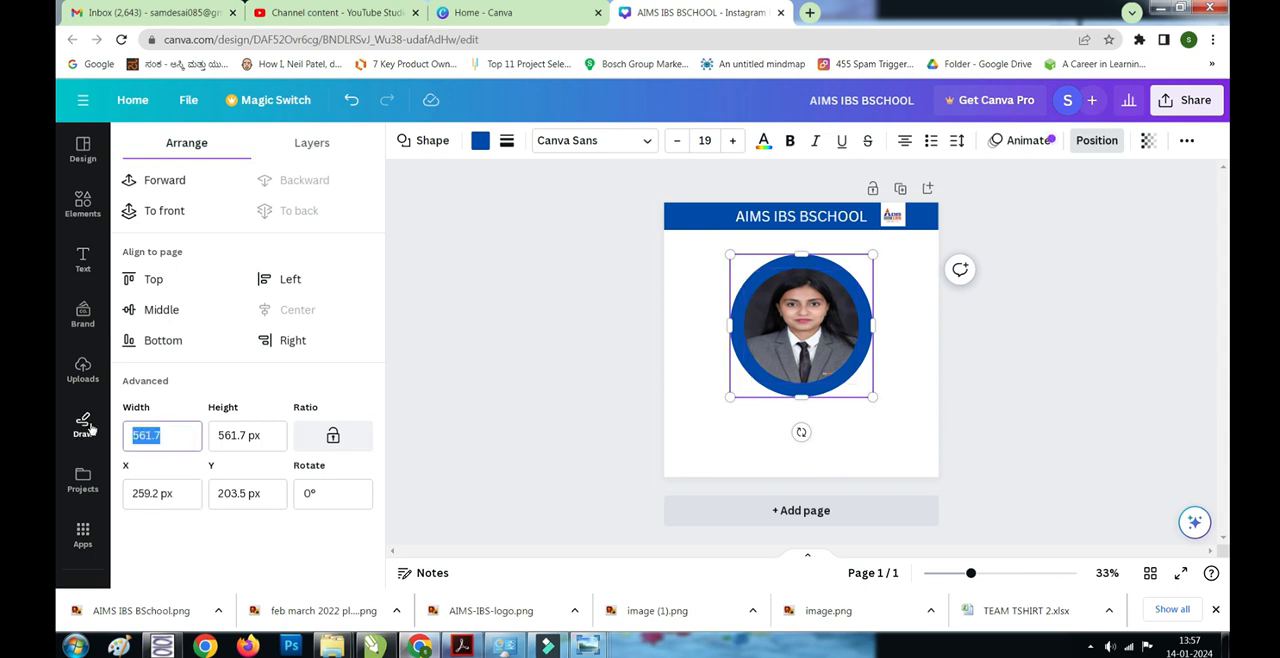
{"action": "type", "text": "545"}
{"action": "left_click", "coordinate": [249, 435]}
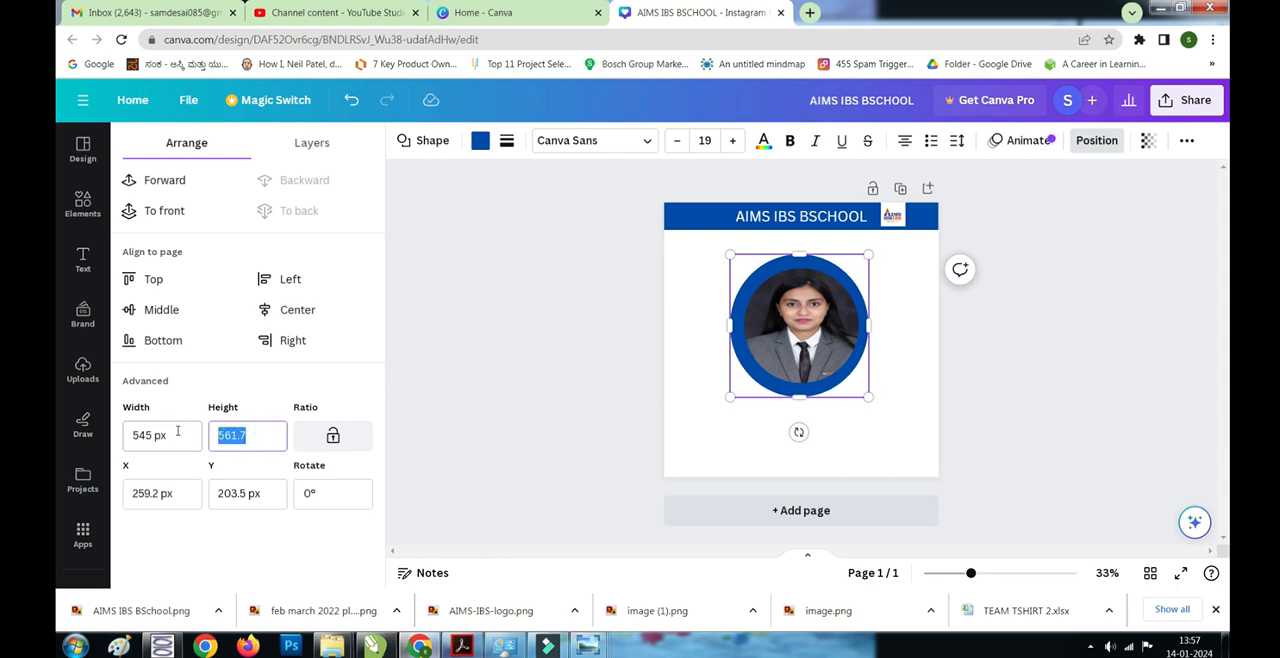
{"action": "type", "text": "545"}
{"action": "key", "text": "Return"}
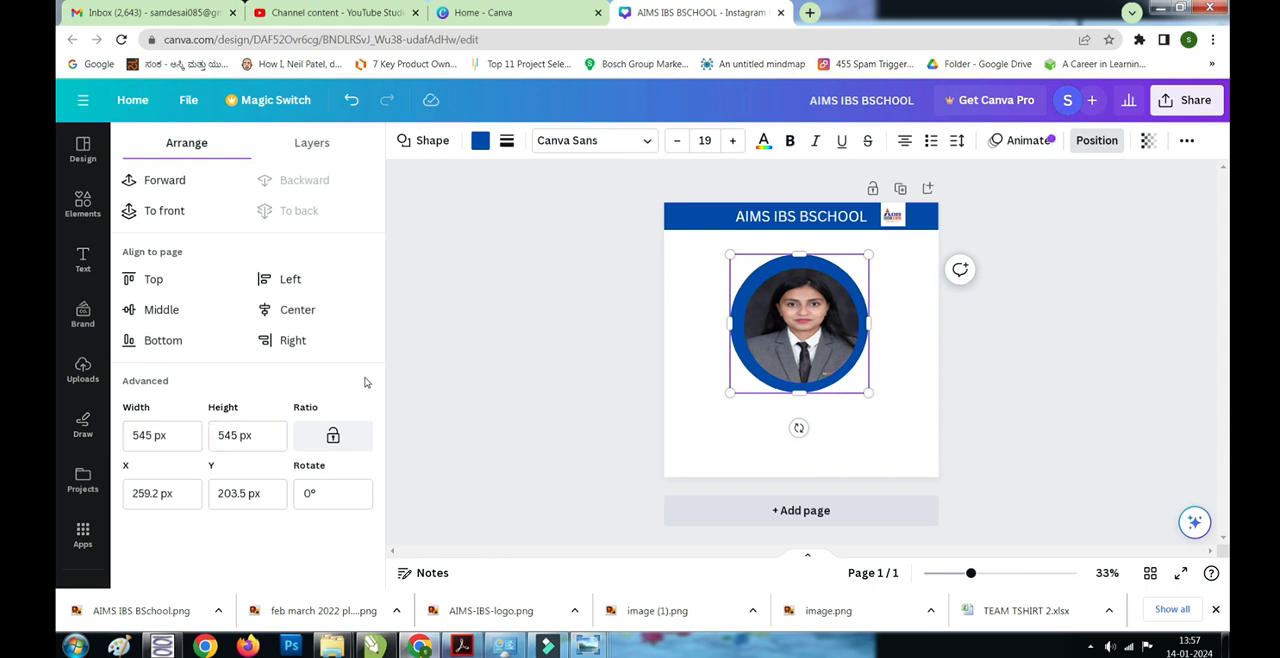
{"action": "left_click_drag", "start_coordinate": [789, 261], "coordinate": [790, 267]}
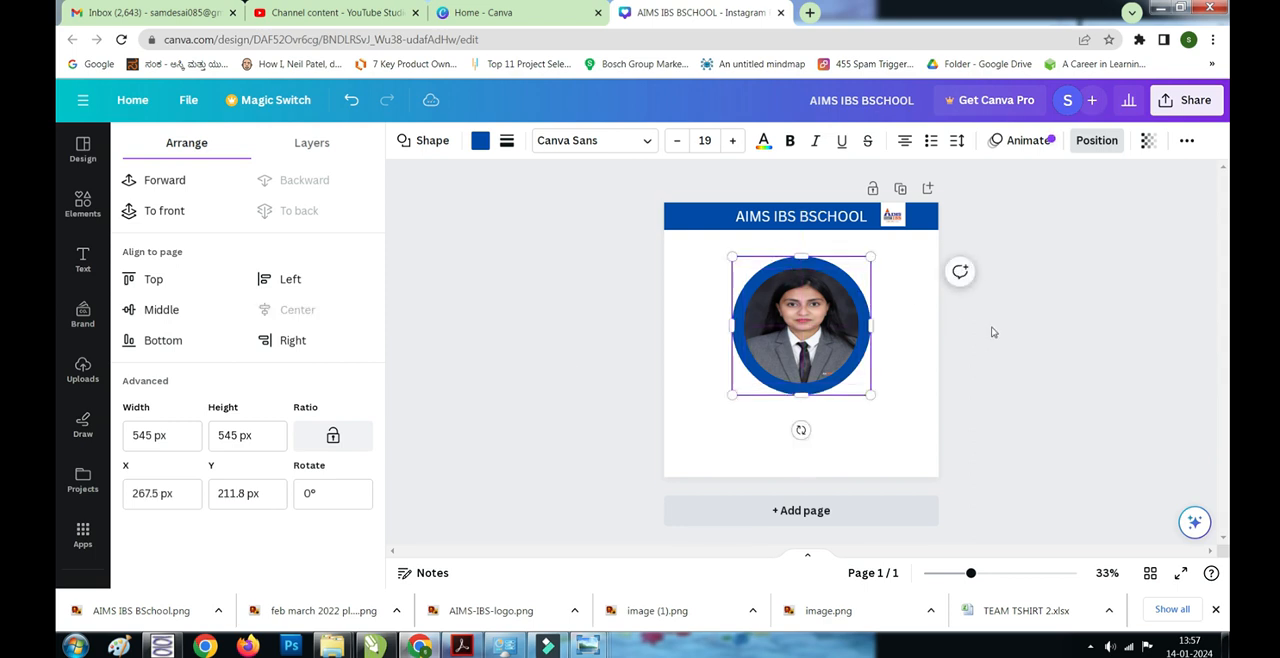
- Recolour the circle behind the photo with the logo's orange and shrink it to leave only a thin, even ring
{"action": "left_click", "coordinate": [482, 145]}
{"action": "left_click", "coordinate": [302, 441]}
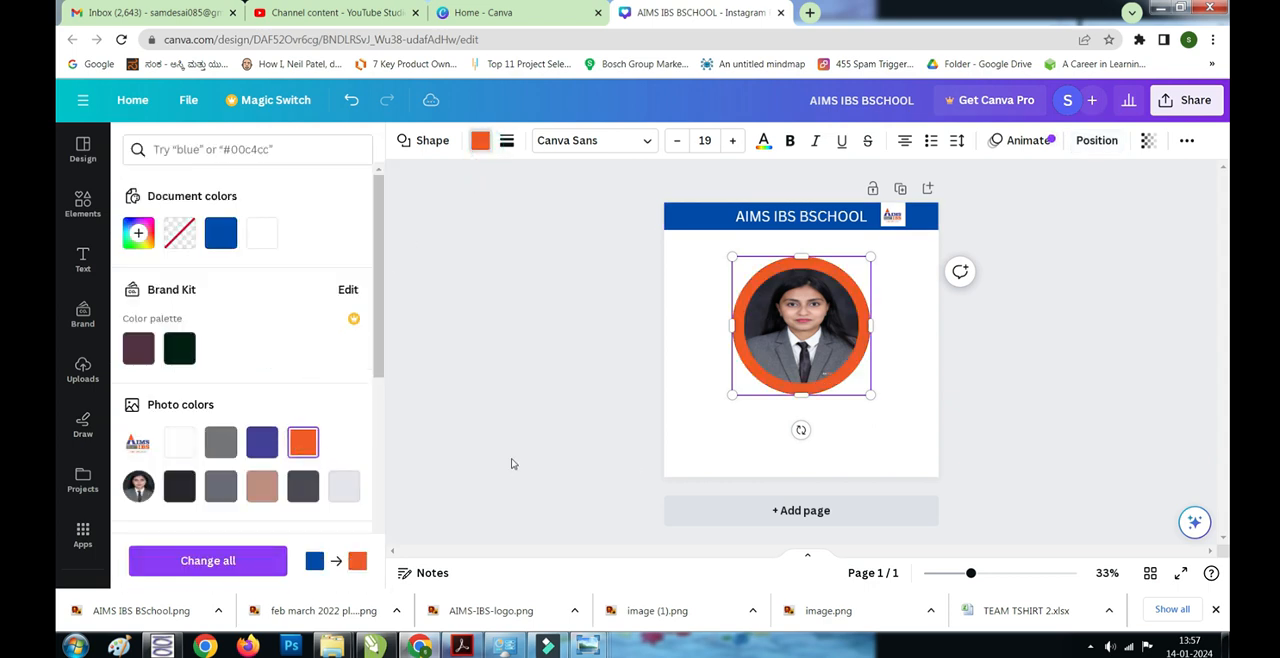
{"action": "left_click_drag", "start_coordinate": [733, 256], "coordinate": [737, 258]}
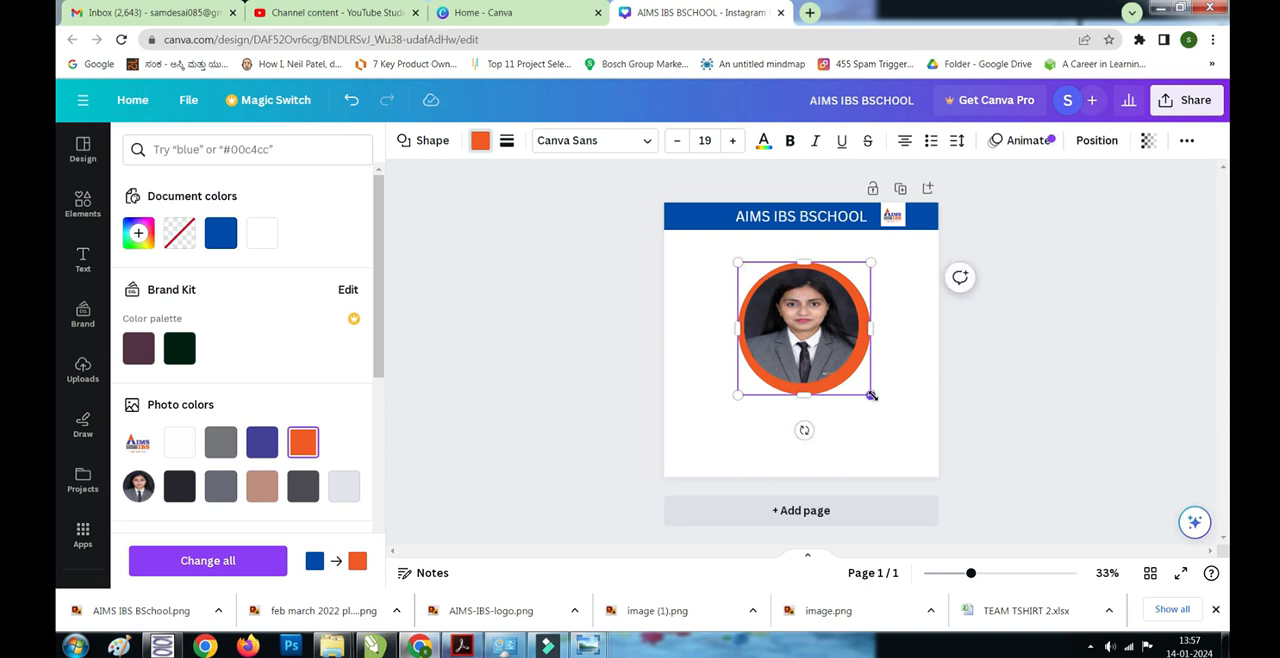
{"action": "left_click_drag", "start_coordinate": [871, 396], "coordinate": [864, 389]}
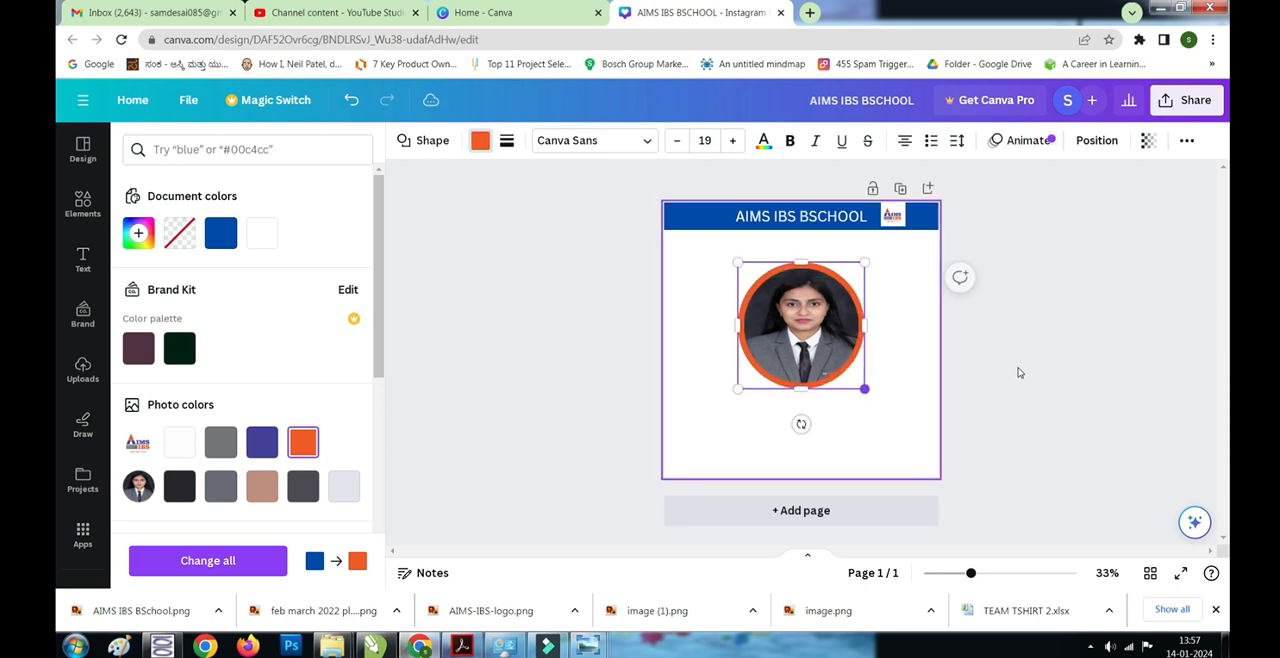
{"action": "left_click", "coordinate": [1025, 355]}
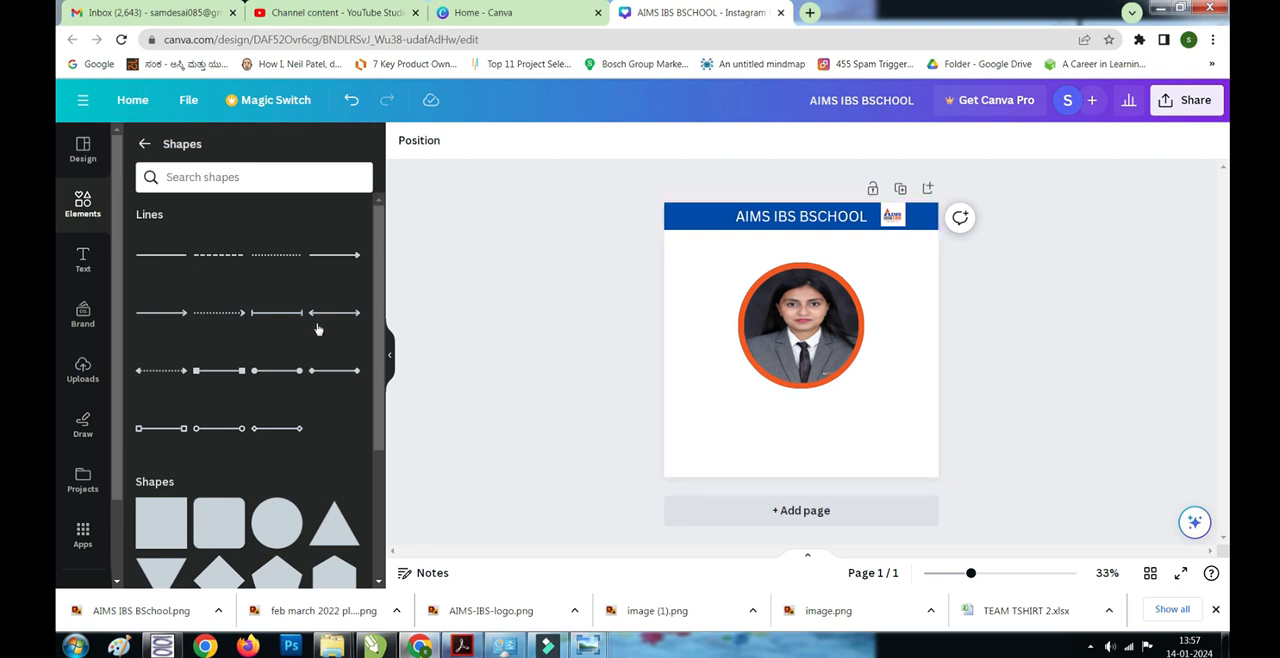
- Add the block shape with a peaked upper edge and enlarge it to about 1080 by 945 px, covering the page's lower part
{"action": "scroll", "coordinate": [312, 322], "scroll_direction": "down", "scroll_amount": 3}
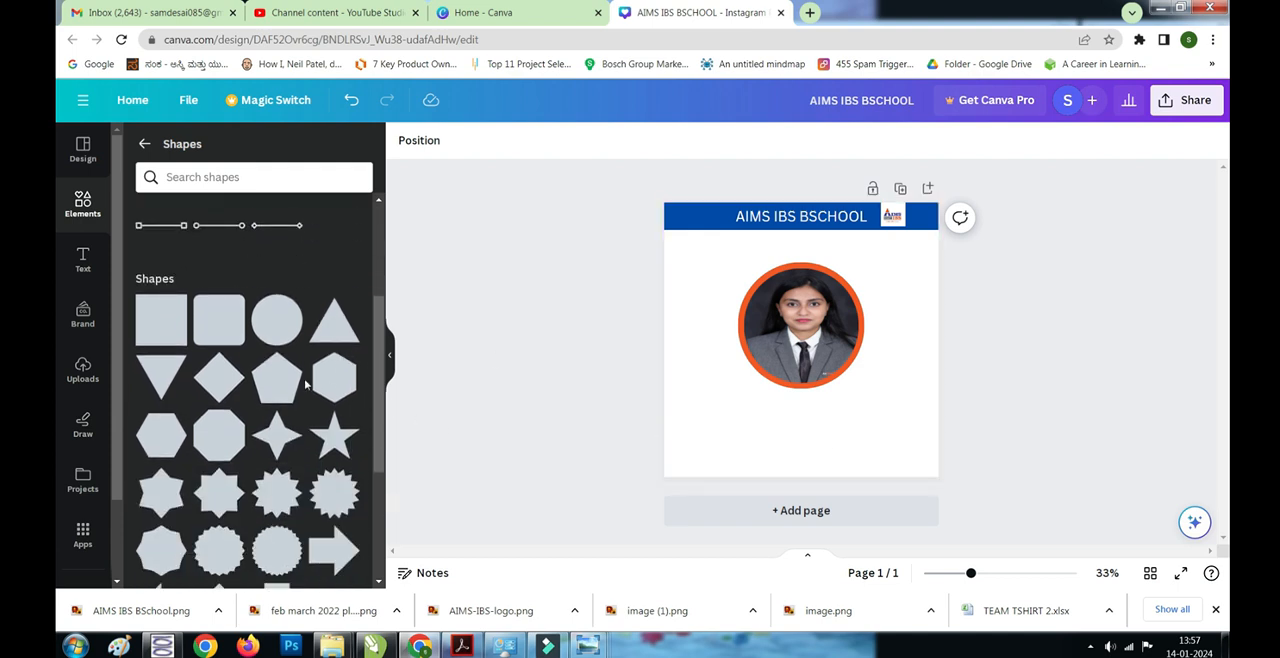
{"action": "scroll", "coordinate": [305, 383], "scroll_direction": "down", "scroll_amount": 5}
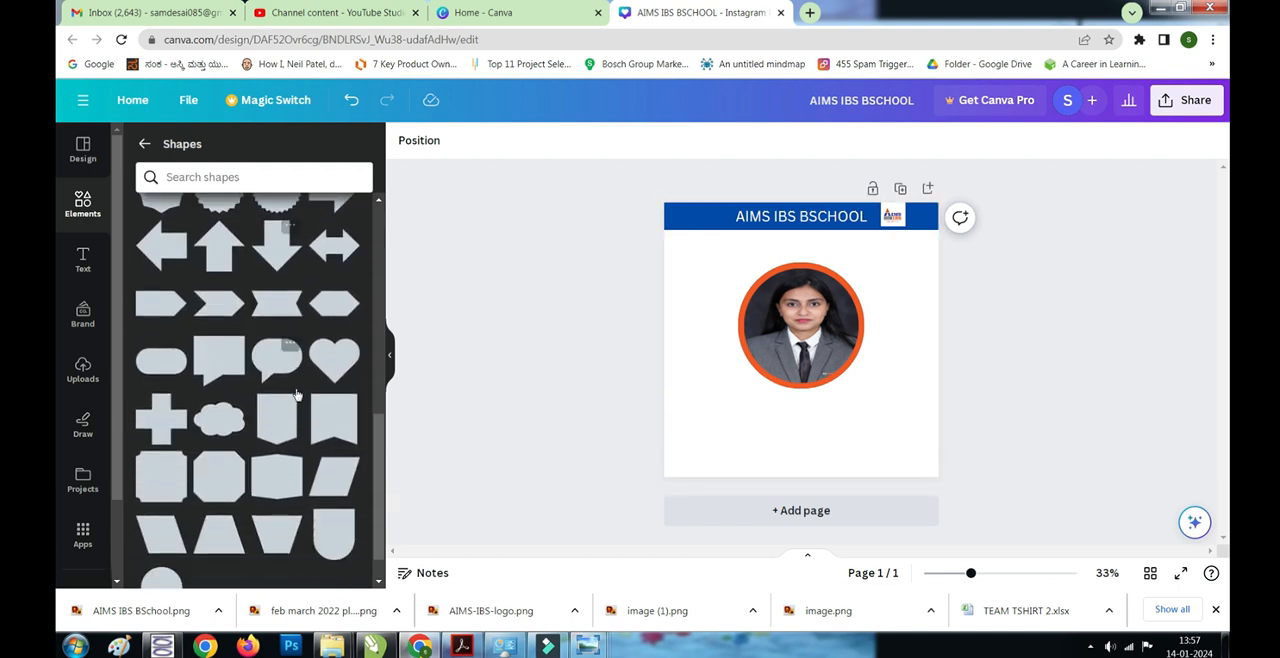
{"action": "scroll", "coordinate": [296, 395], "scroll_direction": "down", "scroll_amount": 1}
{"action": "left_click", "coordinate": [266, 438]}
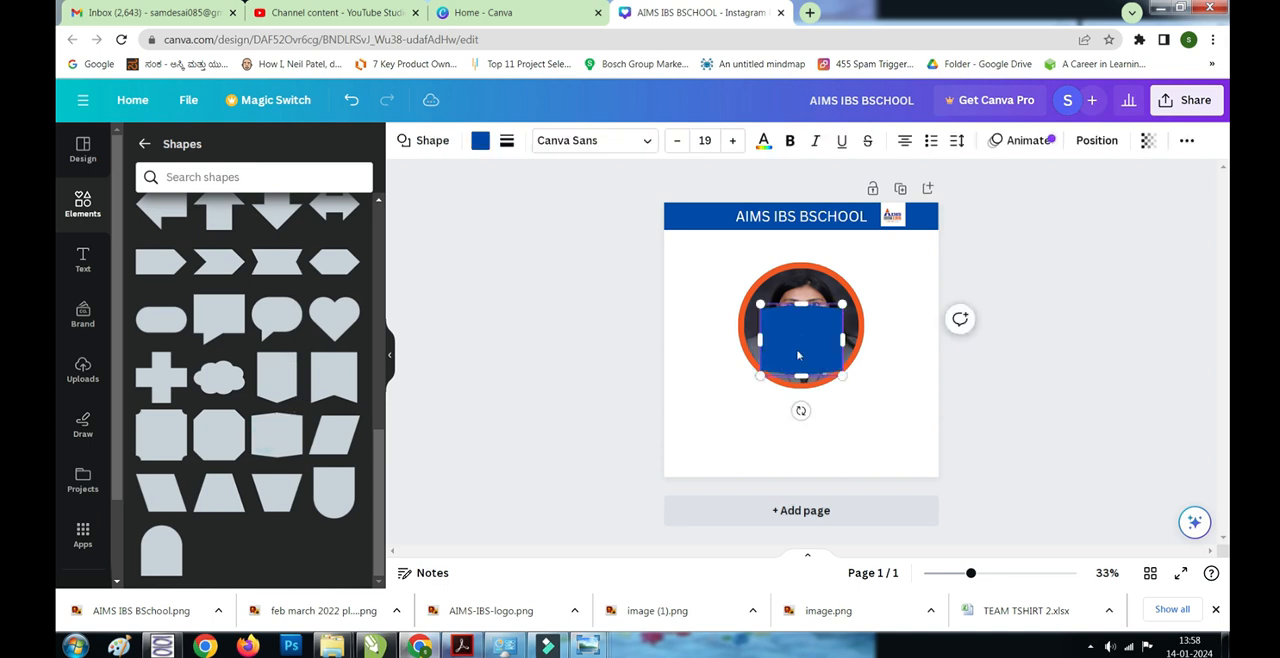
{"action": "left_click_drag", "start_coordinate": [783, 330], "coordinate": [686, 338]}
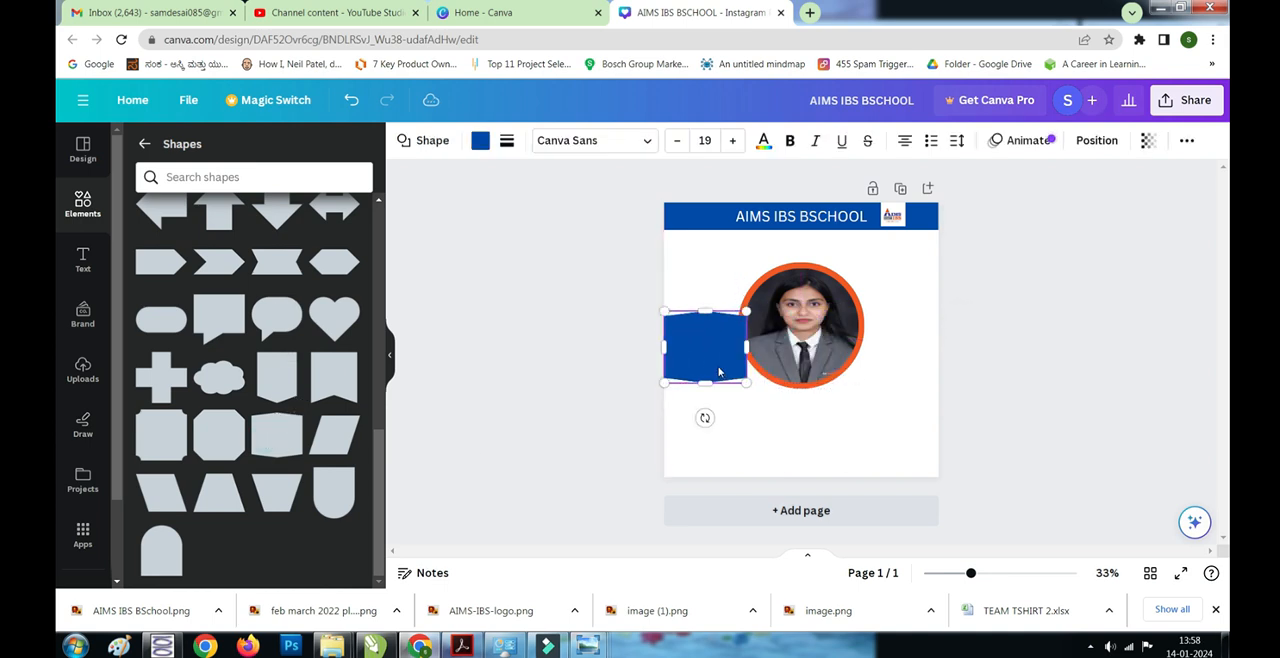
{"action": "left_click_drag", "start_coordinate": [745, 386], "coordinate": [968, 518]}
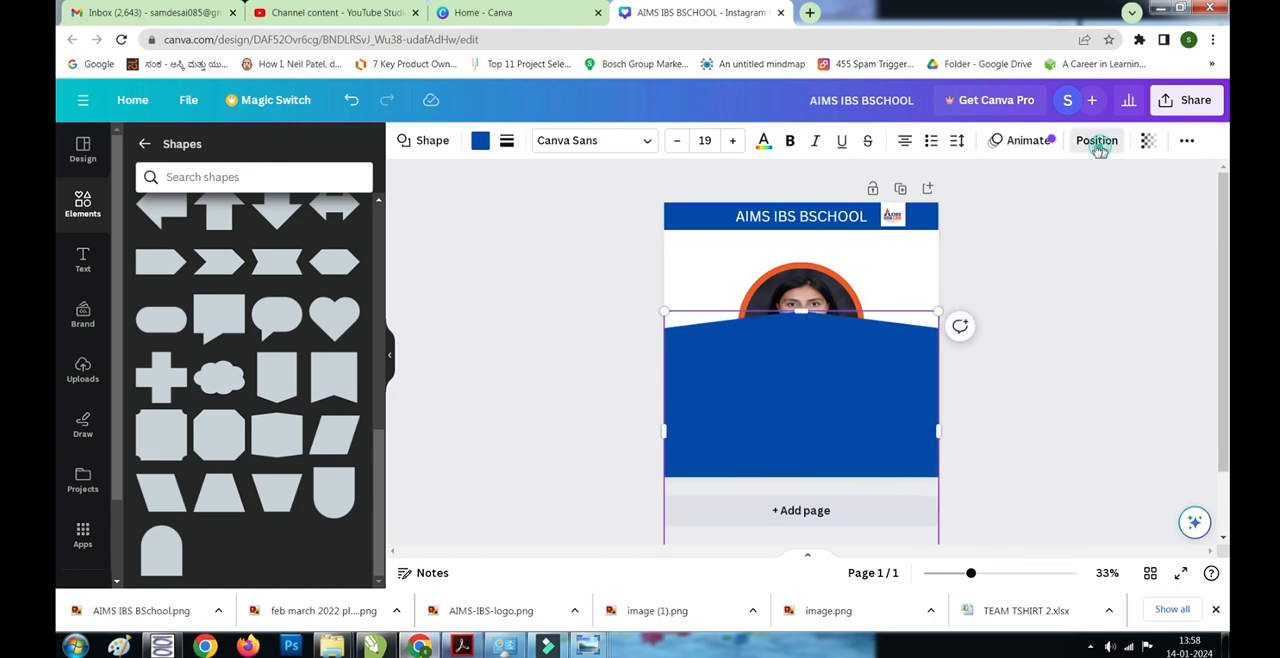
- Send the large blue block shape backward until it sits behind both the student photo and its orange ring
{"action": "left_click", "coordinate": [1097, 142]}
{"action": "left_click", "coordinate": [306, 184]}
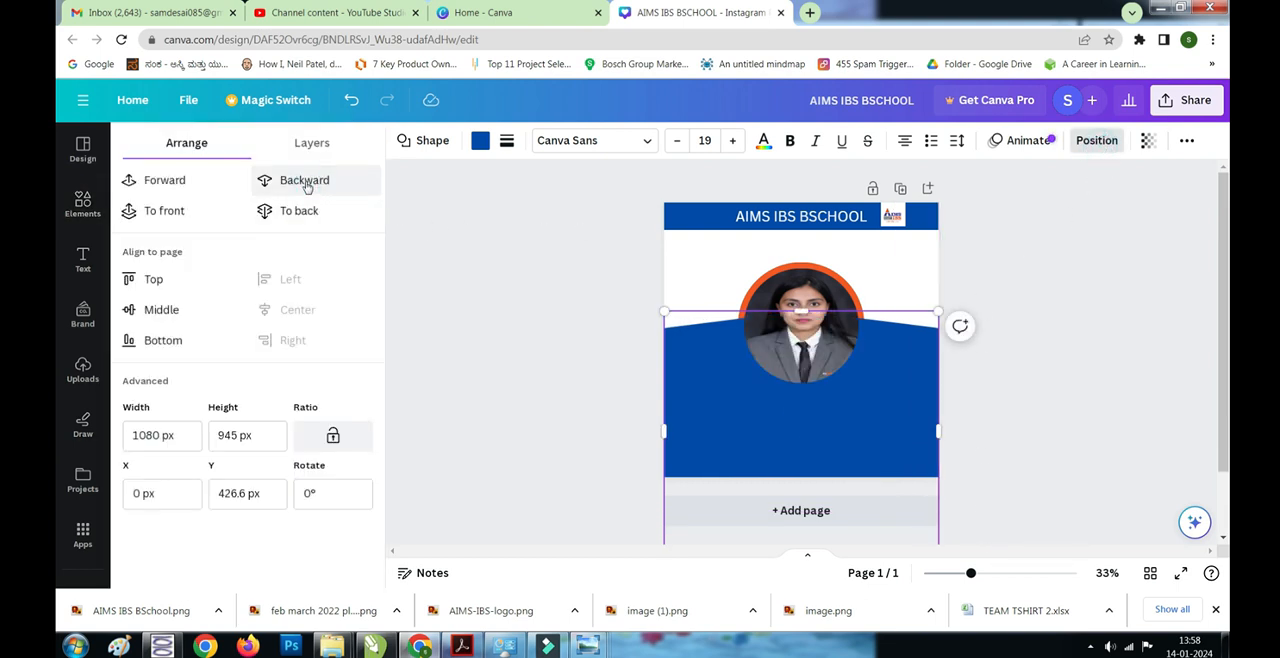
{"action": "left_click", "coordinate": [305, 183]}
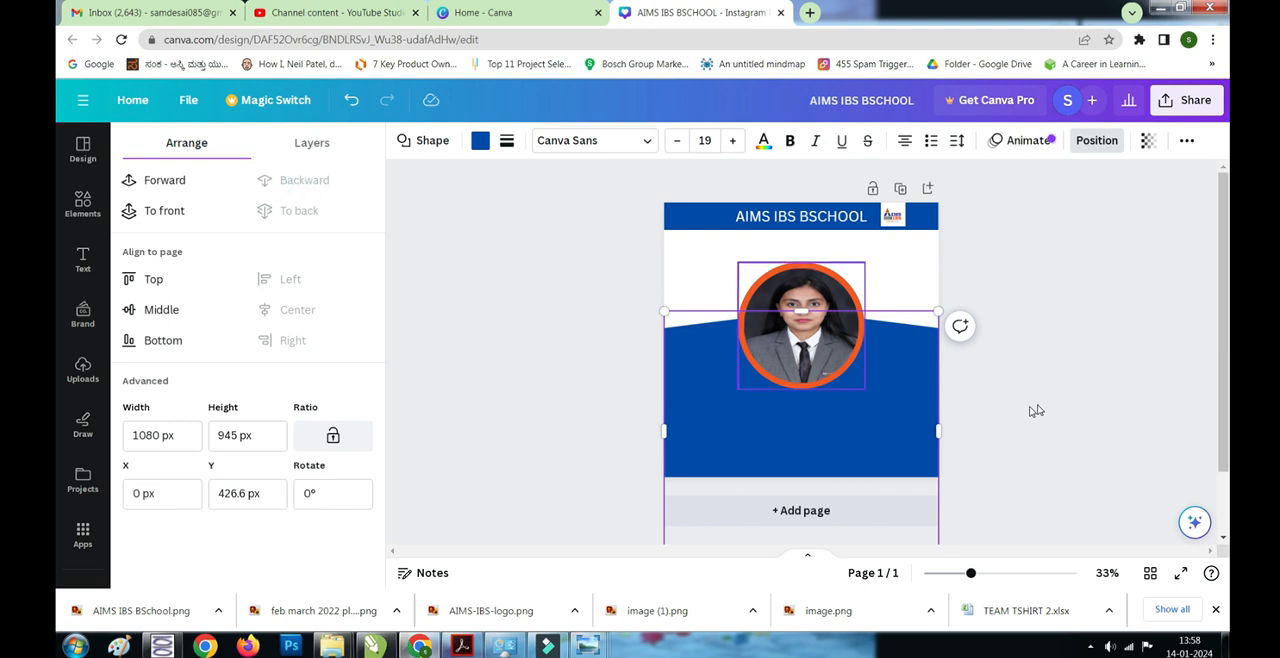
{"action": "left_click", "coordinate": [1003, 380]}
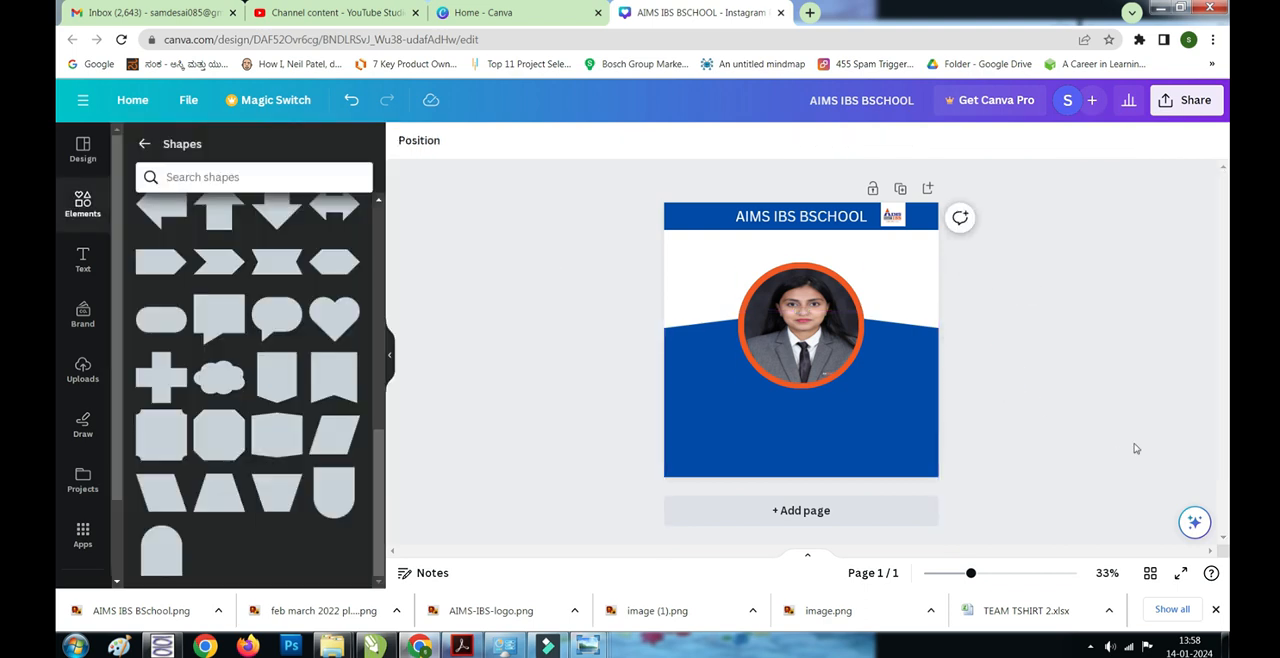
- Add a heading text box to the page reading "Congrats"
{"action": "left_click", "coordinate": [83, 260]}
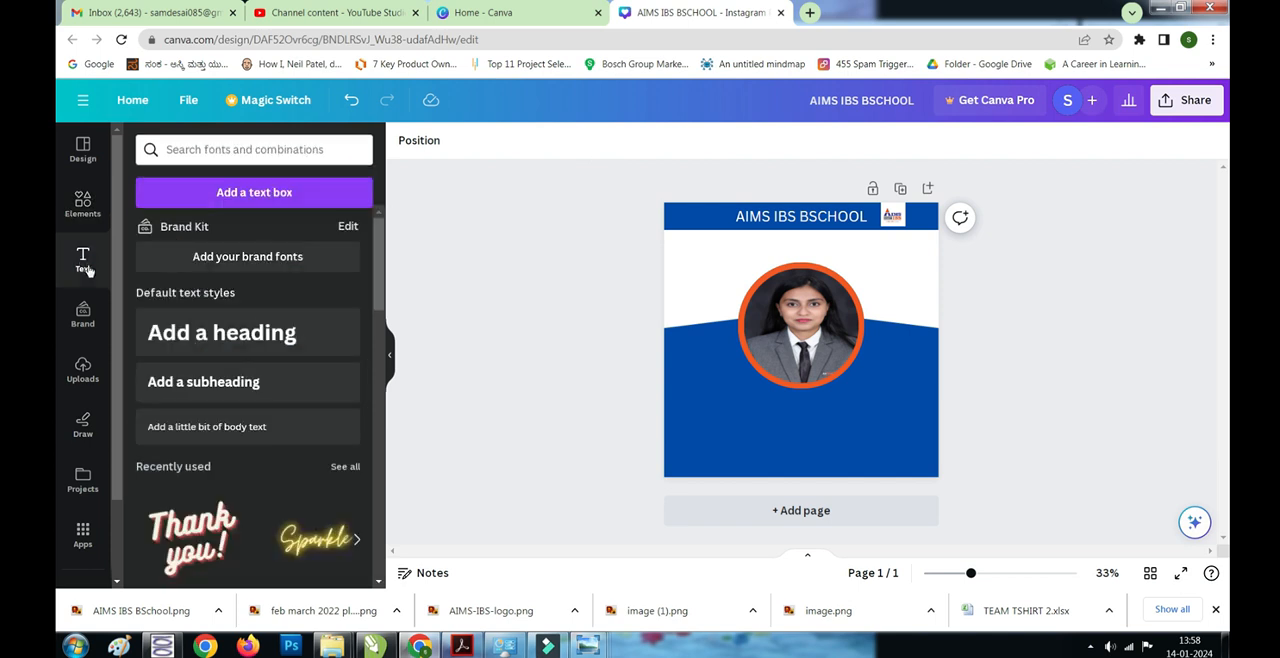
{"action": "left_click", "coordinate": [225, 338]}
{"action": "type", "text": "CONGRAT"}
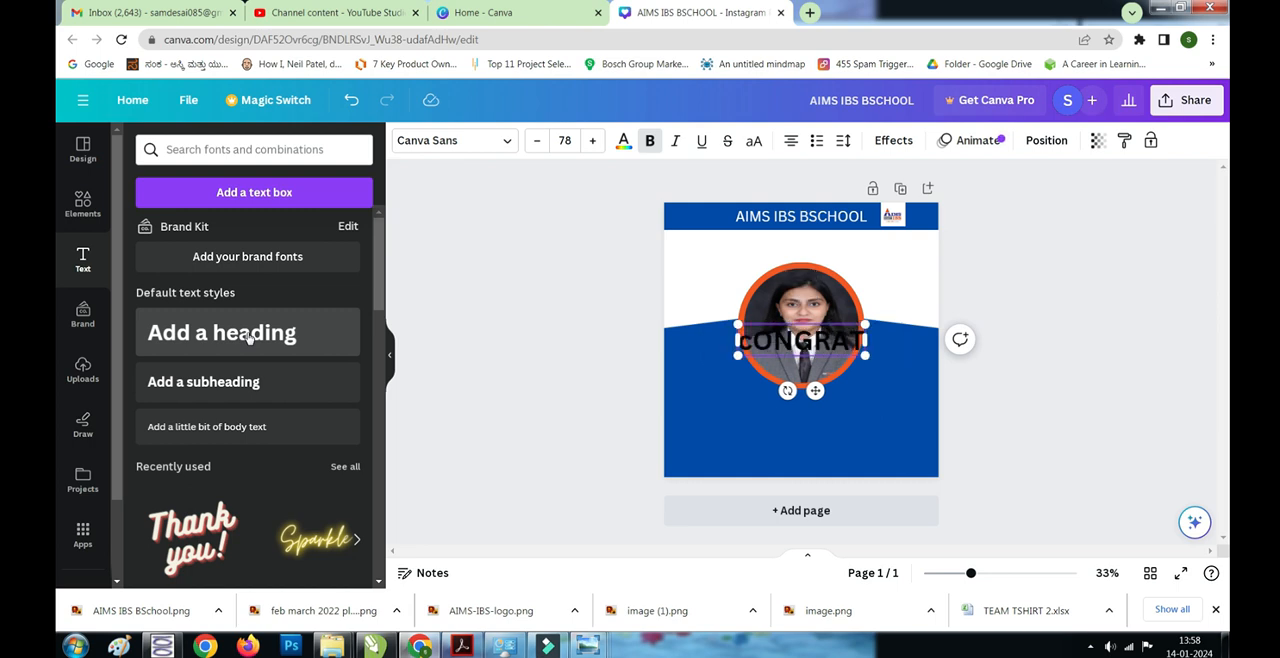
{"action": "key", "text": "BackSpace"}
{"action": "key", "text": "BackSpace"}
{"action": "key", "text": "BackSpace"}
{"action": "key", "text": "BackSpace"}
{"action": "key", "text": "BackSpace"}
{"action": "key", "text": "BackSpace"}
{"action": "key", "text": "BackSpace"}
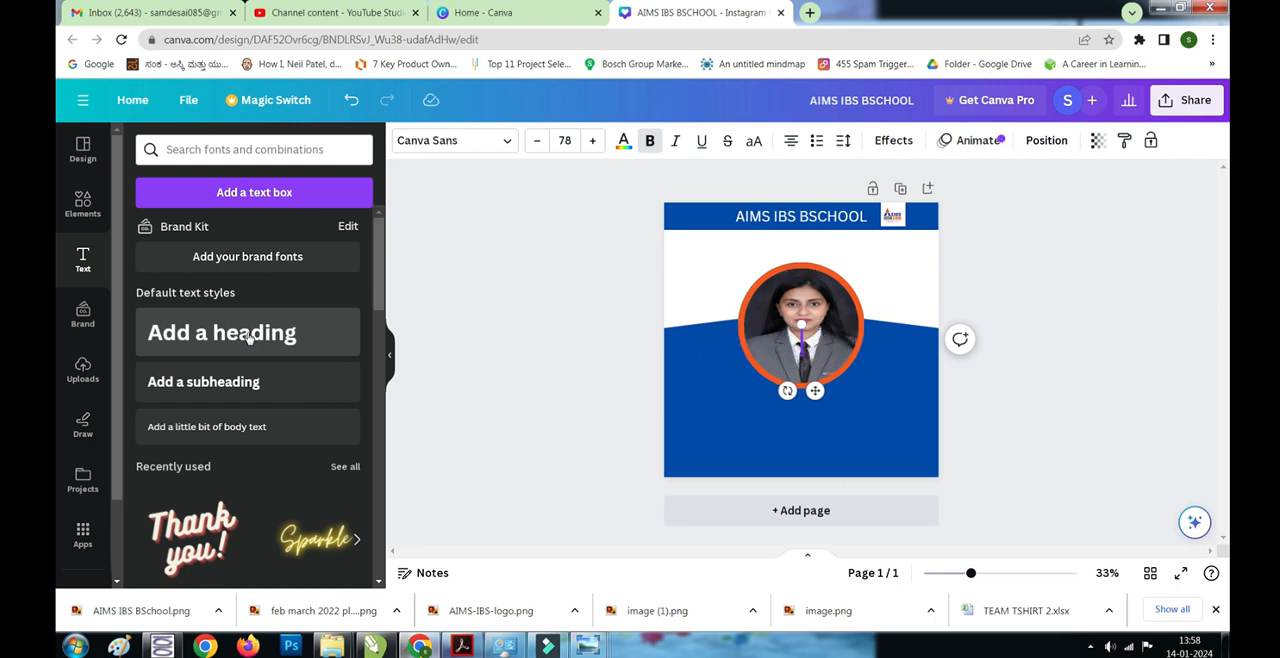
{"action": "type", "text": "Congrats"}
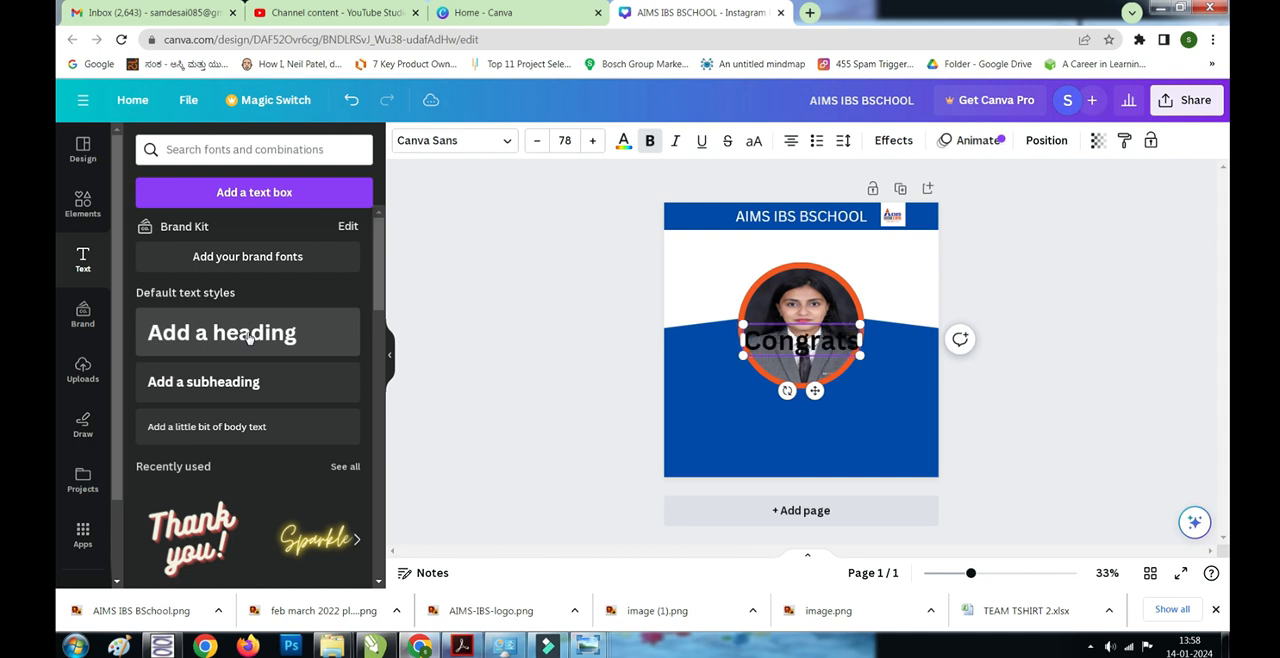
- Recolour the "Congrats" heading with the banner's blue and fit it between the banner and the photo at about 63.1 font size
{"action": "key", "text": "ctrl+a"}
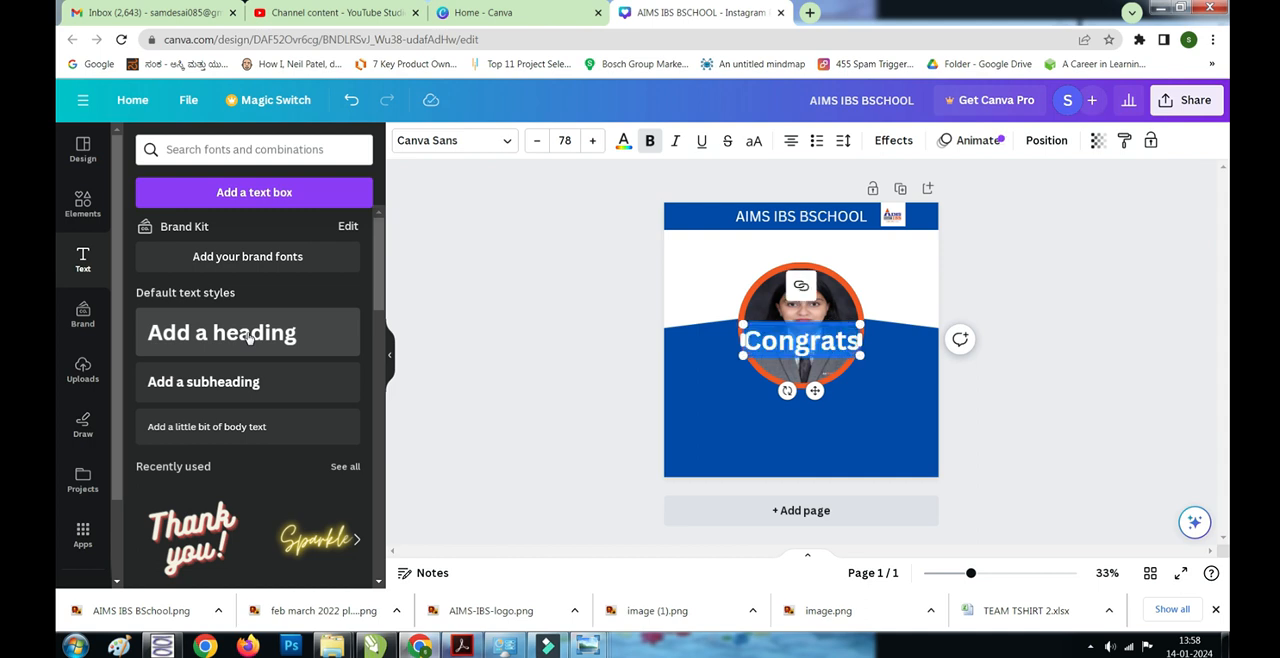
{"action": "left_click", "coordinate": [622, 143]}
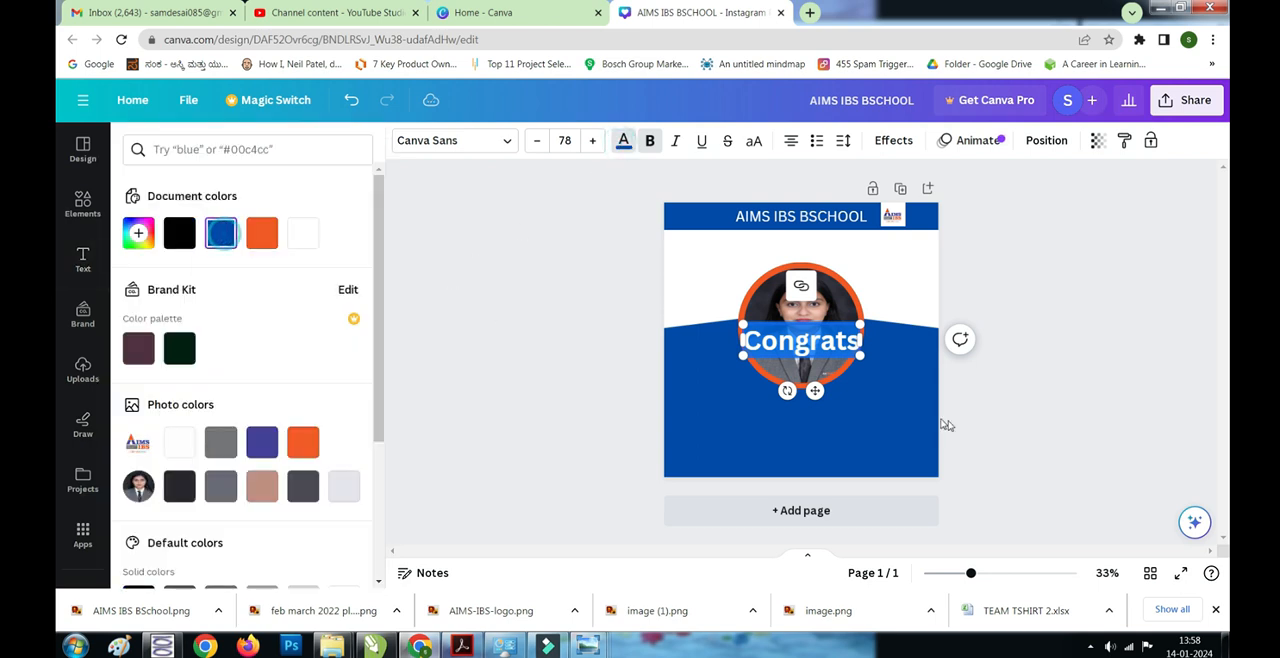
{"action": "left_click", "coordinate": [1090, 325]}
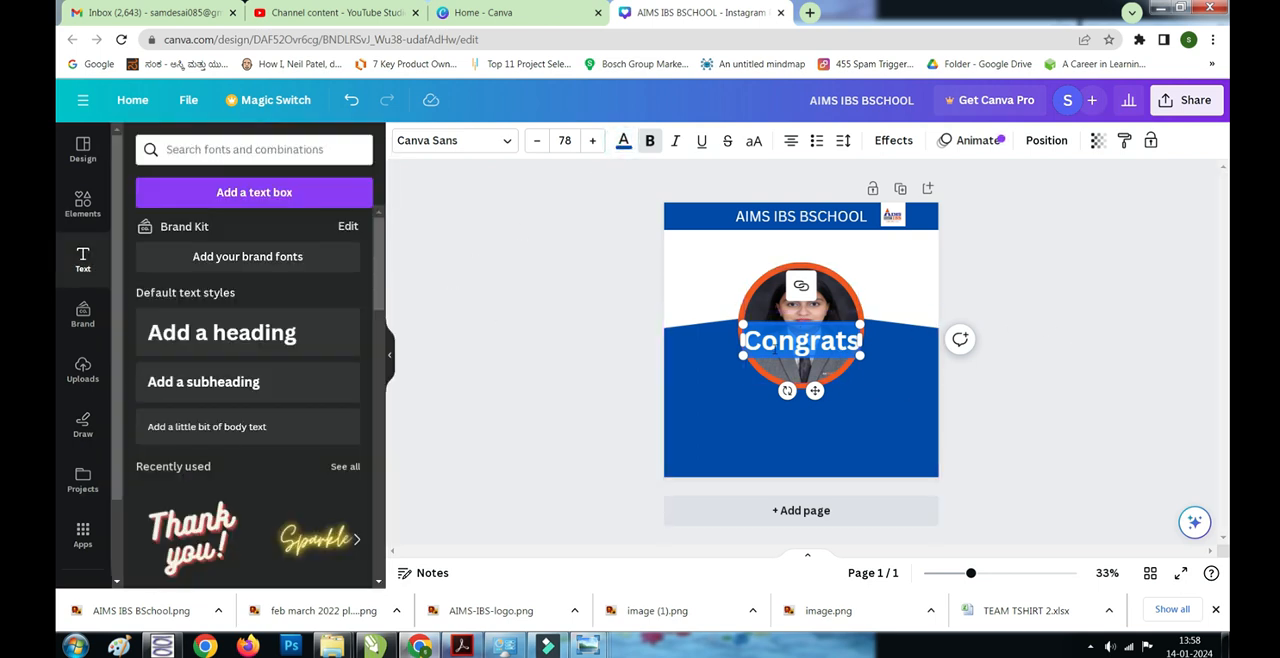
{"action": "left_click_drag", "start_coordinate": [785, 340], "coordinate": [785, 243]}
{"action": "left_click_drag", "start_coordinate": [862, 258], "coordinate": [799, 250]}
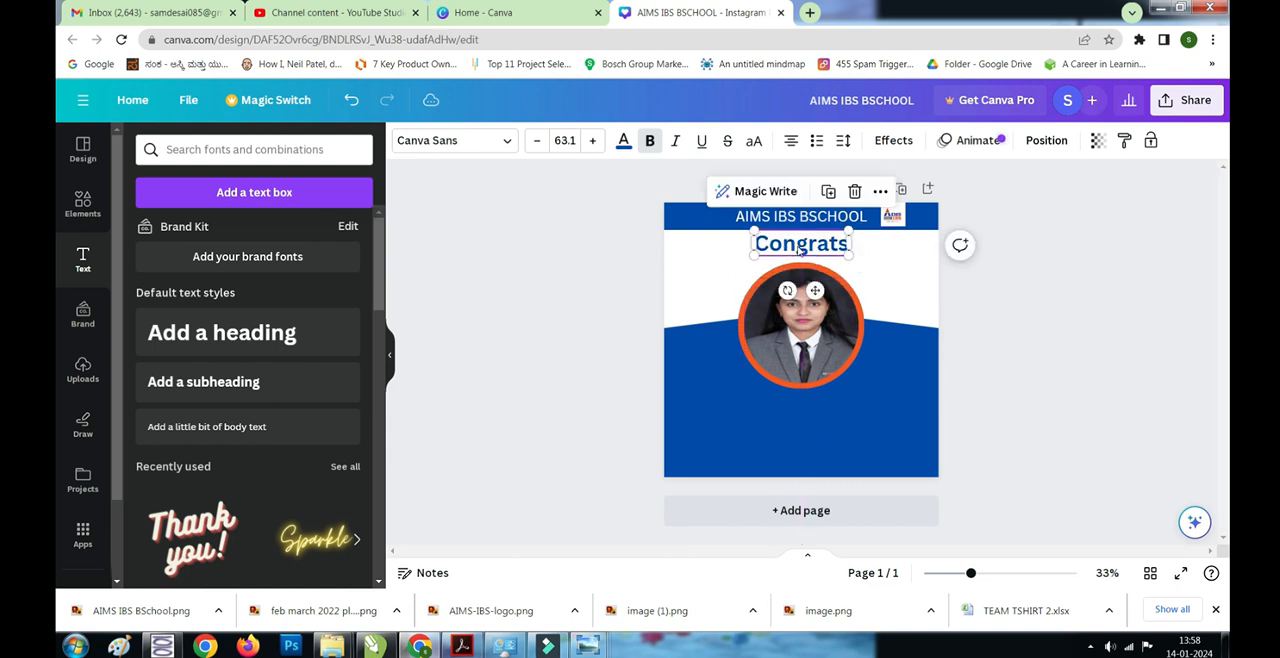
- Change the font of the "Congrats" heading to Gladiola
{"action": "left_click", "coordinate": [506, 140]}
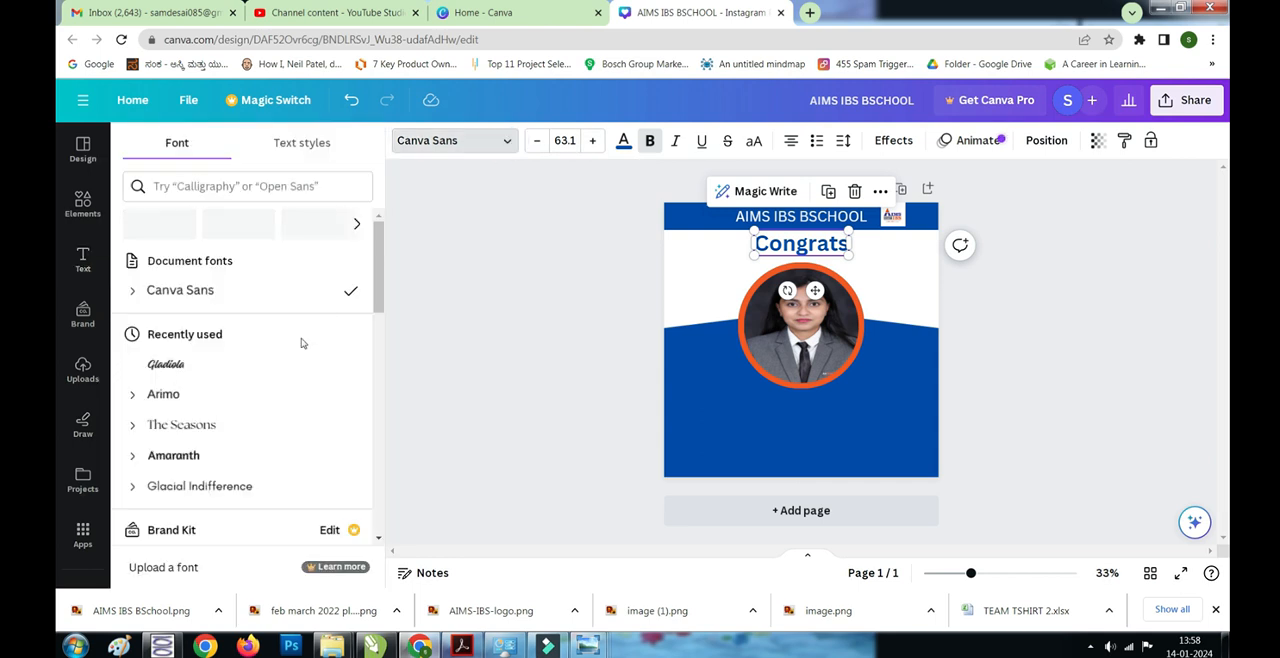
{"action": "scroll", "coordinate": [216, 405], "scroll_direction": "down", "scroll_amount": 2}
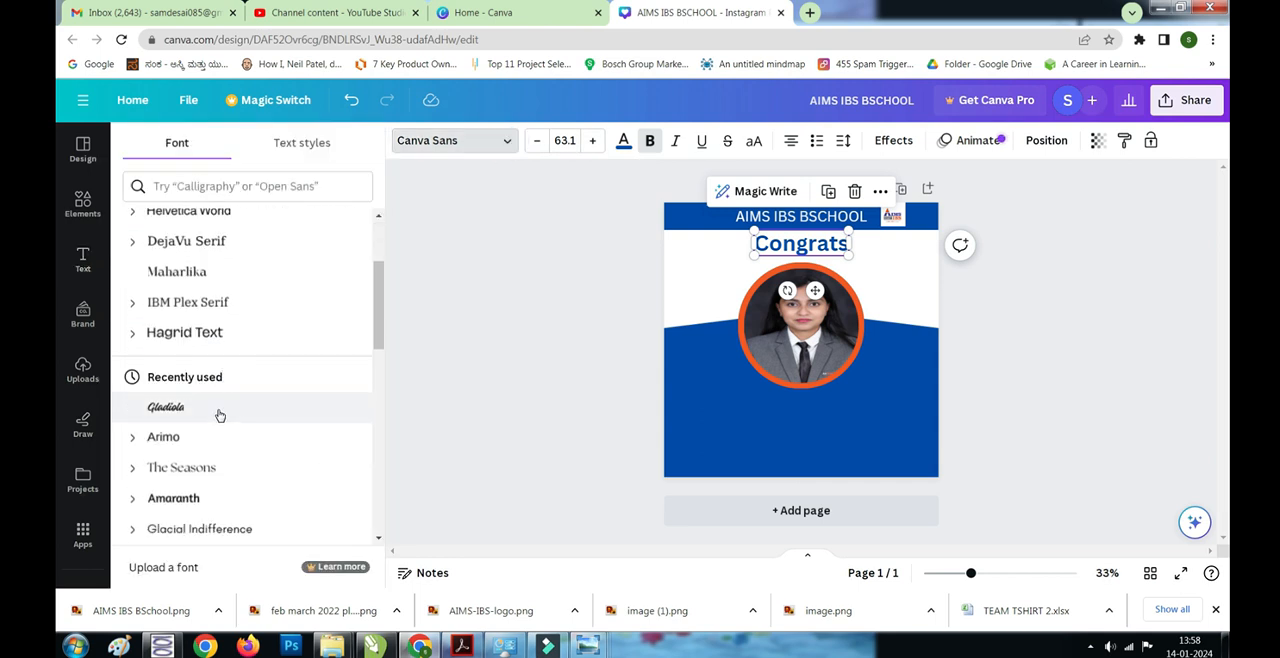
{"action": "left_click", "coordinate": [214, 408]}
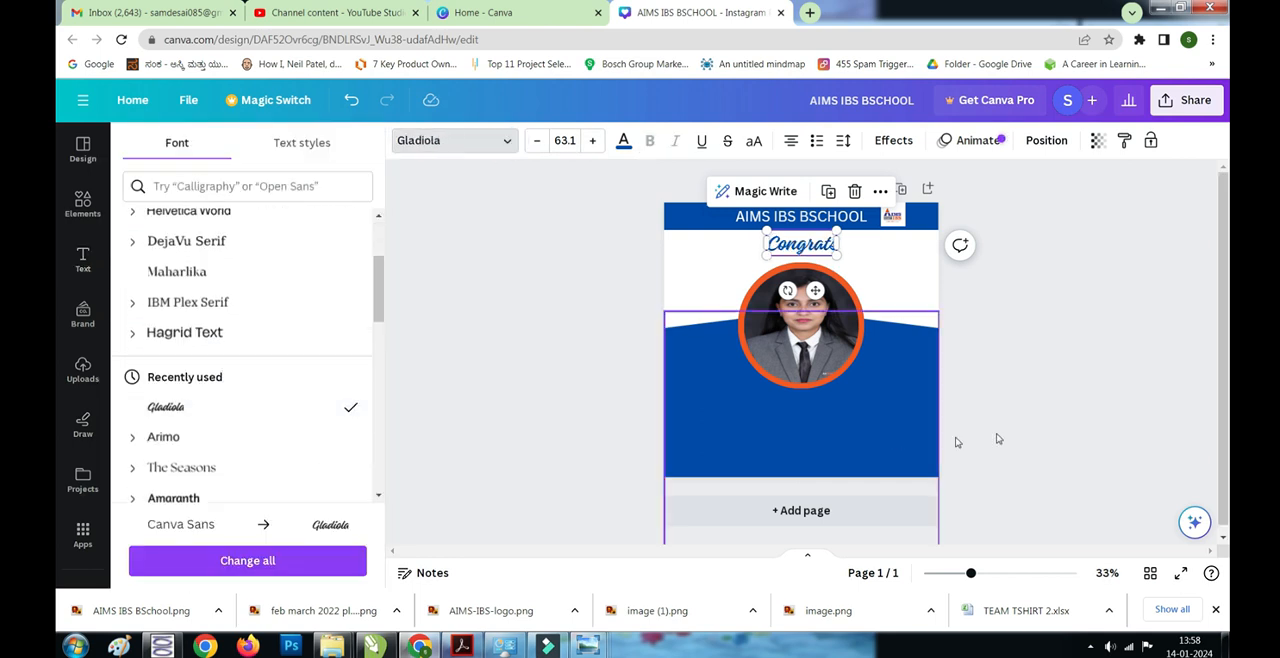
{"action": "left_click", "coordinate": [1032, 422]}
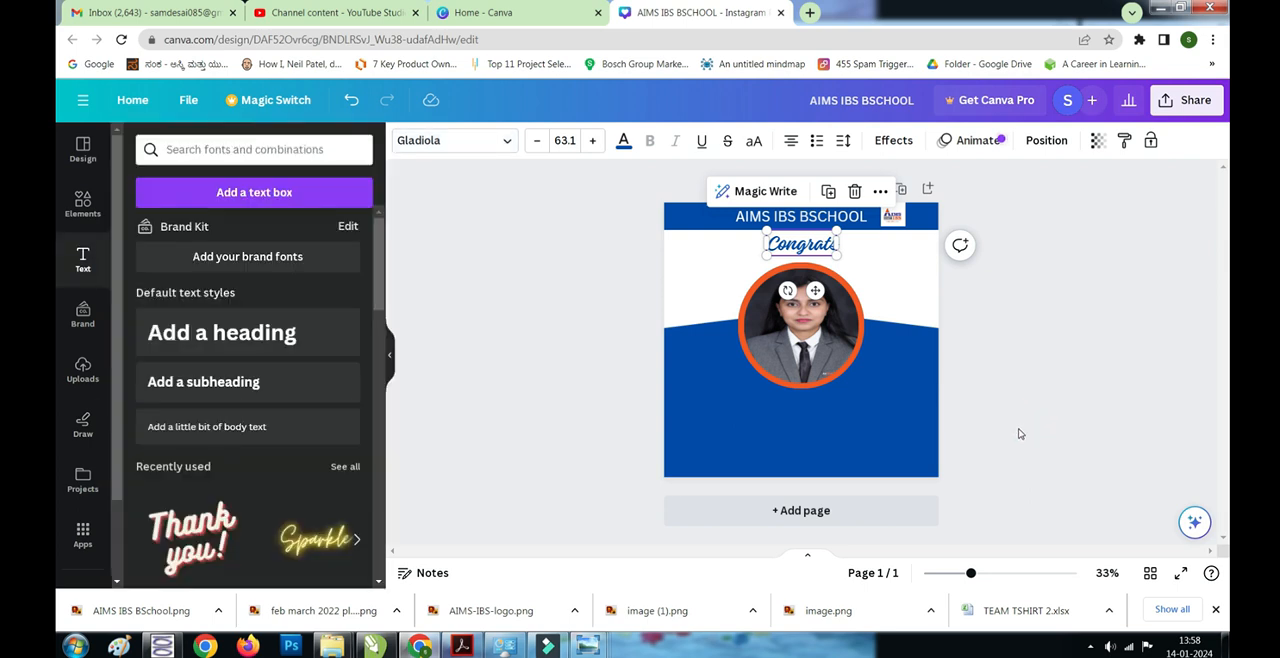
{"action": "left_click", "coordinate": [1003, 428]}
- Add a subheading with the student's name preceded by "Ms" and colour it white
{"action": "left_click", "coordinate": [181, 384]}
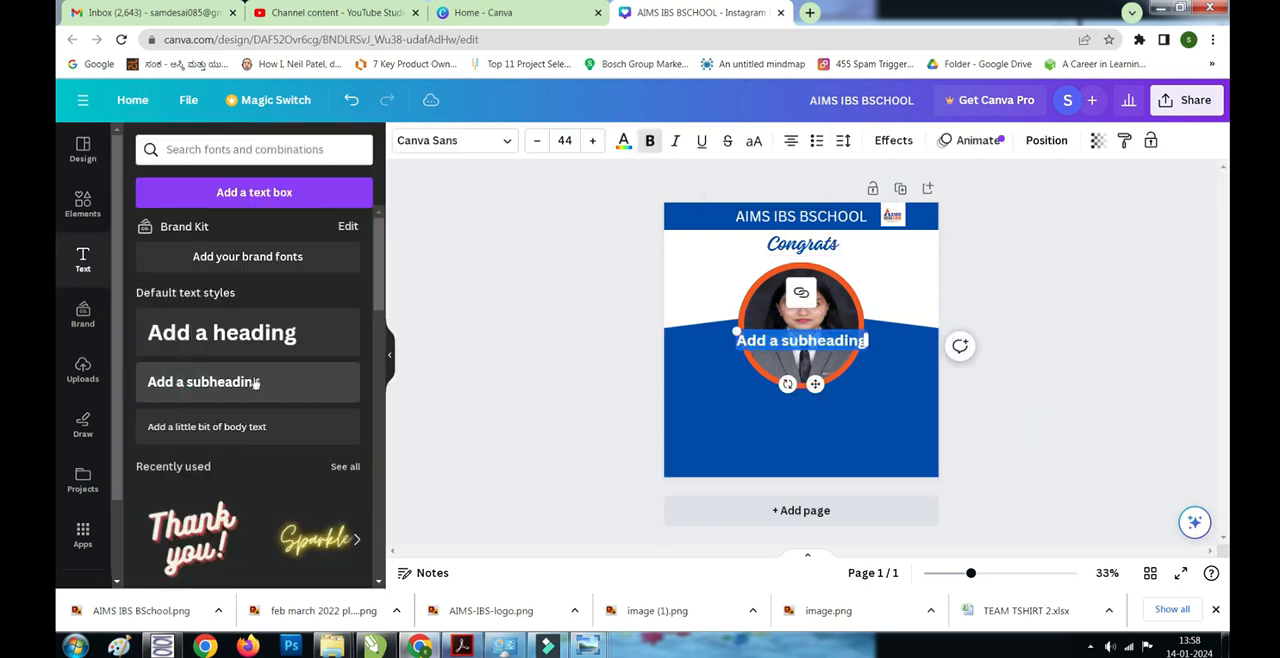
{"action": "type", "text": "Ms "}
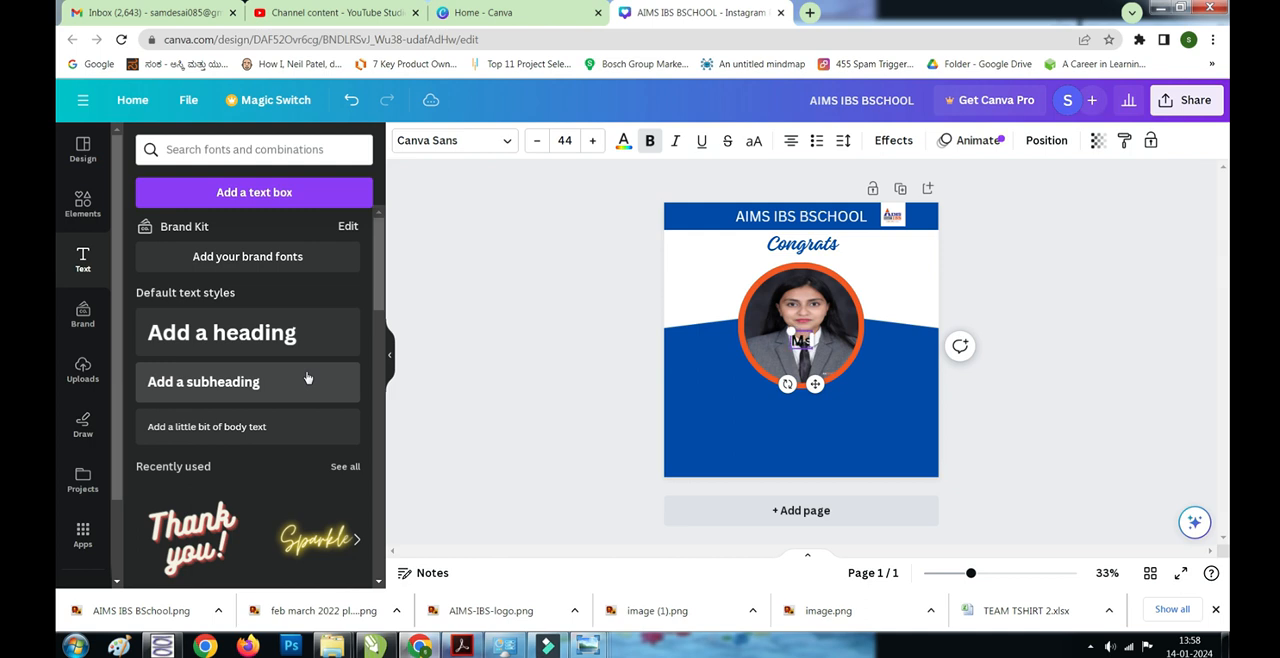
{"action": "type", "text": "Poojitha"}
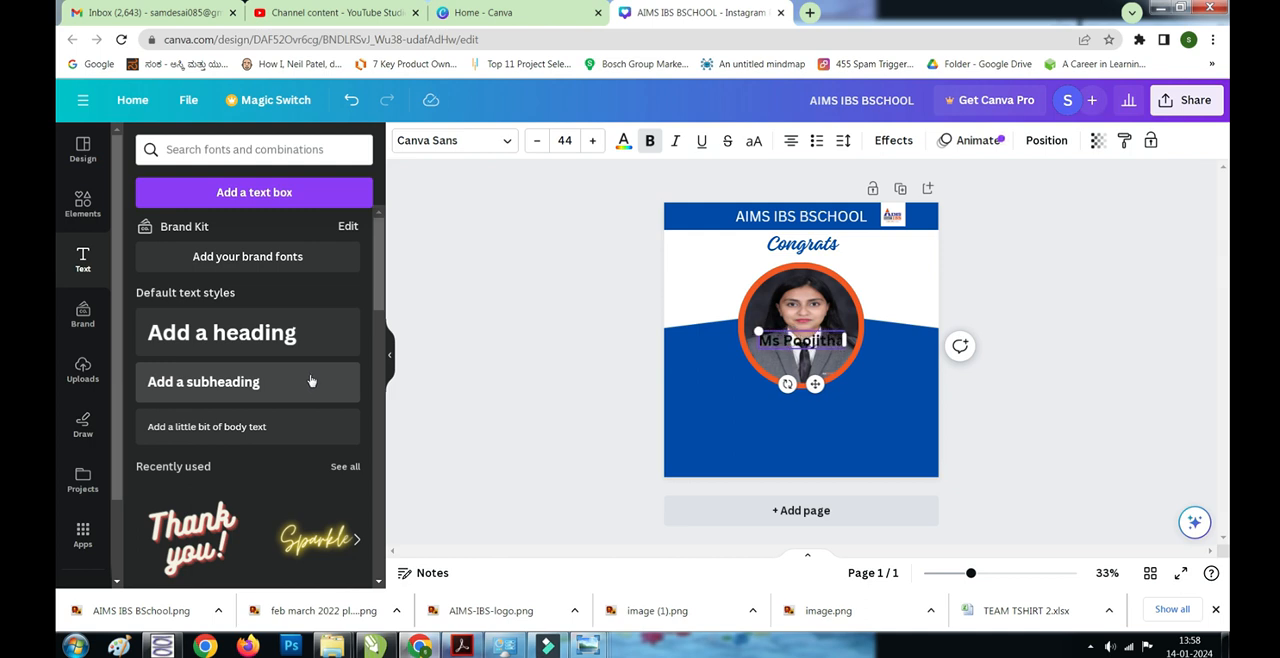
{"action": "key", "text": "ctrl+a"}
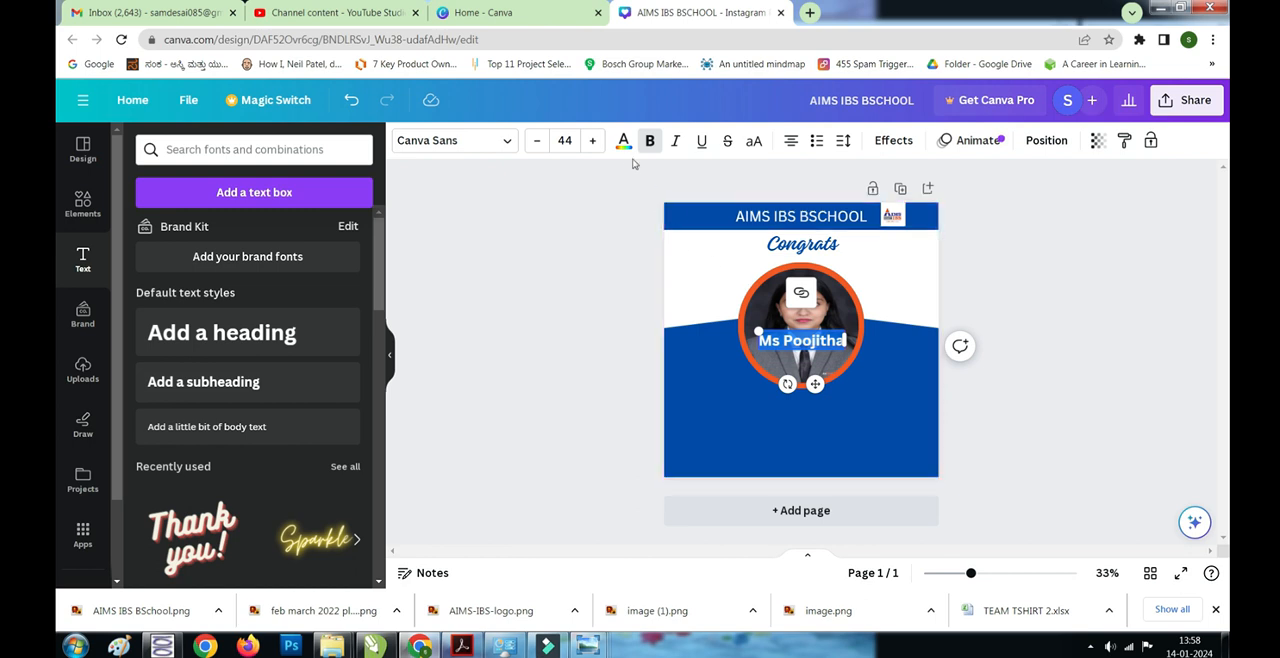
{"action": "left_click", "coordinate": [298, 241]}
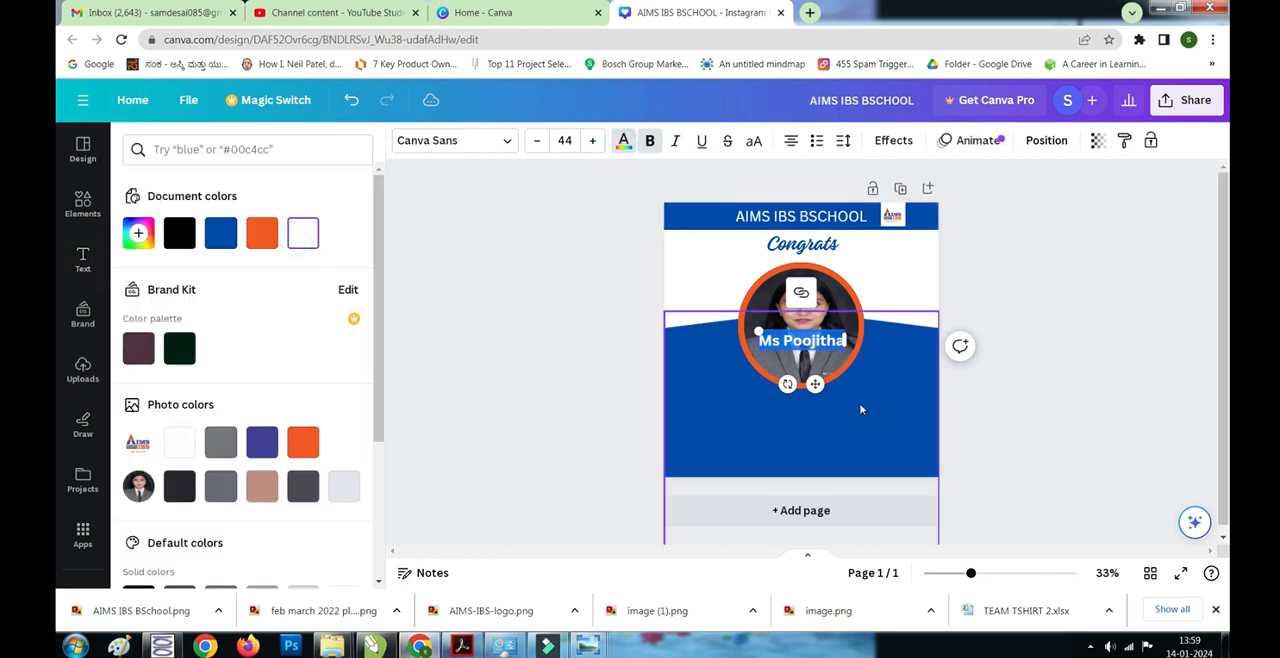
- Move the student's name straight down onto the blue area just below the ringed photo
{"action": "left_click", "coordinate": [1062, 394]}
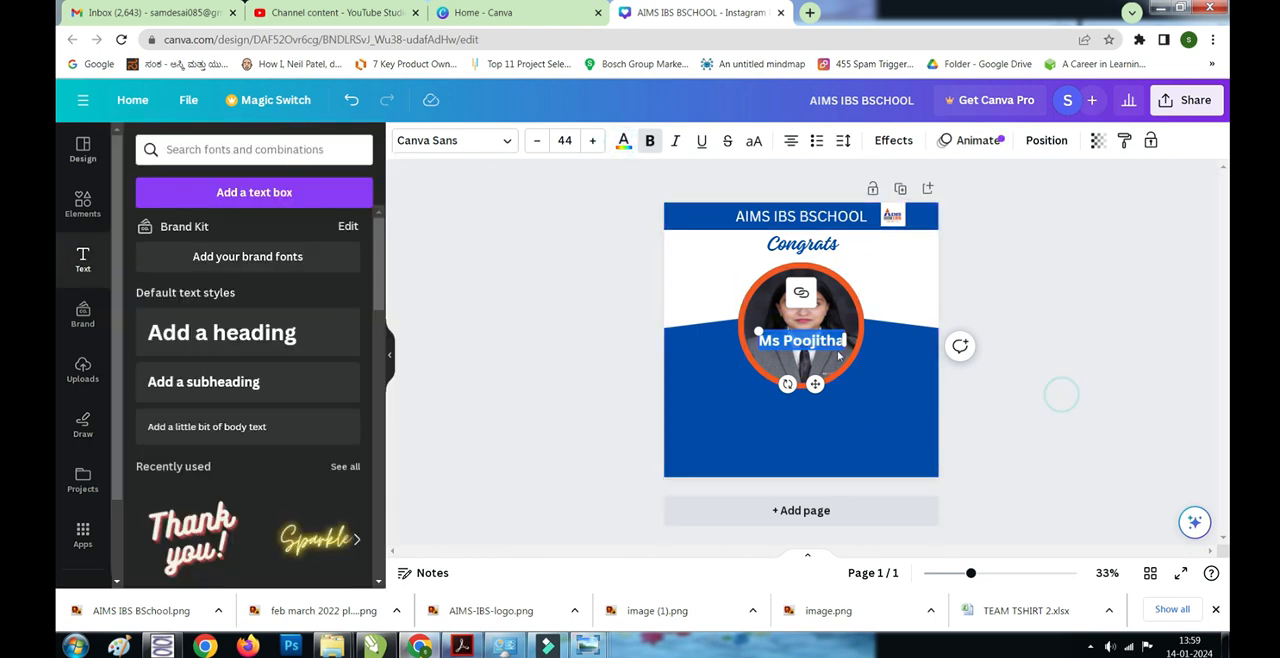
{"action": "left_click", "coordinate": [1127, 398]}
{"action": "left_click", "coordinate": [1062, 387]}
{"action": "left_click_drag", "start_coordinate": [826, 338], "coordinate": [826, 404]}
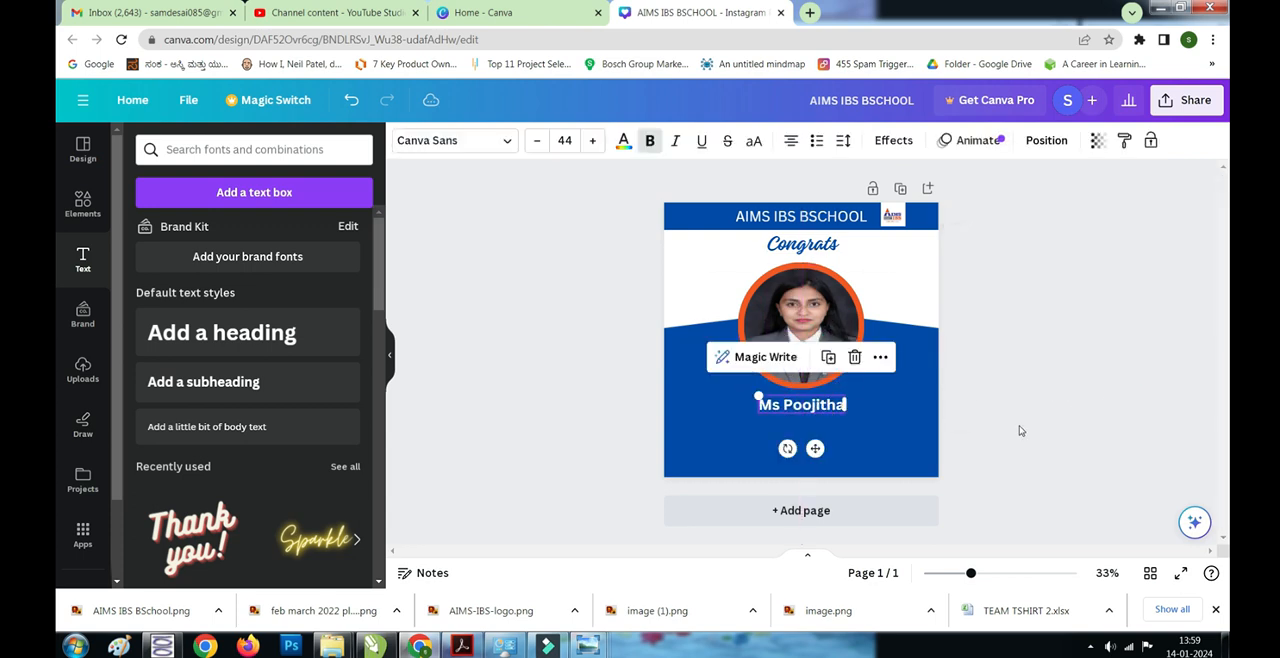
{"action": "left_click", "coordinate": [1102, 398]}
- Add another subheading below the student's name reading "On getting selected in"
{"action": "left_click", "coordinate": [166, 393]}
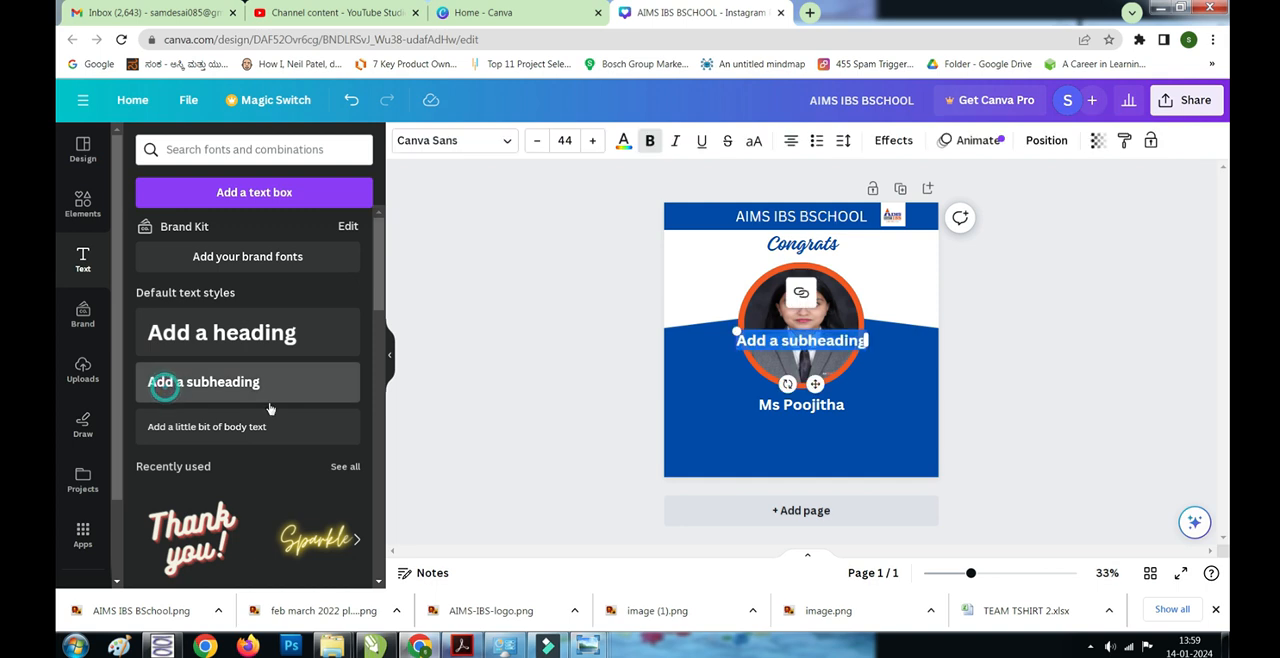
{"action": "left_click_drag", "start_coordinate": [844, 340], "coordinate": [808, 429]}
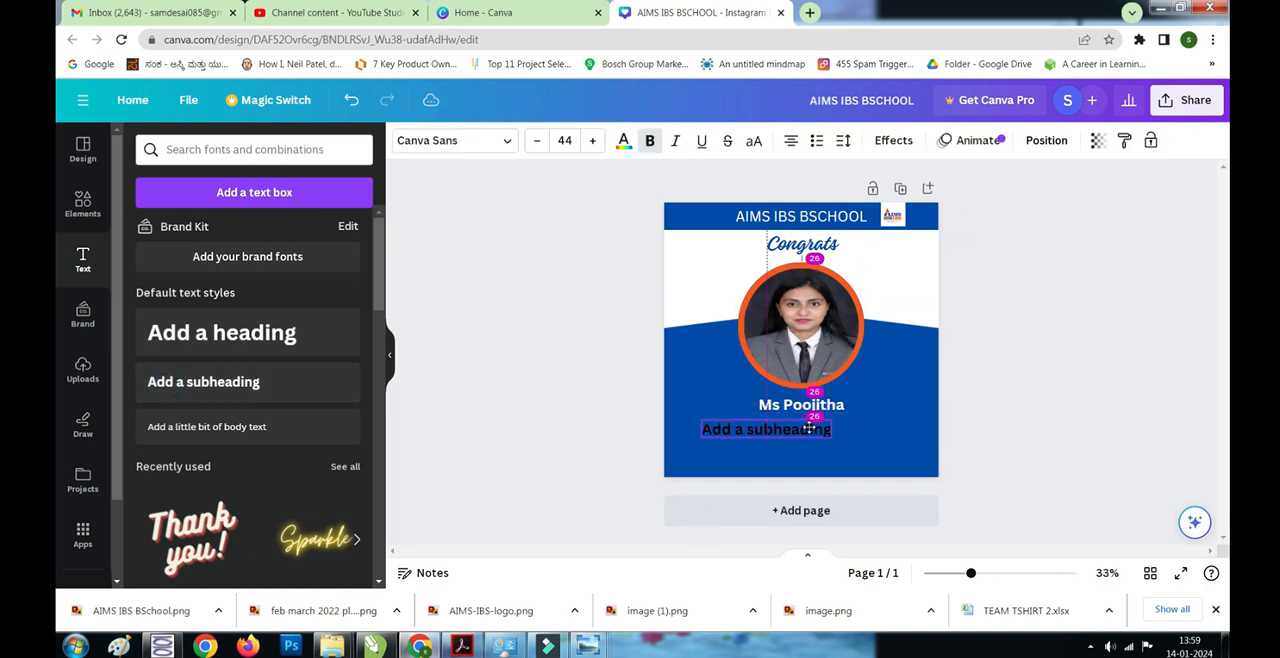
{"action": "type", "text": "O"}
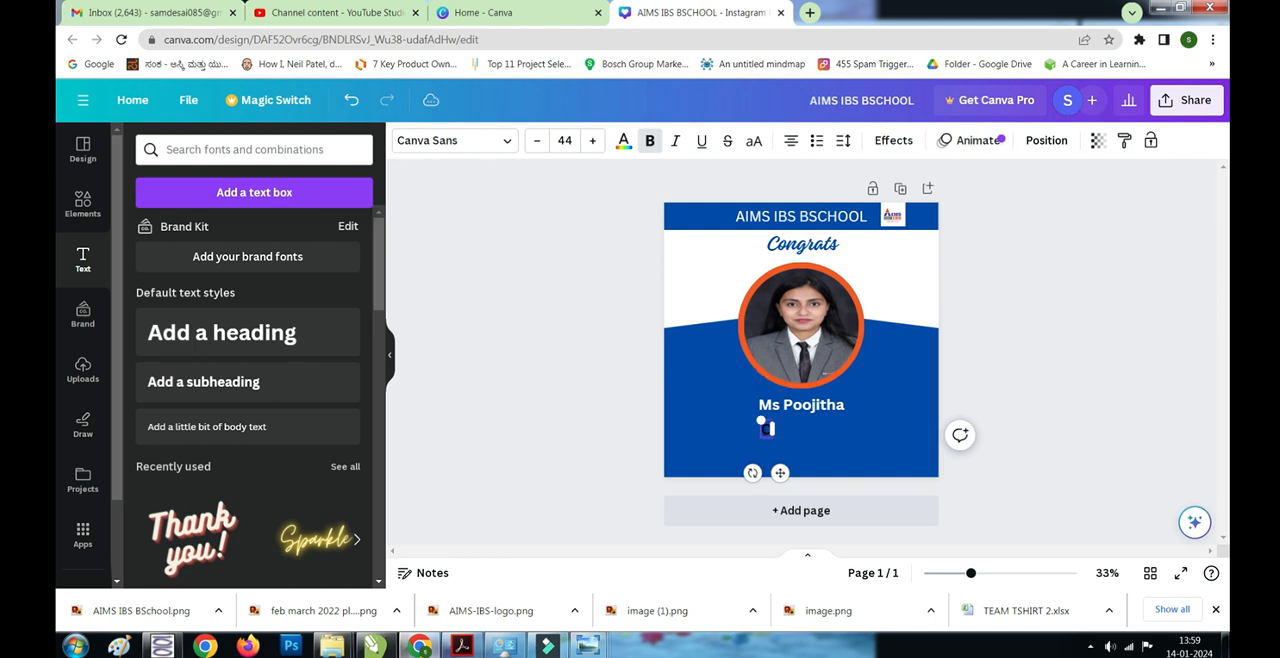
{"action": "type", "text": "n getting Selected in"}
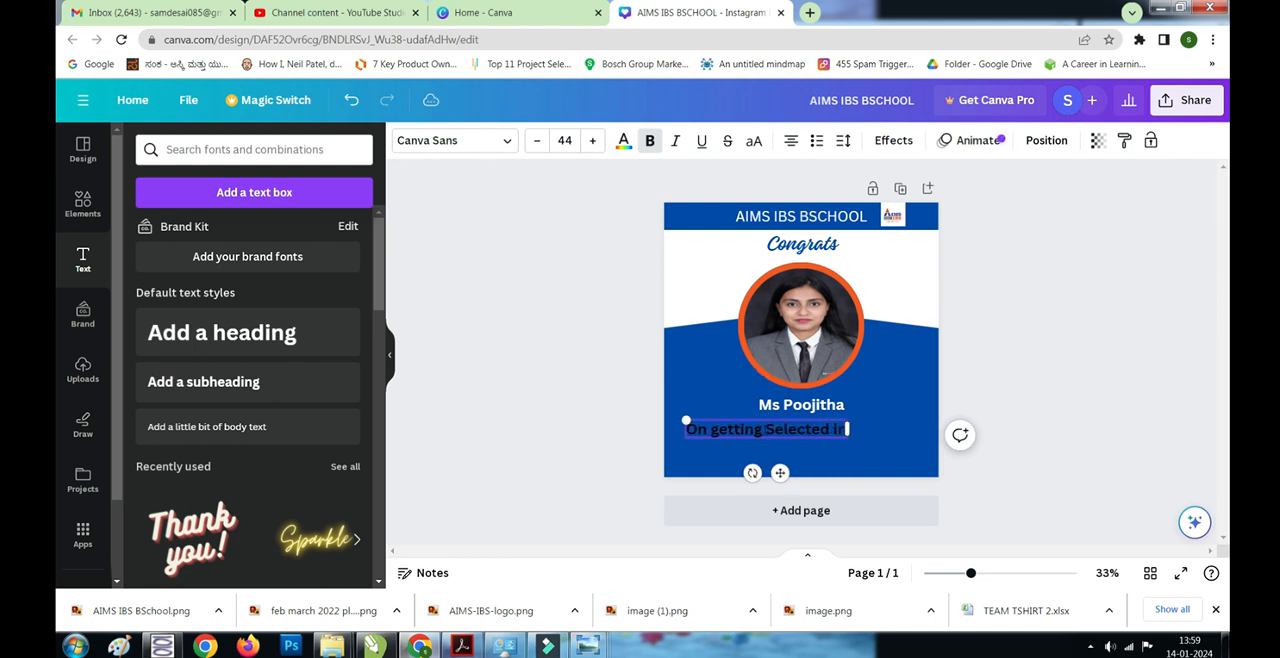
{"action": "left_click", "coordinate": [779, 430]}
{"action": "key", "text": "BackSpace"}
{"action": "type", "text": "s"}
- Centre the "On getting selected in" line under the student's name and colour it white
{"action": "double_click", "coordinate": [835, 429]}
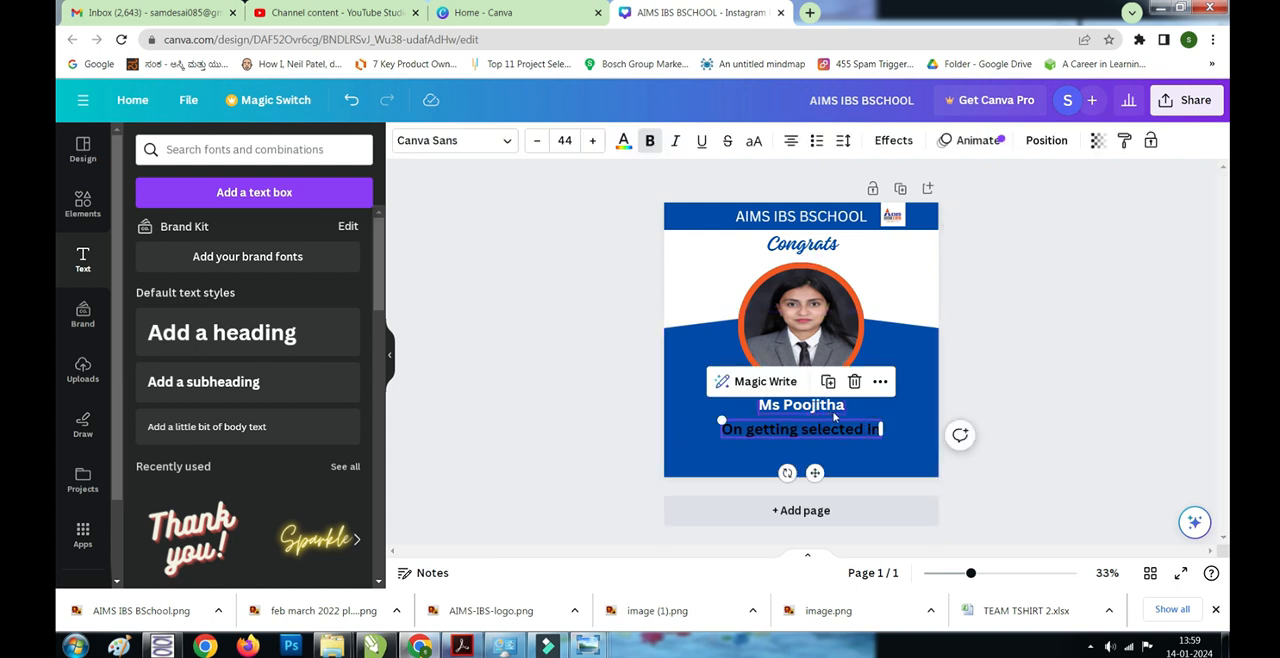
{"action": "left_click", "coordinate": [623, 140]}
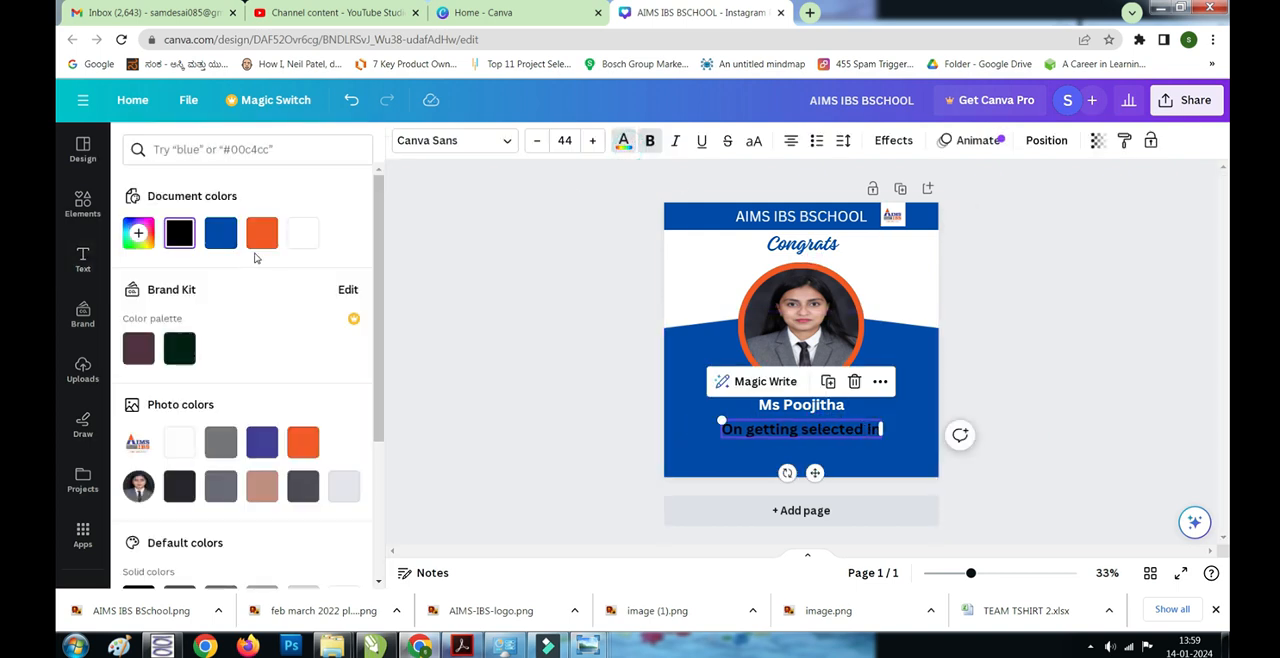
{"action": "left_click", "coordinate": [303, 234]}
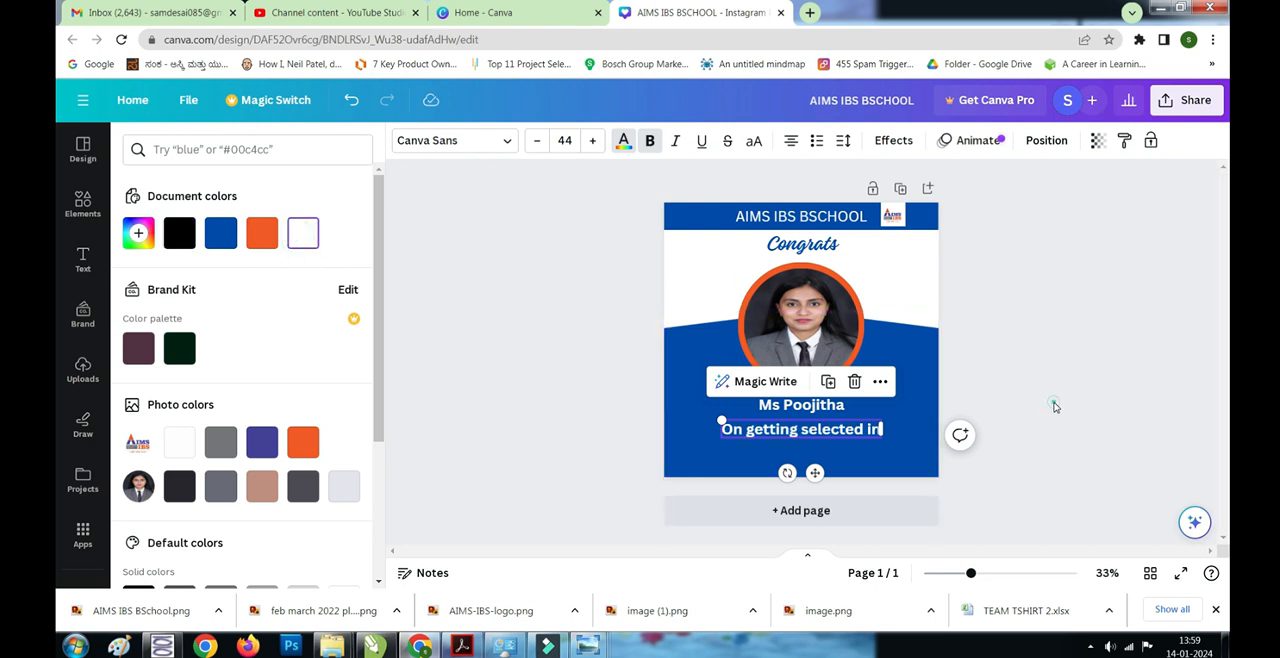
{"action": "left_click", "coordinate": [1053, 400]}
{"action": "left_click", "coordinate": [747, 428]}
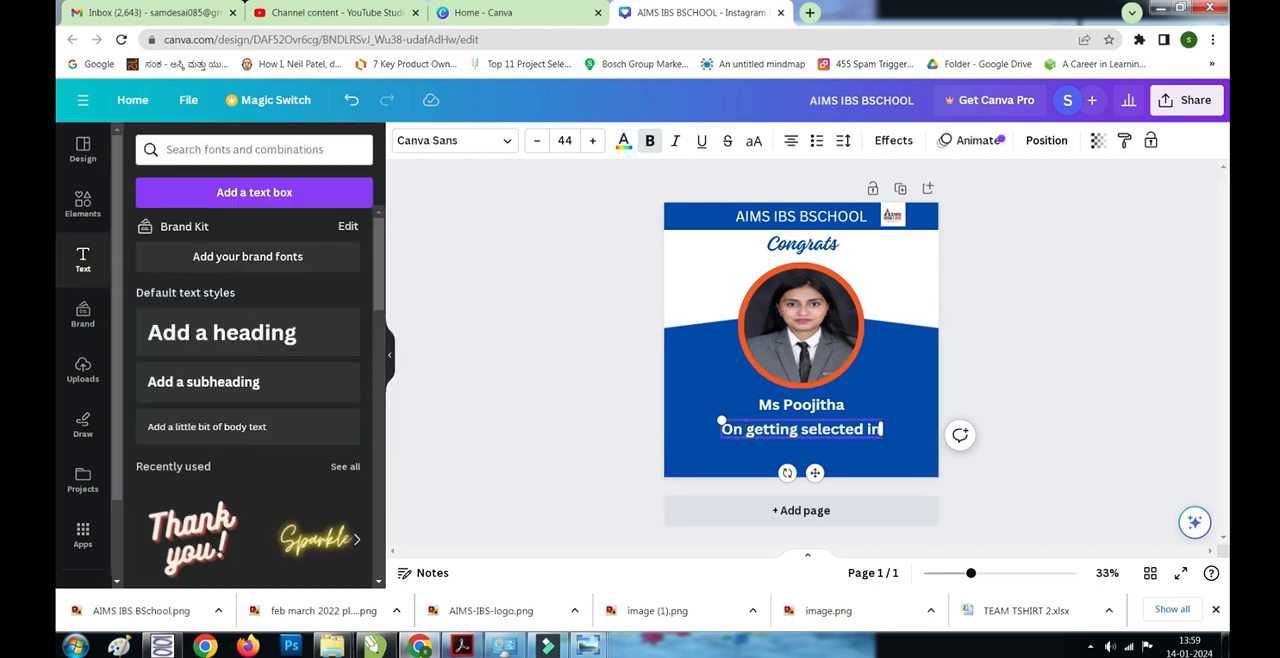
{"action": "left_click", "coordinate": [1038, 439]}
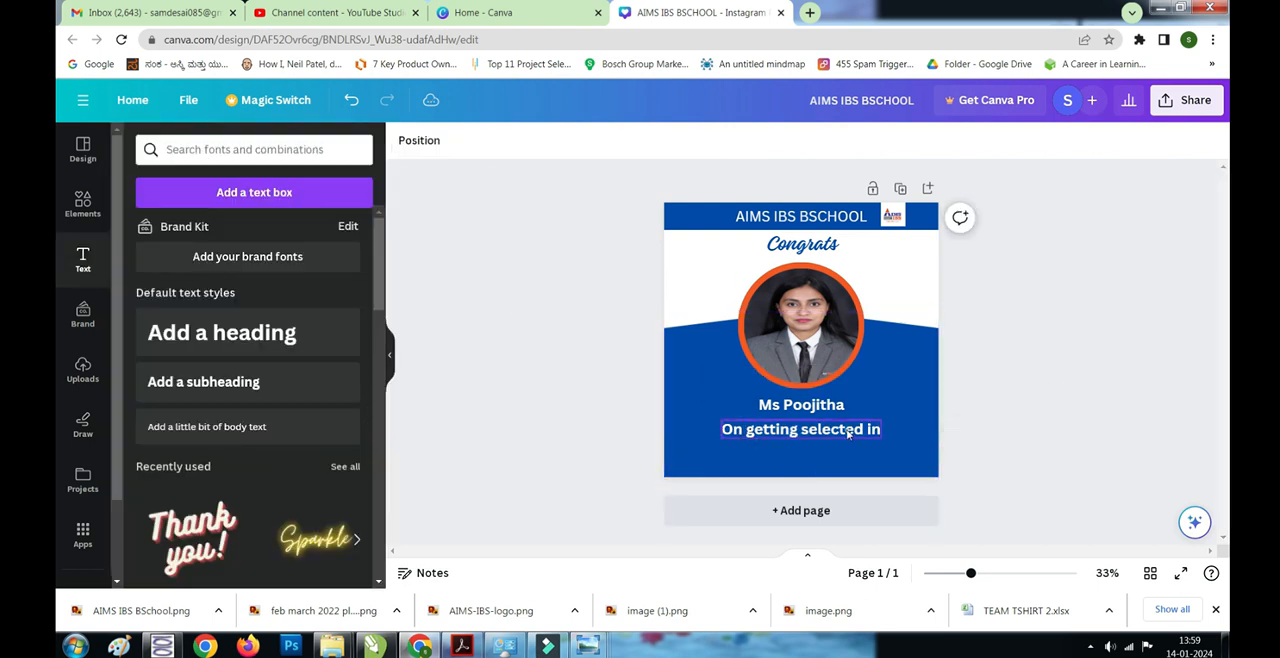
- Nudge the "On getting selected in" line slightly upward, closer to the student's name
{"action": "left_click", "coordinate": [845, 430]}
{"action": "key", "text": "Up"}
{"action": "key", "text": "Up"}
{"action": "key", "text": "Up"}
{"action": "key", "text": "Up"}
{"action": "key", "text": "Up"}
{"action": "key", "text": "Up"}
{"action": "key", "text": "Up"}
{"action": "key", "text": "Up"}
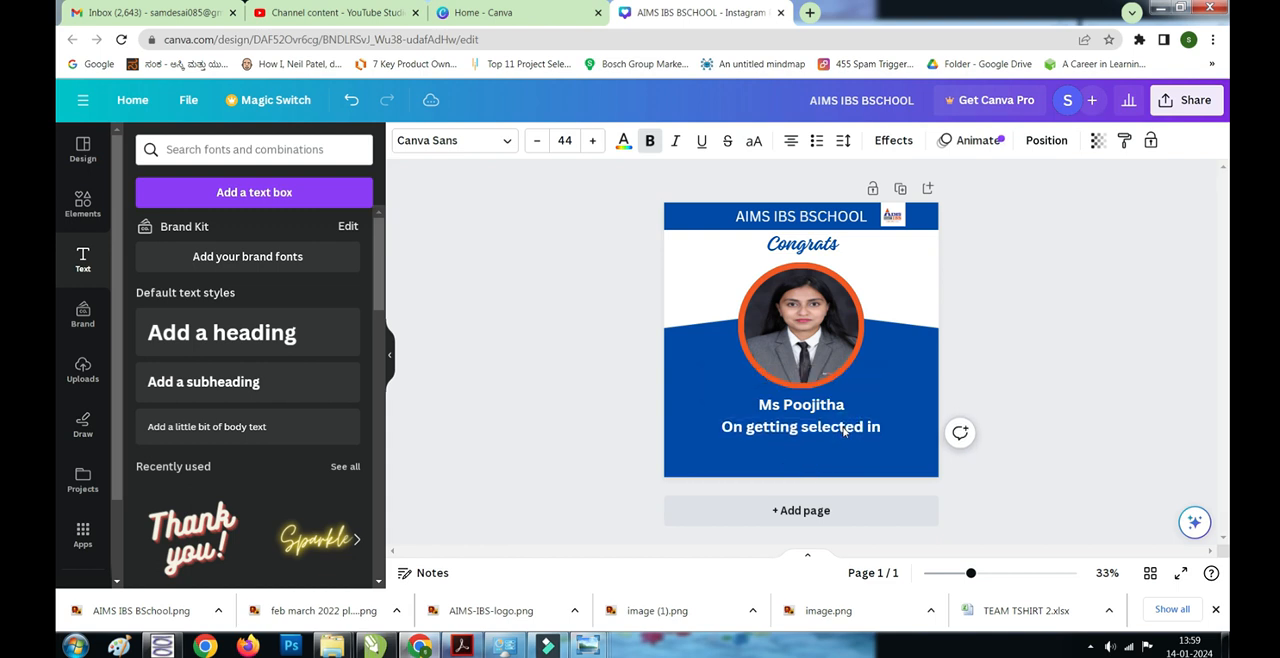
- Increase the font size of the student's name to 49
{"action": "left_click", "coordinate": [805, 405]}
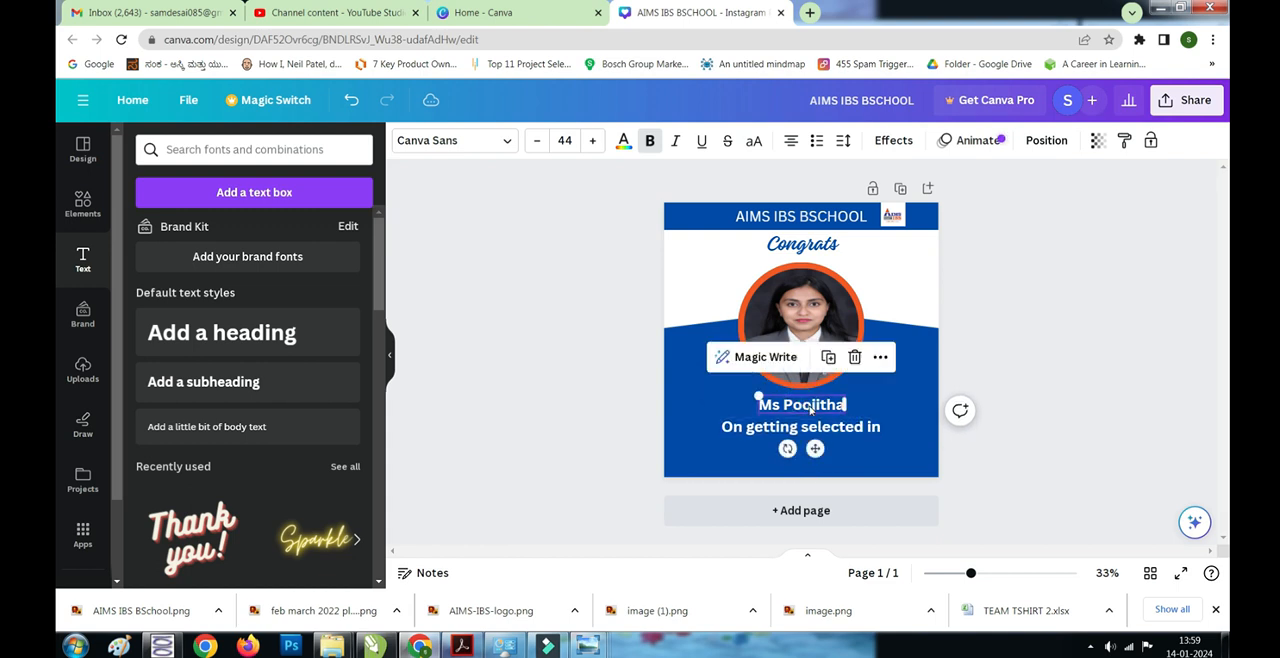
{"action": "left_click", "coordinate": [592, 140]}
{"action": "left_click", "coordinate": [592, 140]}
{"action": "left_click", "coordinate": [592, 140]}
{"action": "left_click", "coordinate": [592, 140]}
{"action": "left_click", "coordinate": [592, 140]}
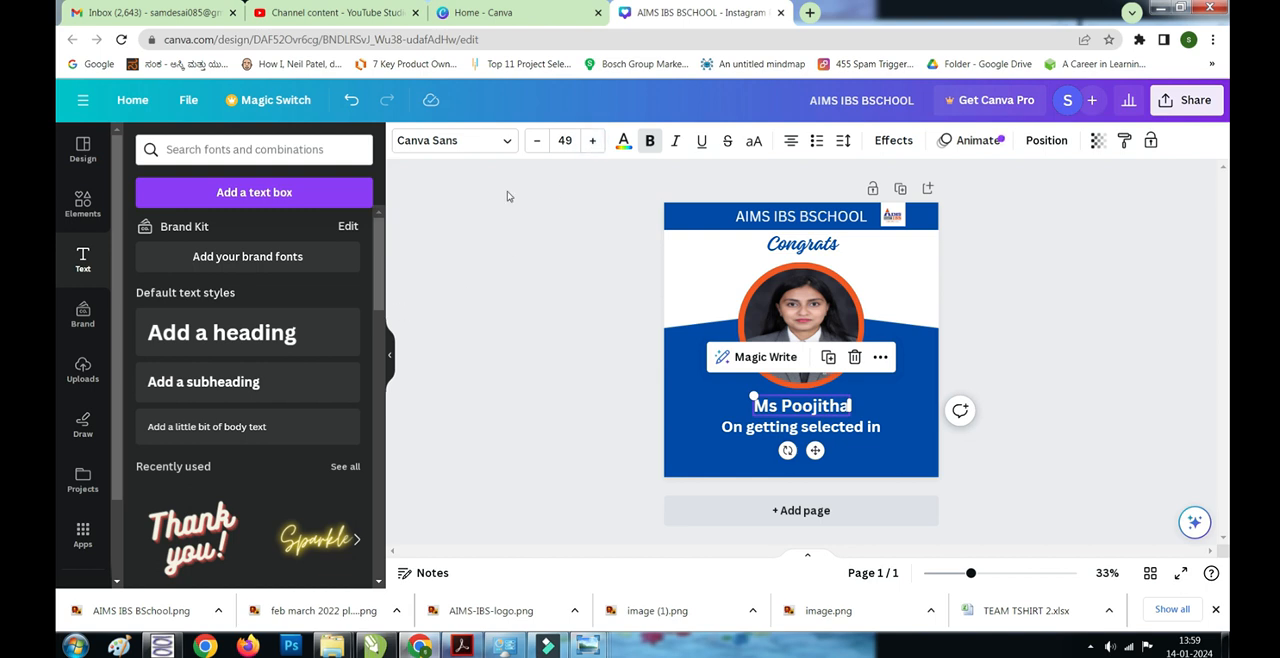
- Try the orange document colour on the student's name and set it back to white
{"action": "left_click", "coordinate": [623, 140]}
{"action": "left_click", "coordinate": [221, 233]}
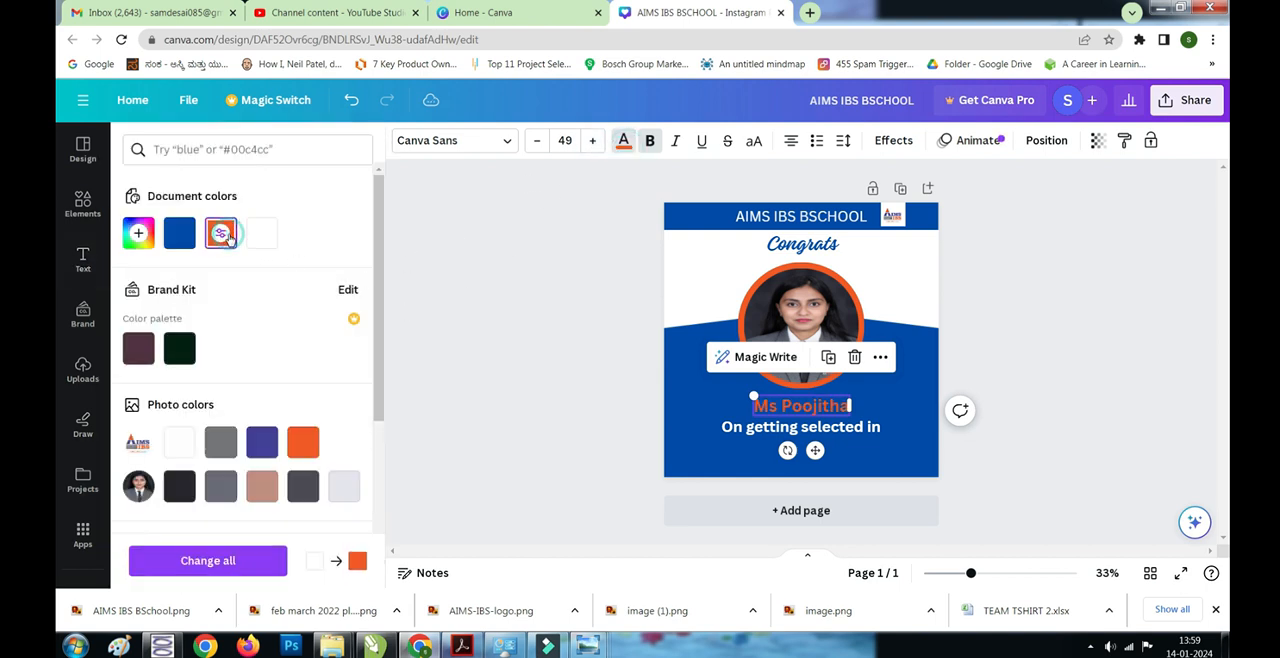
{"action": "left_click", "coordinate": [258, 236]}
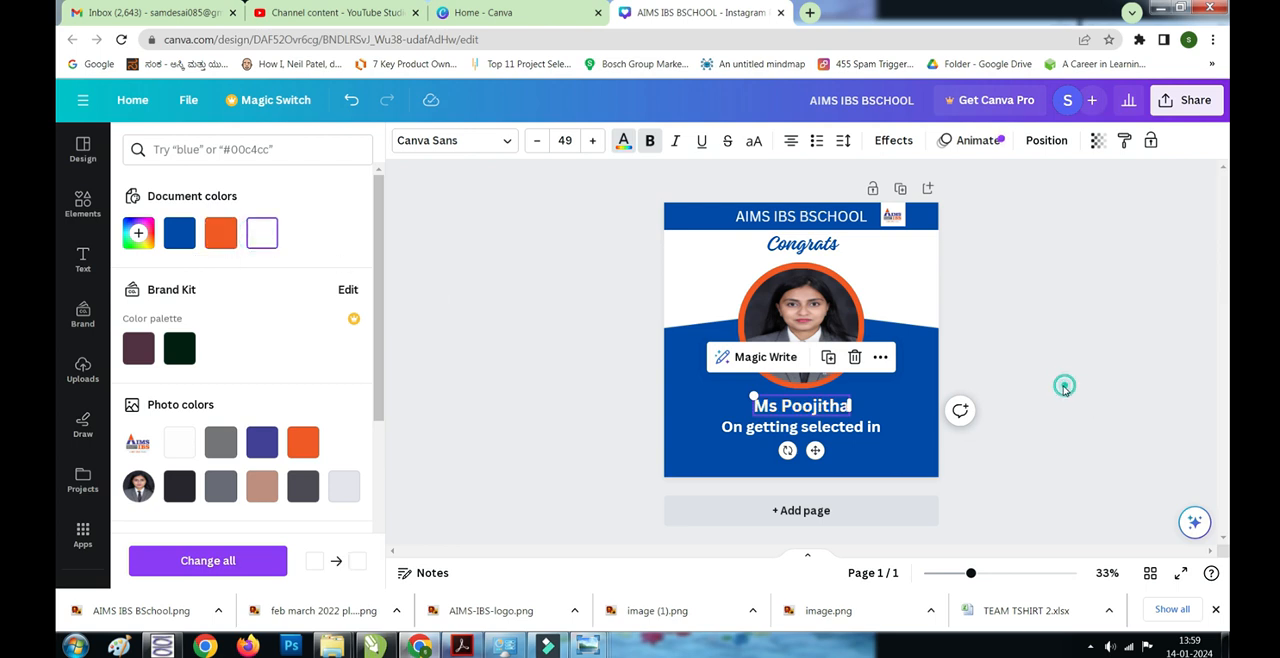
{"action": "left_click", "coordinate": [1064, 388]}
- Add the uploaded Zivame logo, shrunk and centred beneath the "On getting selected in" line
{"action": "left_click", "coordinate": [83, 370]}
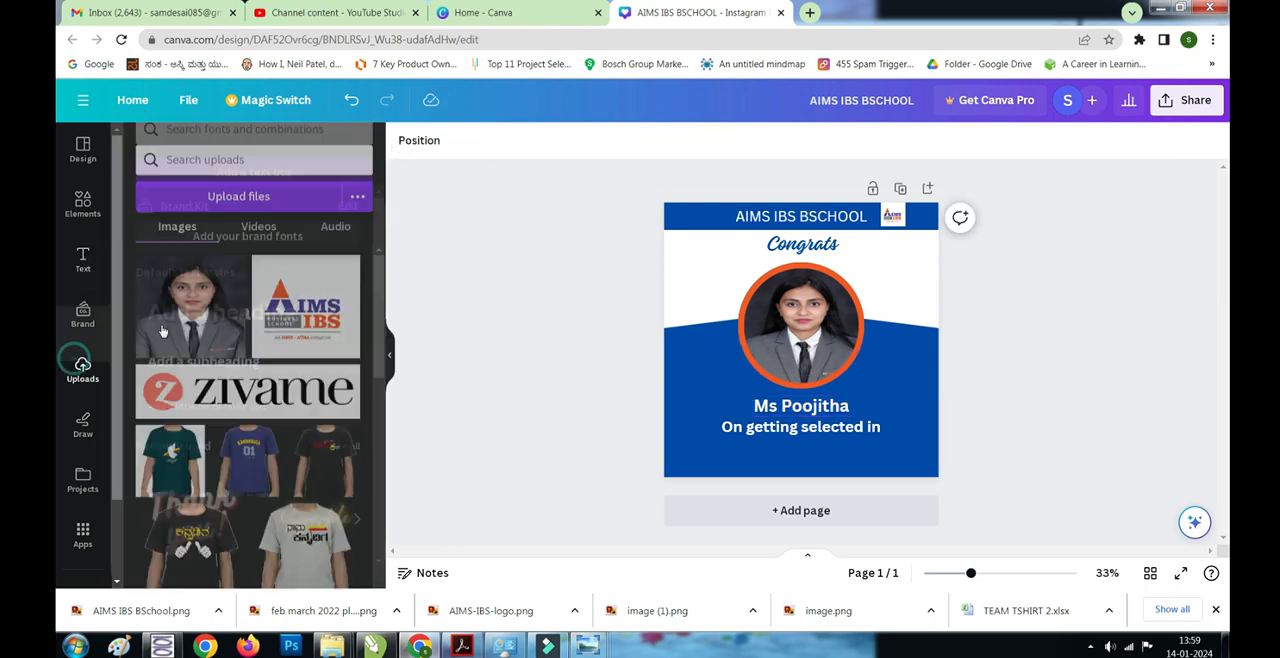
{"action": "left_click", "coordinate": [215, 375]}
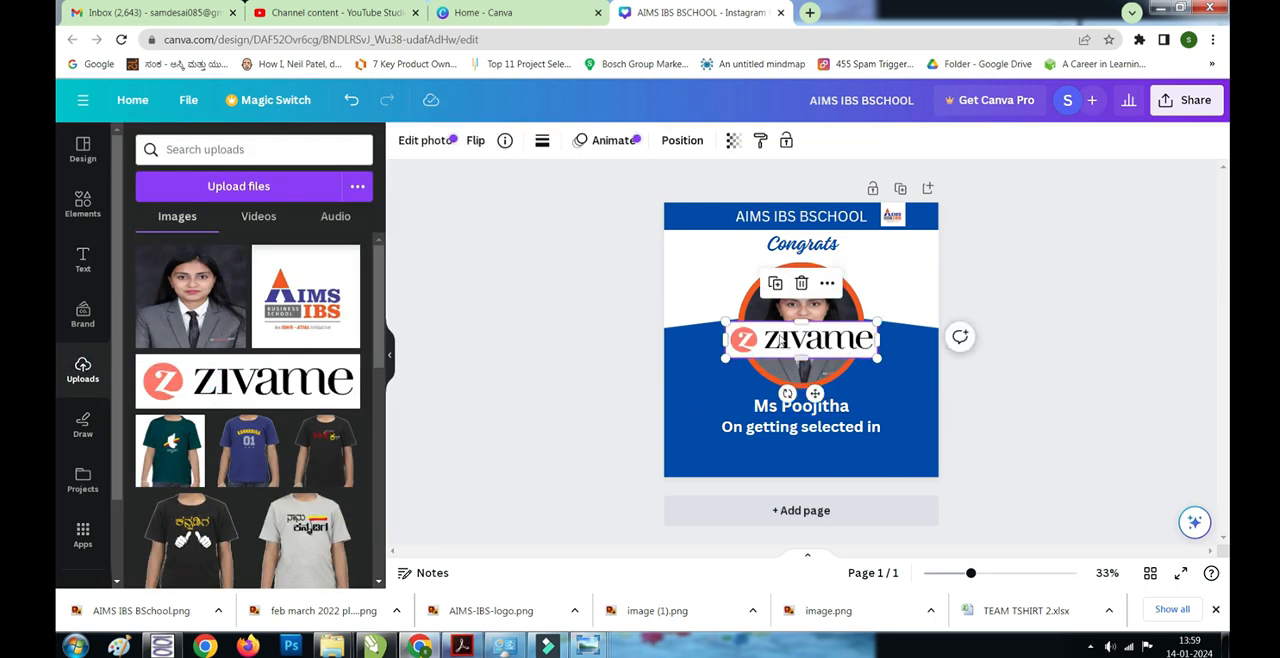
{"action": "left_click_drag", "start_coordinate": [777, 336], "coordinate": [781, 450]}
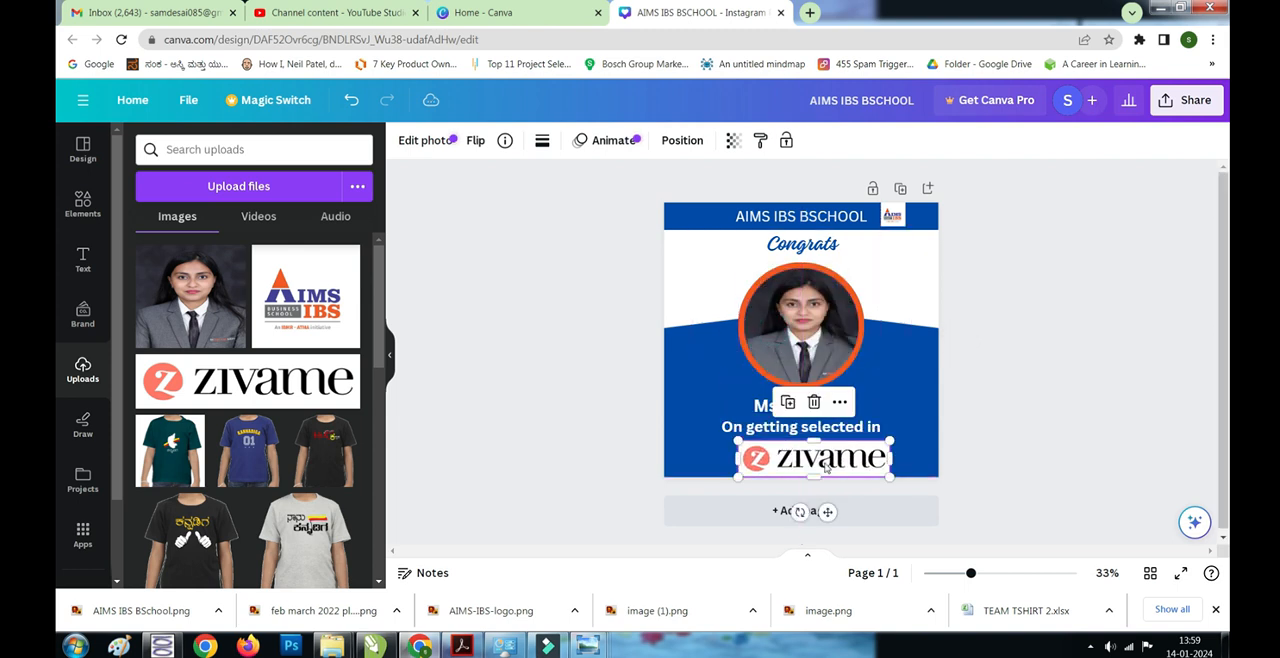
{"action": "left_click_drag", "start_coordinate": [887, 473], "coordinate": [803, 455]}
{"action": "left_click", "coordinate": [1063, 409]}
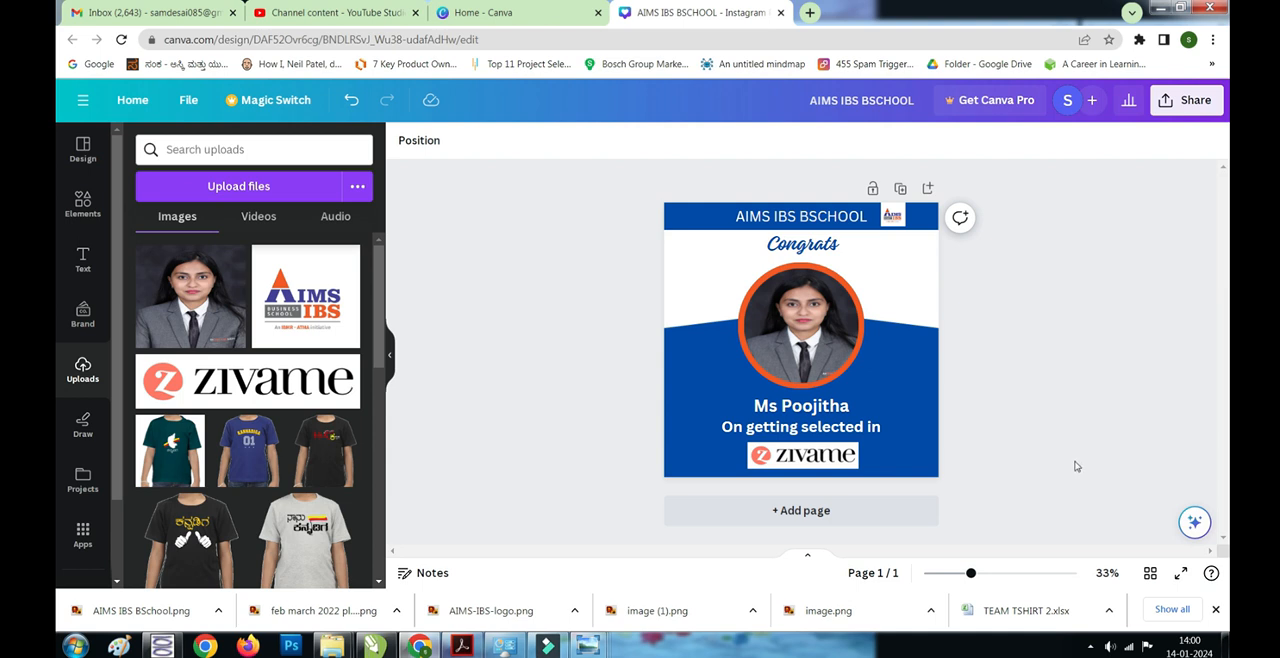
- Download the design as a PNG and save it as "placement1" in the social media videos folder
{"action": "left_click", "coordinate": [1190, 100]}
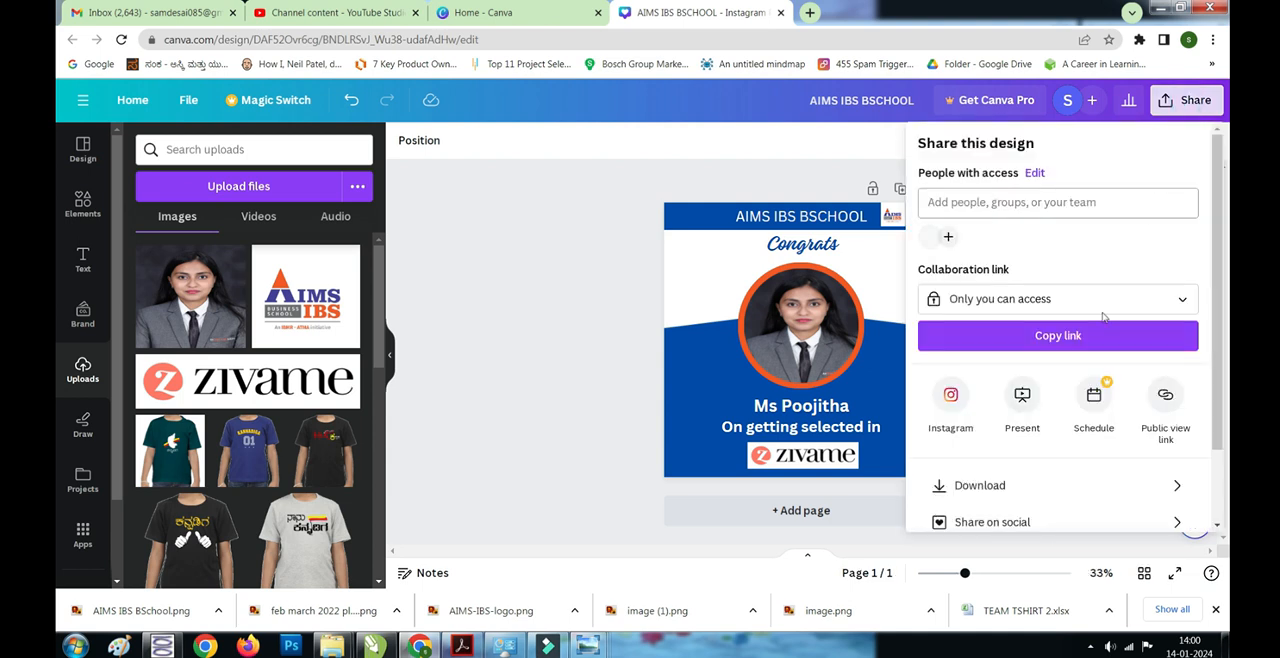
{"action": "scroll", "coordinate": [1051, 412], "scroll_direction": "down", "scroll_amount": 1}
{"action": "left_click", "coordinate": [1029, 394]}
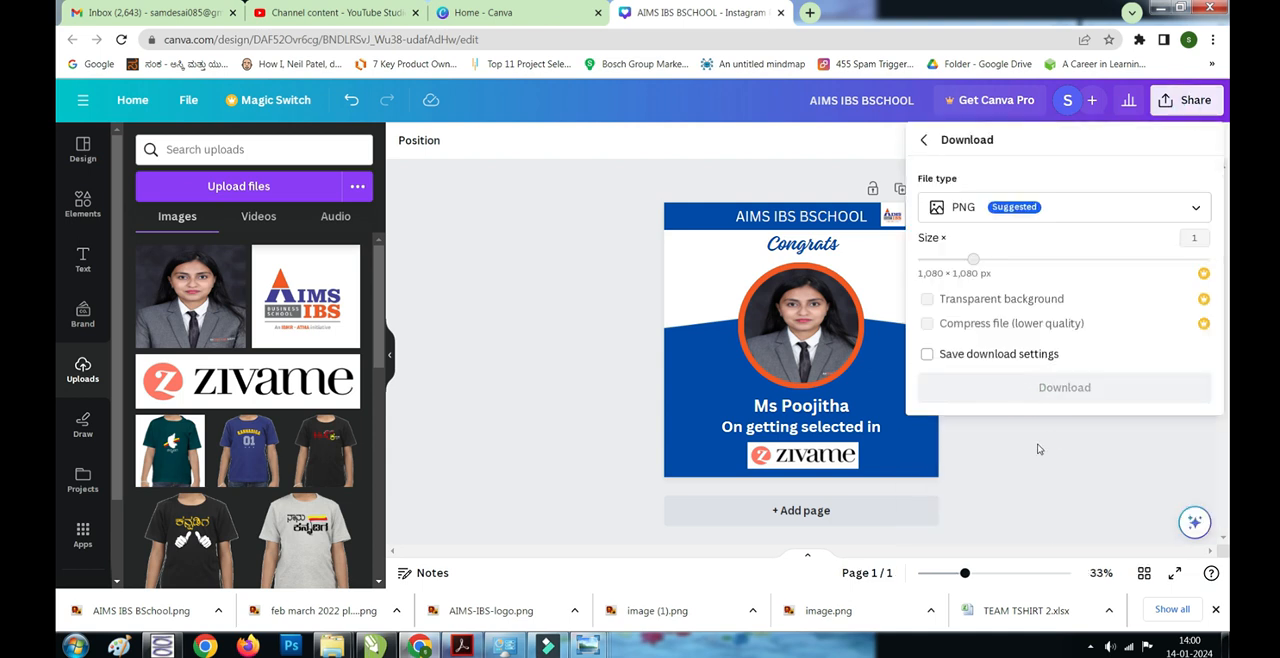
{"action": "left_click", "coordinate": [1051, 397]}
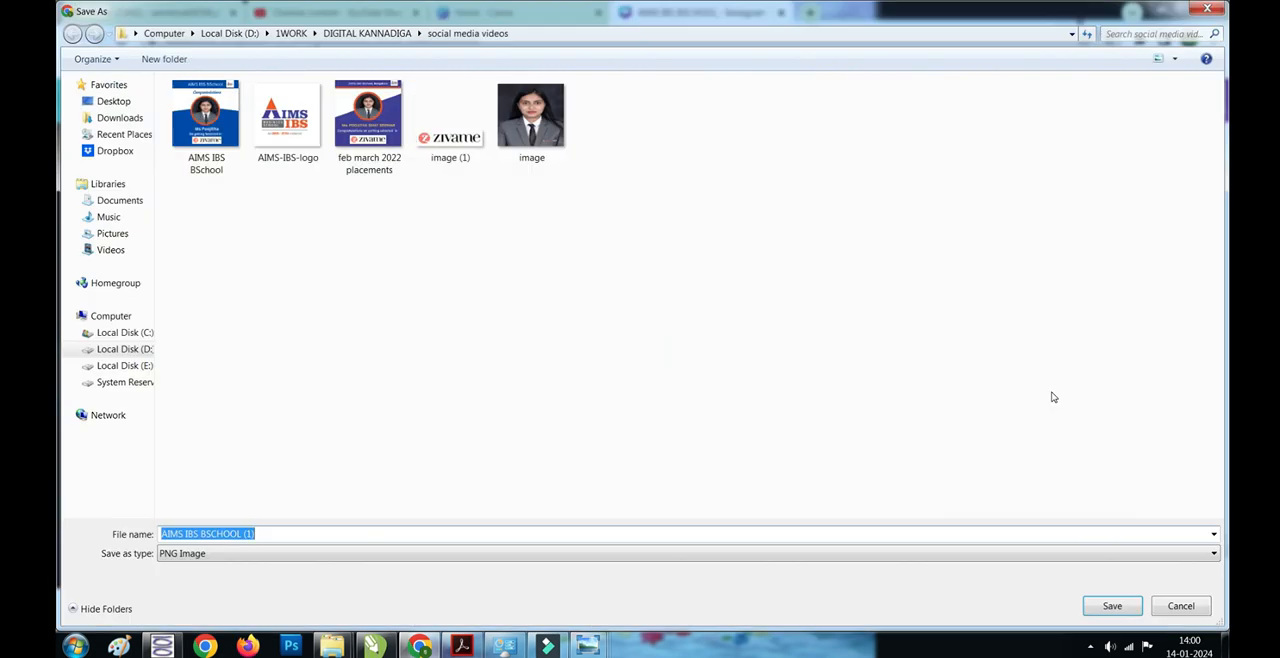
{"action": "type", "text": "placement1"}
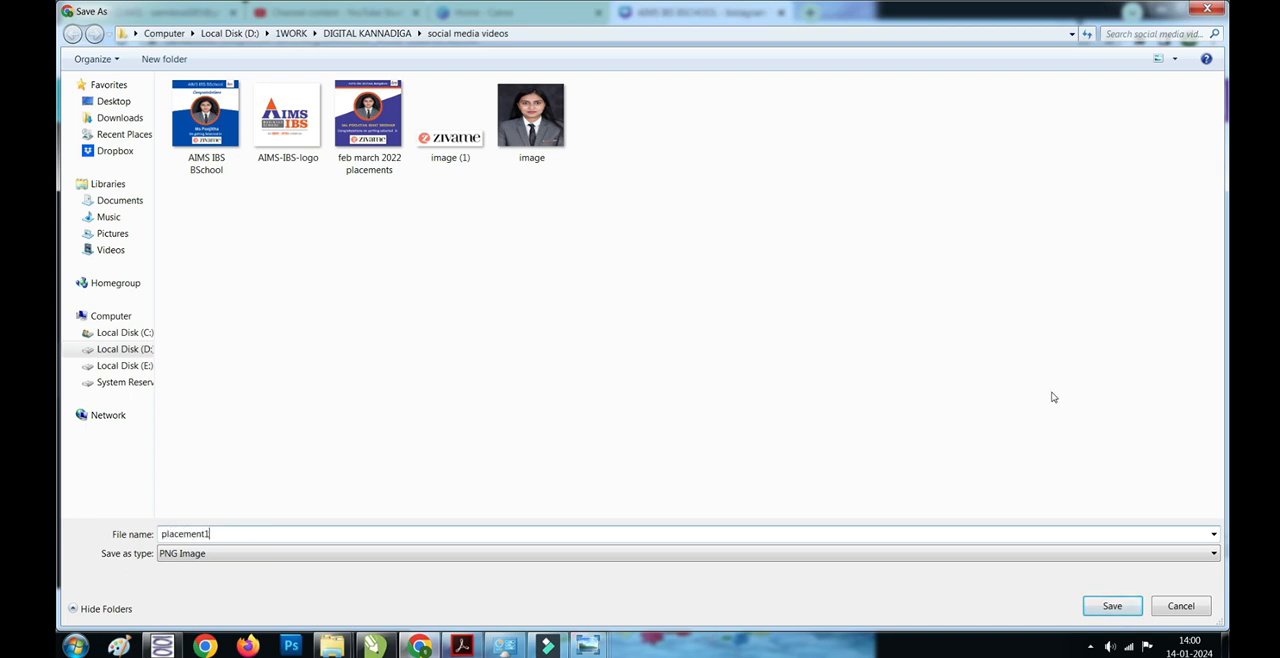
{"action": "key", "text": "Return"}
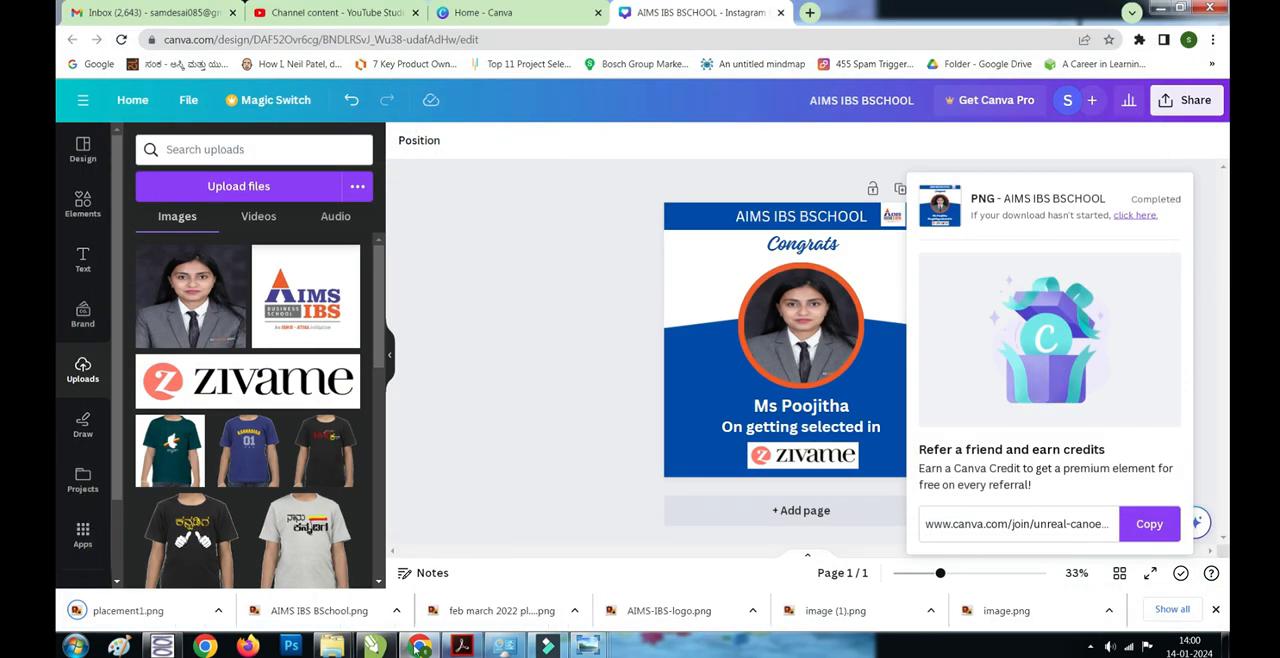
- Switch to the social media videos folder in Windows Explorer and view the saved placement1 image in a maximized photo viewer
{"action": "mouse_move", "coordinate": [331, 645]}
{"action": "left_click", "coordinate": [297, 570]}
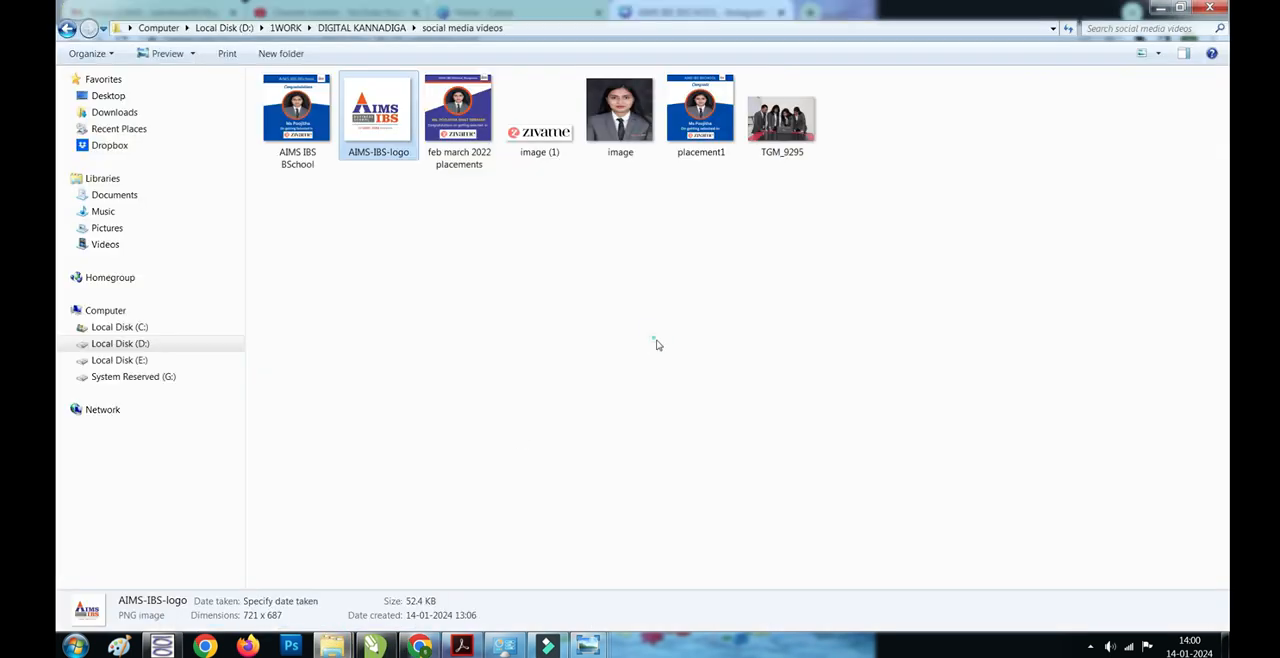
{"action": "left_click", "coordinate": [656, 343]}
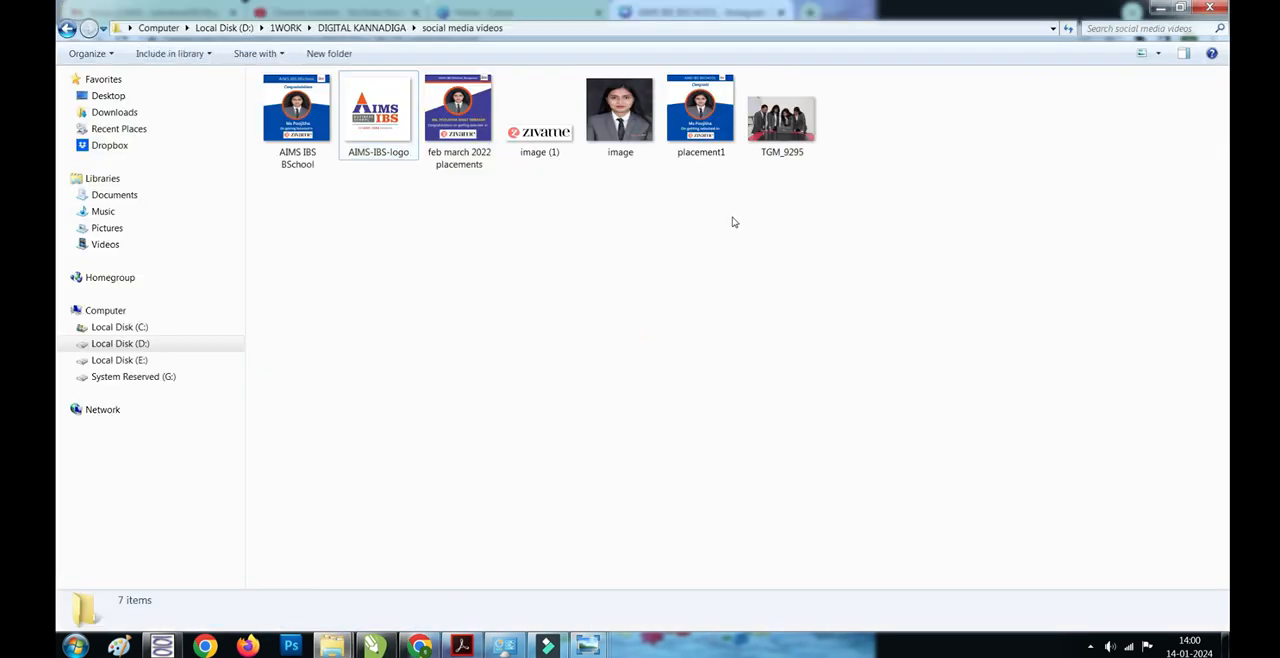
{"action": "double_click", "coordinate": [718, 160]}
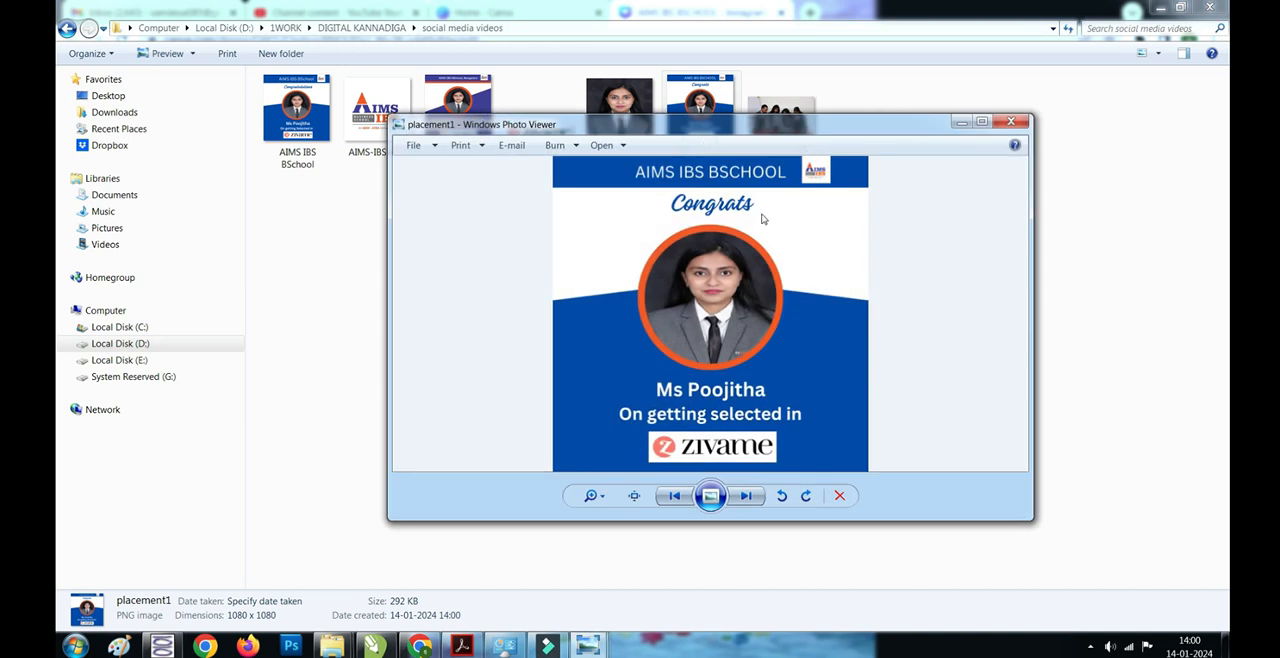
{"action": "left_click", "coordinate": [982, 121]}
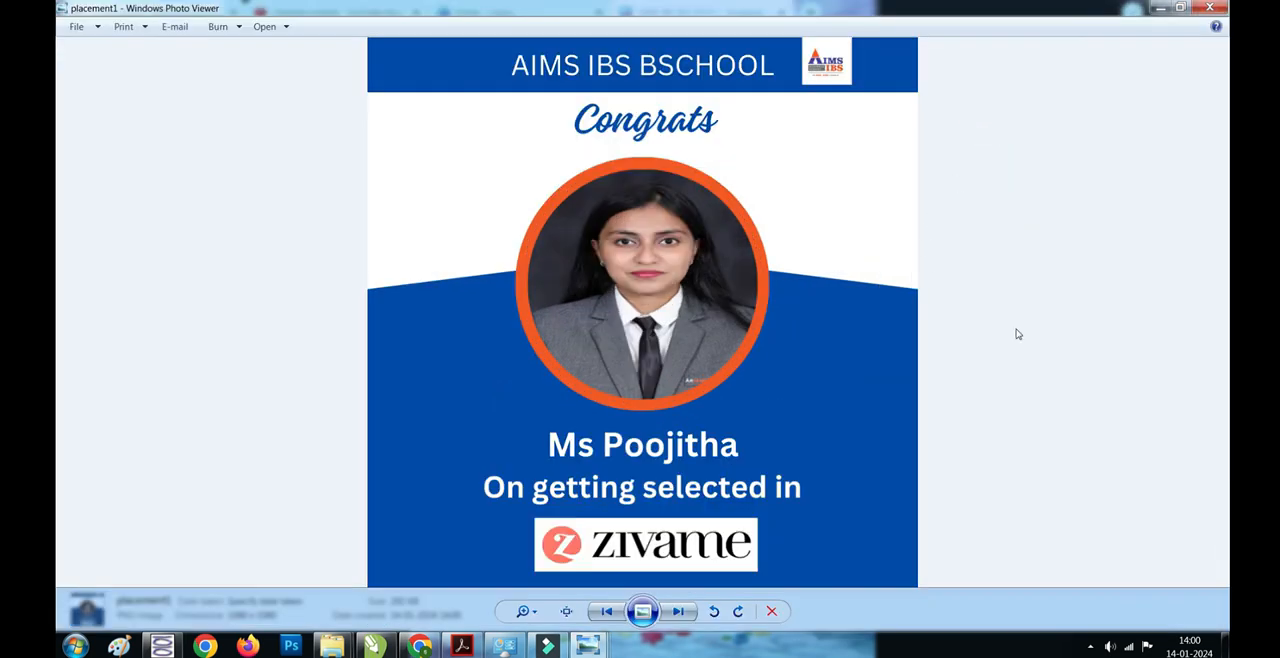